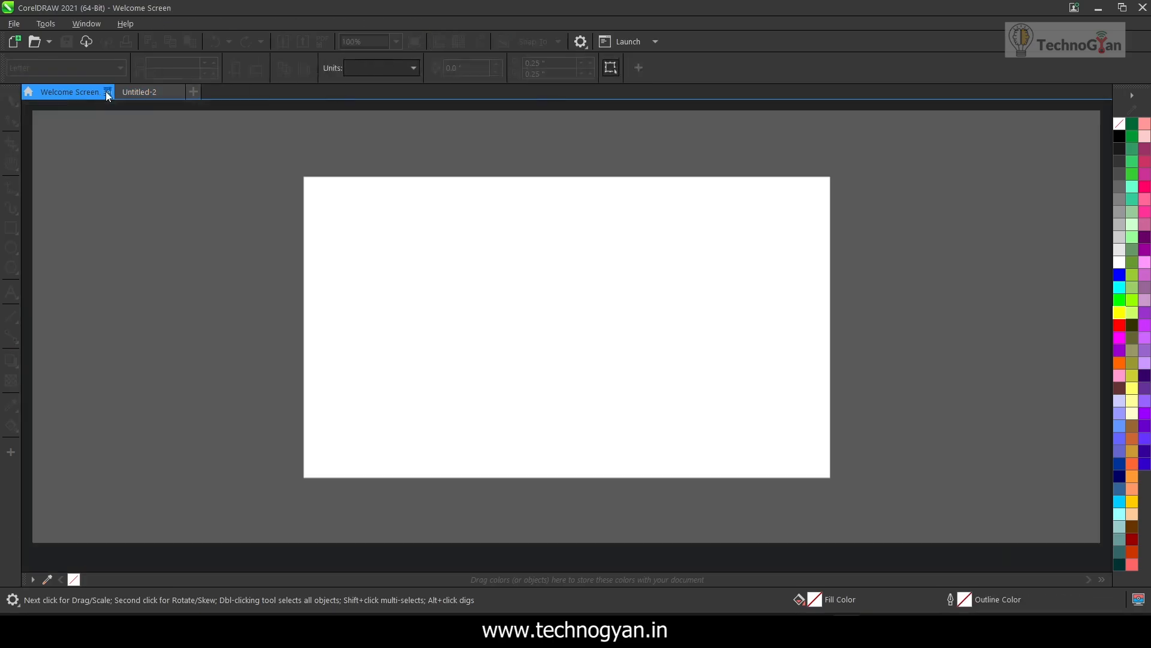
Create a new two-page CMYK document at Business Card size, 3.5 × 2 inches, landscape
scroll(518, 297, "down", 3)
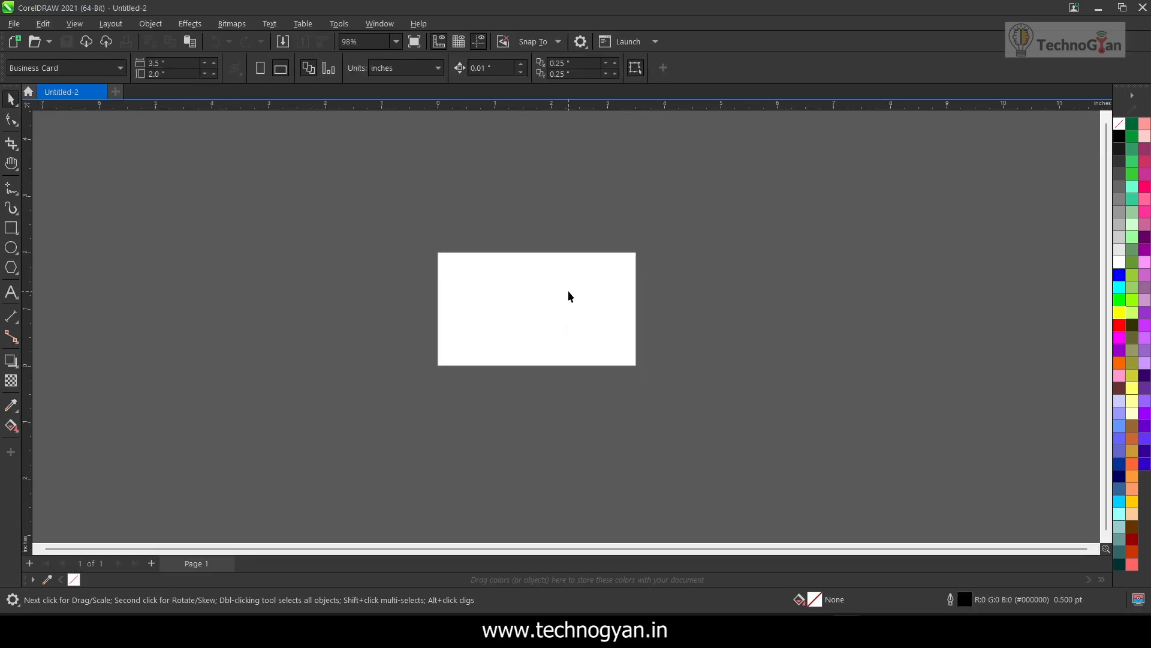
scroll(613, 303, "up", 1)
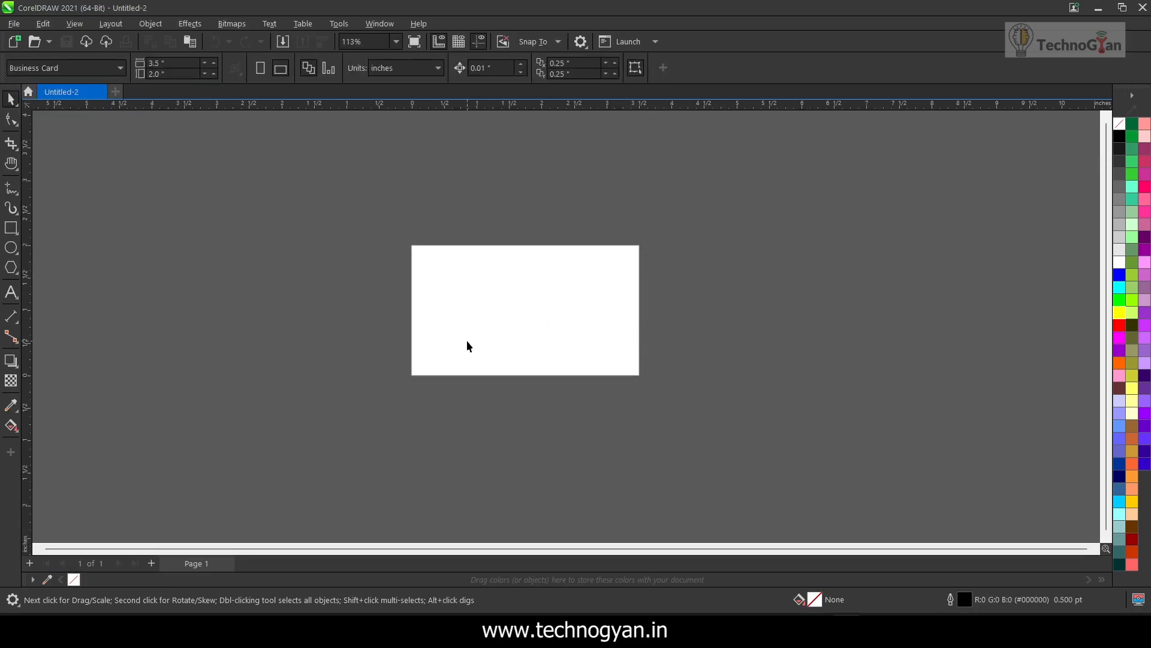
left_click(15, 25)
left_click(427, 281)
left_click(15, 41)
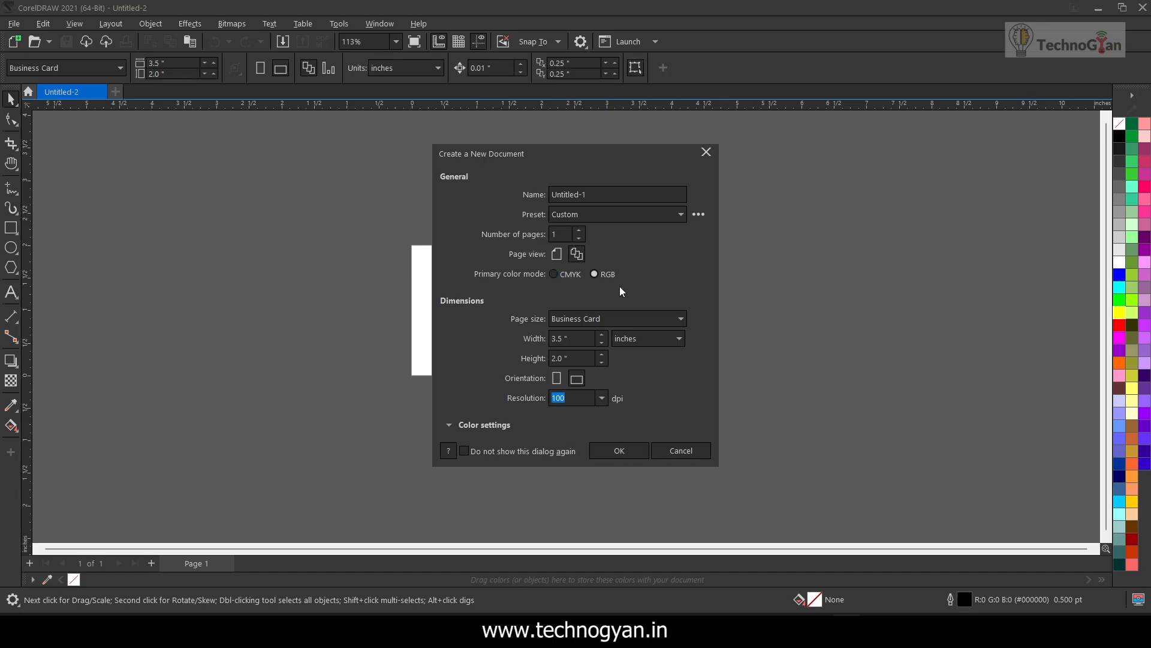
left_click(552, 275)
left_click(629, 449)
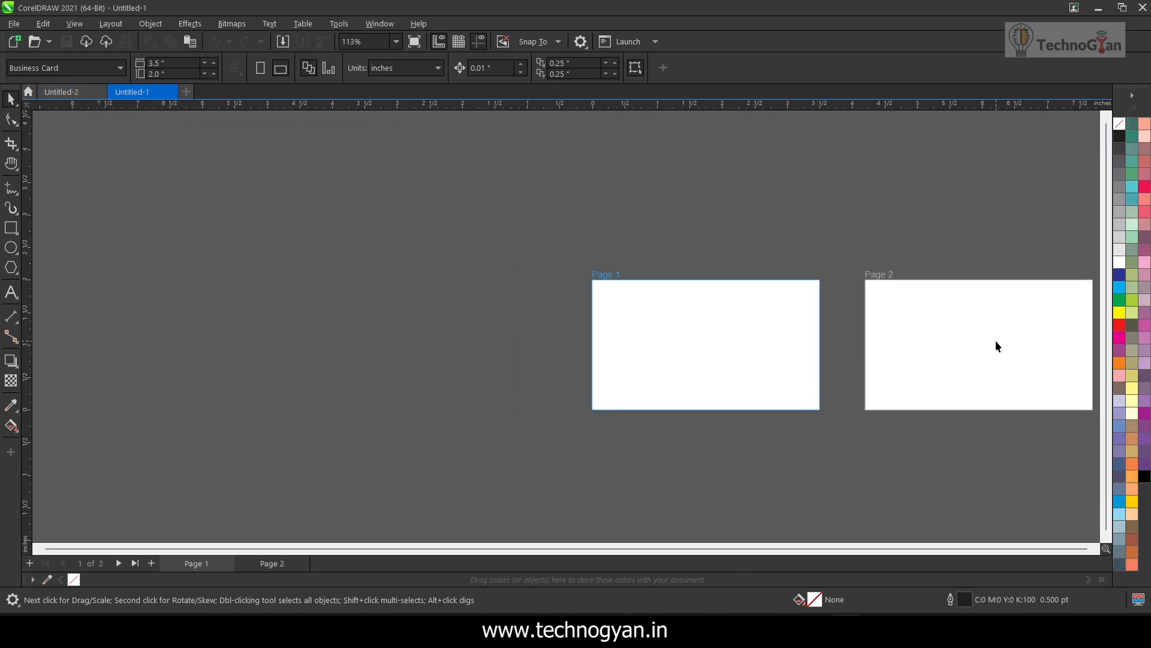
Draw a rectangle on Page 1, size it to 3.5 × 2 inches and centre it on the page
left_click_drag(754, 468, 530, 460)
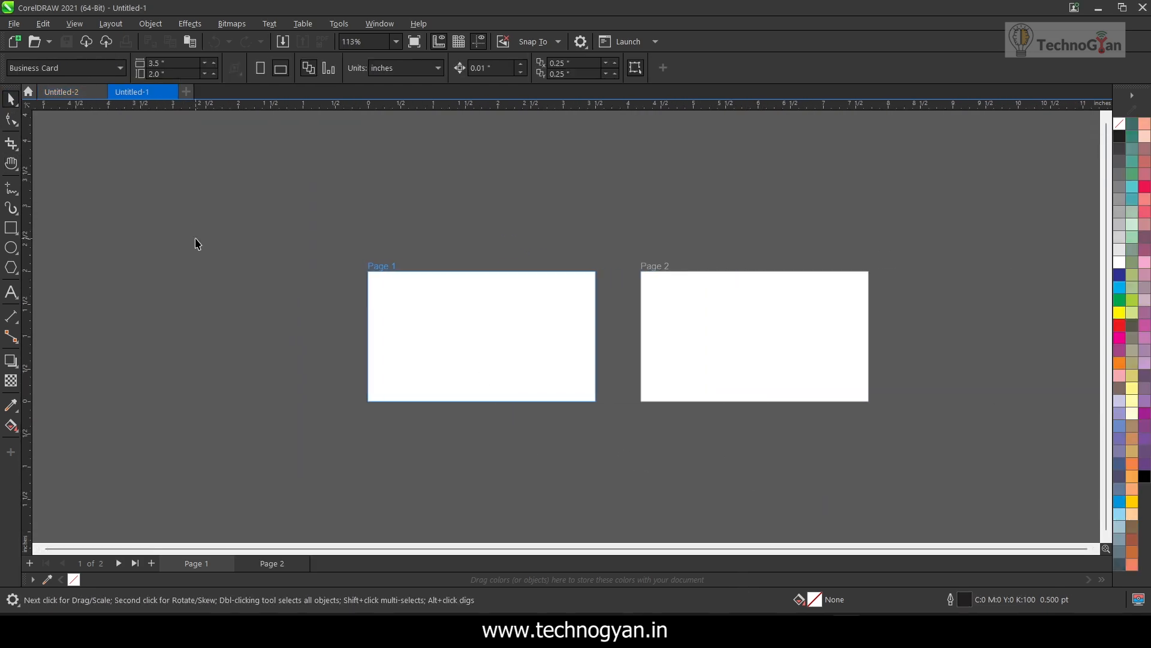
left_click(697, 310)
left_click(486, 296)
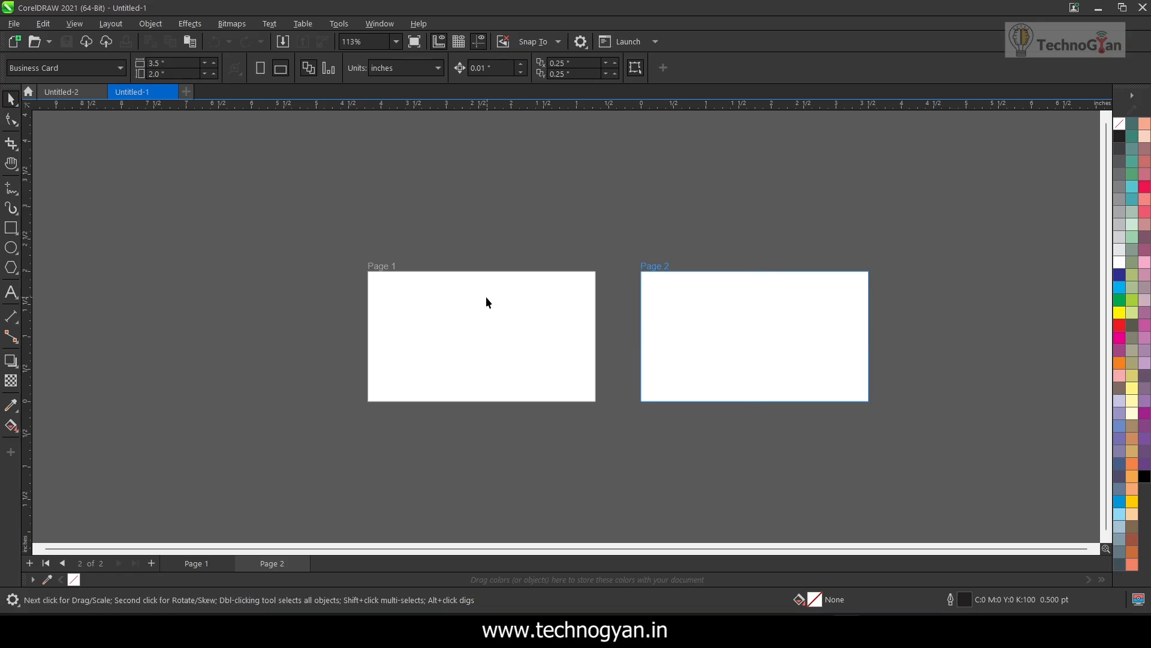
left_click_drag(135, 189, 378, 297)
double_click(153, 63)
type("3.5")
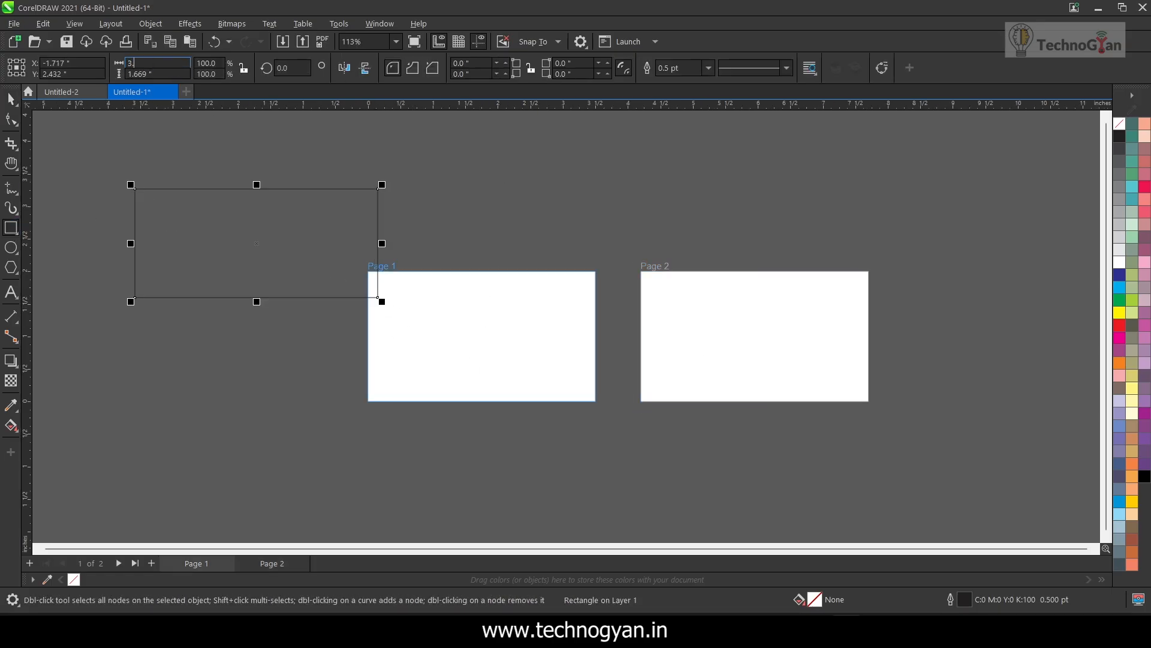
key("Tab")
type("2")
key("Return")
key("p")
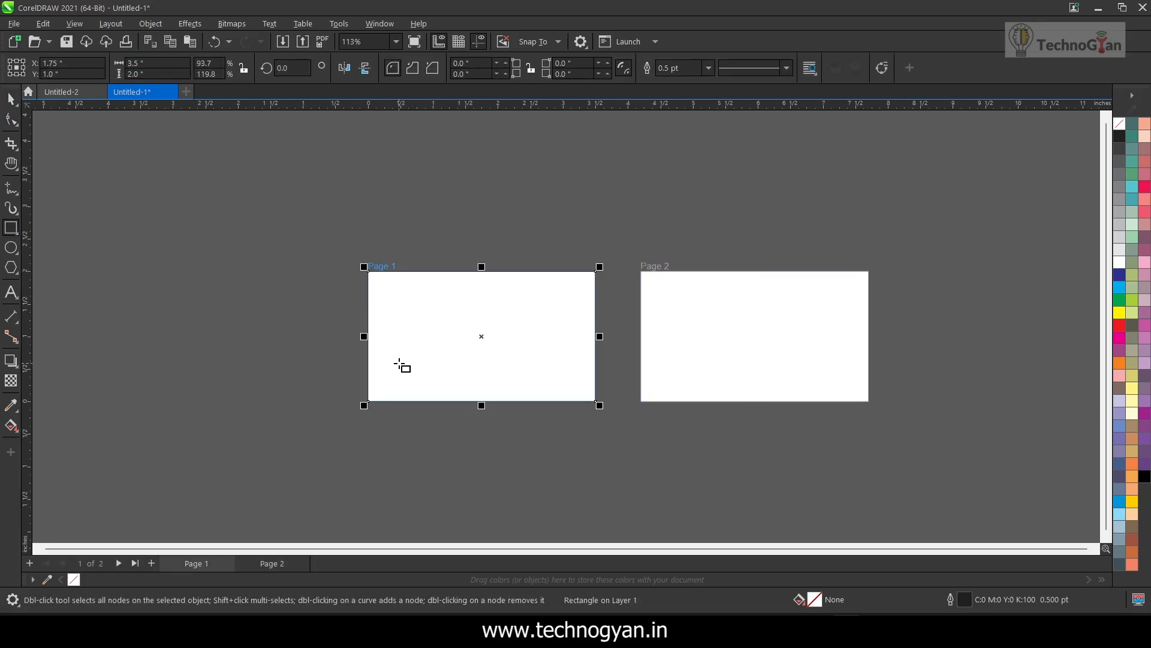
Switch to the Chrome browser and search Google Images for "visiting card design"
scroll(431, 319, "up", 2)
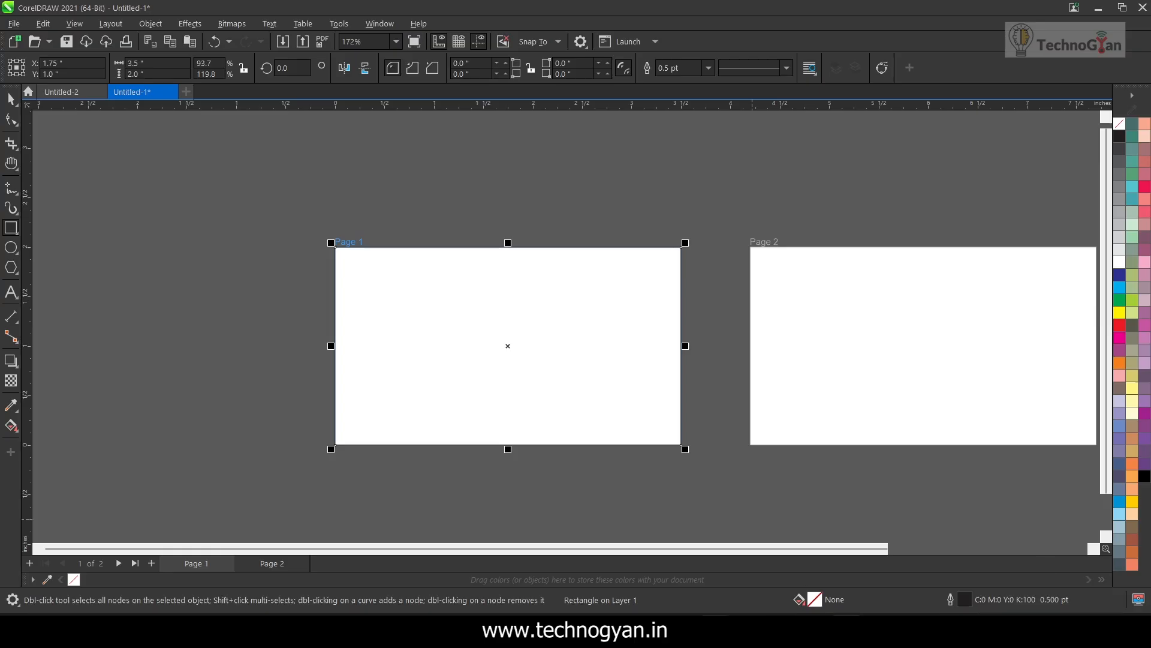
left_click(716, 628)
left_click_drag(294, 132, 135, 128)
type("visiting")
key("Down")
key("Down")
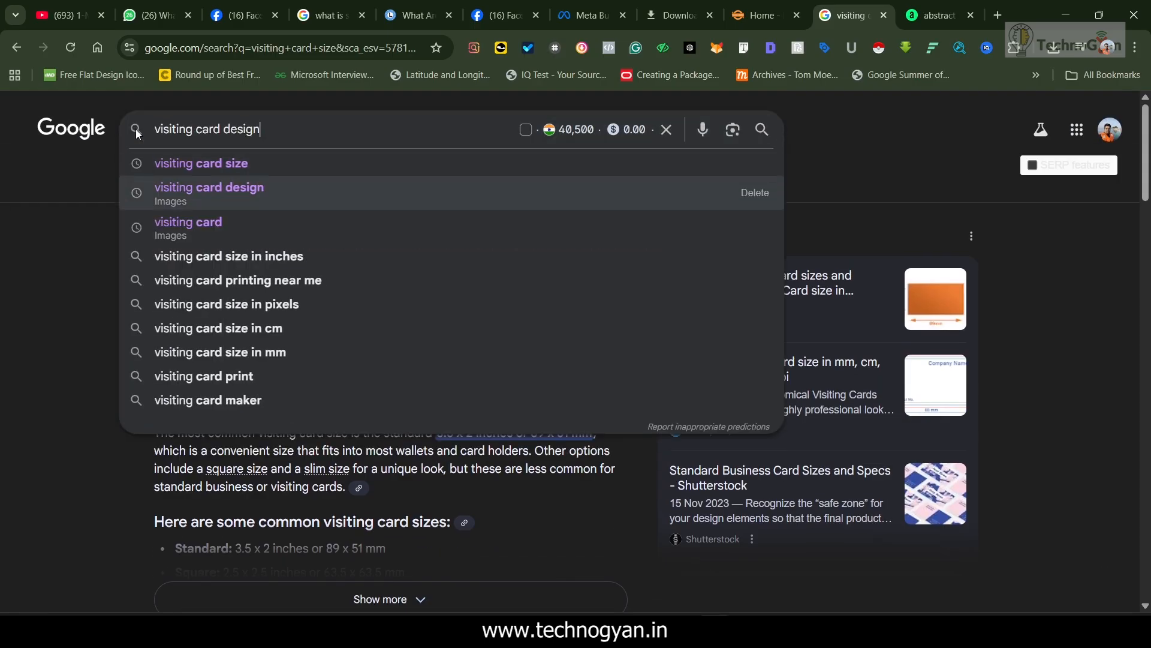
key("Return")
Save Vecteezy's navy-and-orange business card template image to Downloads and bring it into the CorelDRAW document beside Page 1
scroll(538, 397, "down", 2)
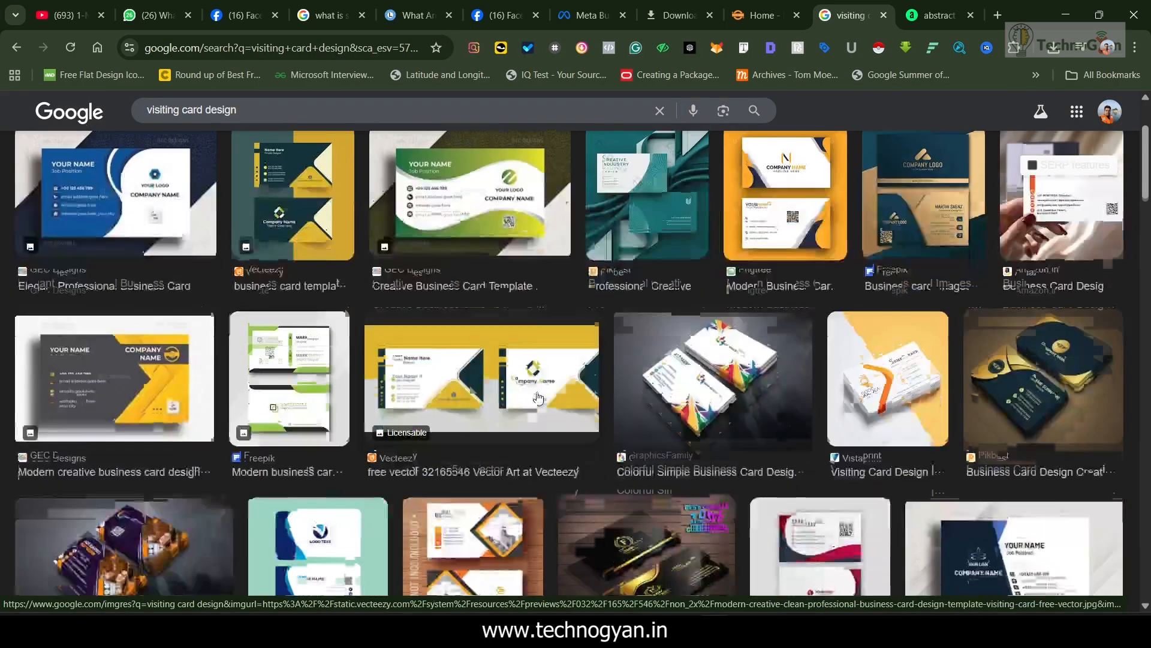
scroll(538, 398, "down", 5)
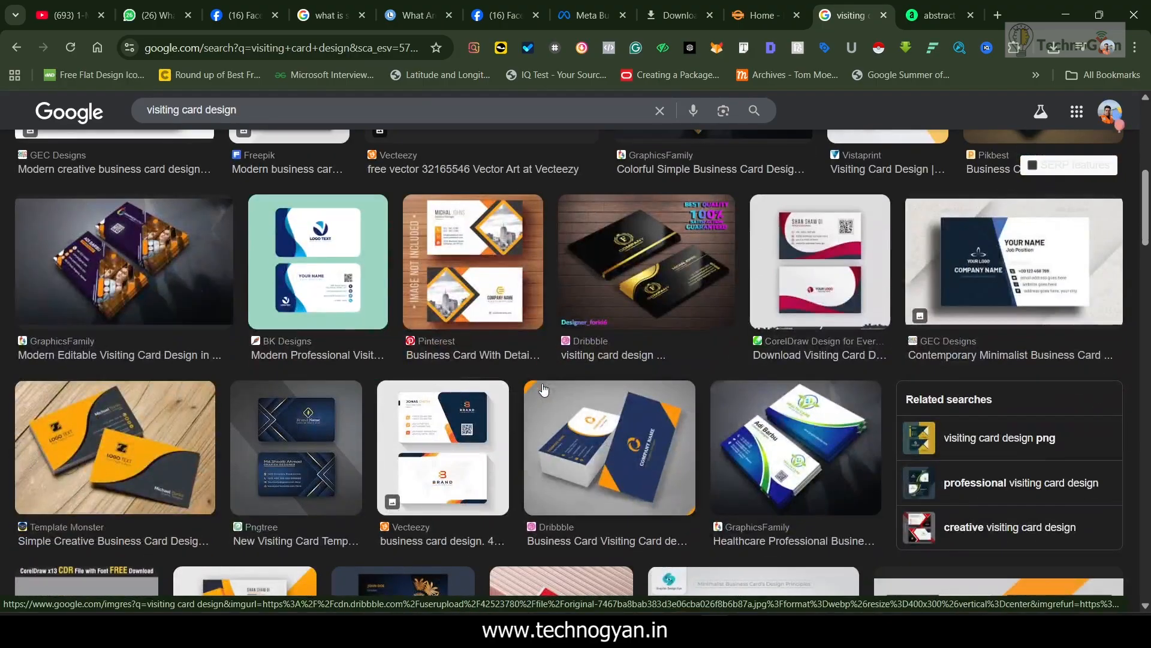
scroll(544, 390, "down", 3)
left_click(444, 312)
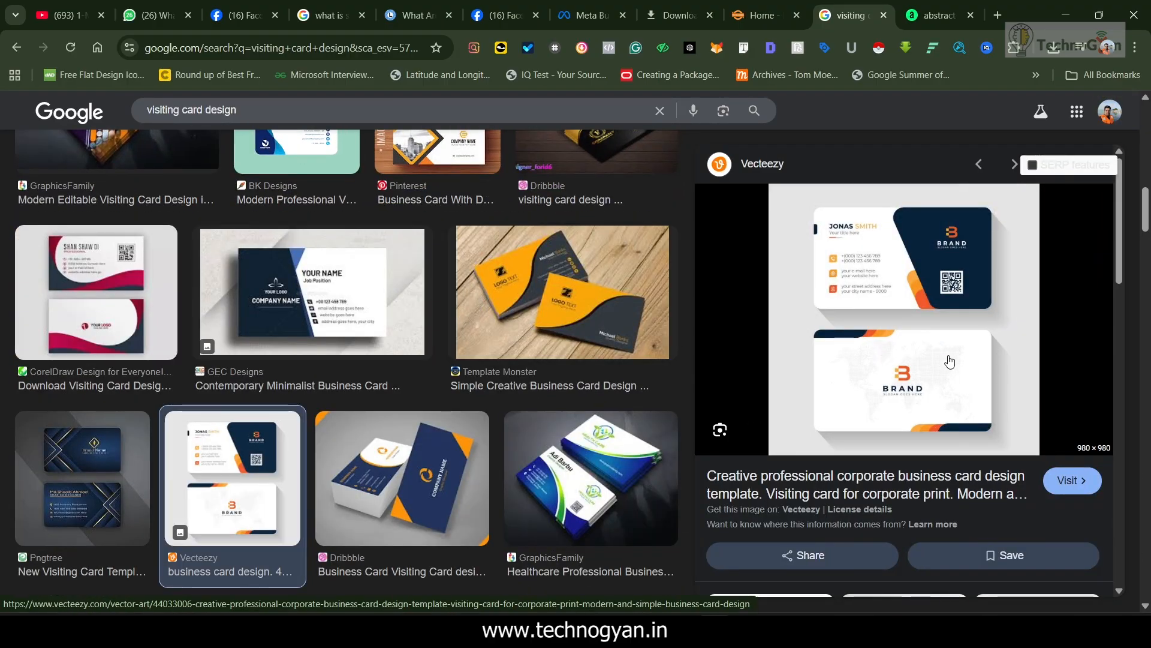
right_click(912, 290)
left_click(963, 449)
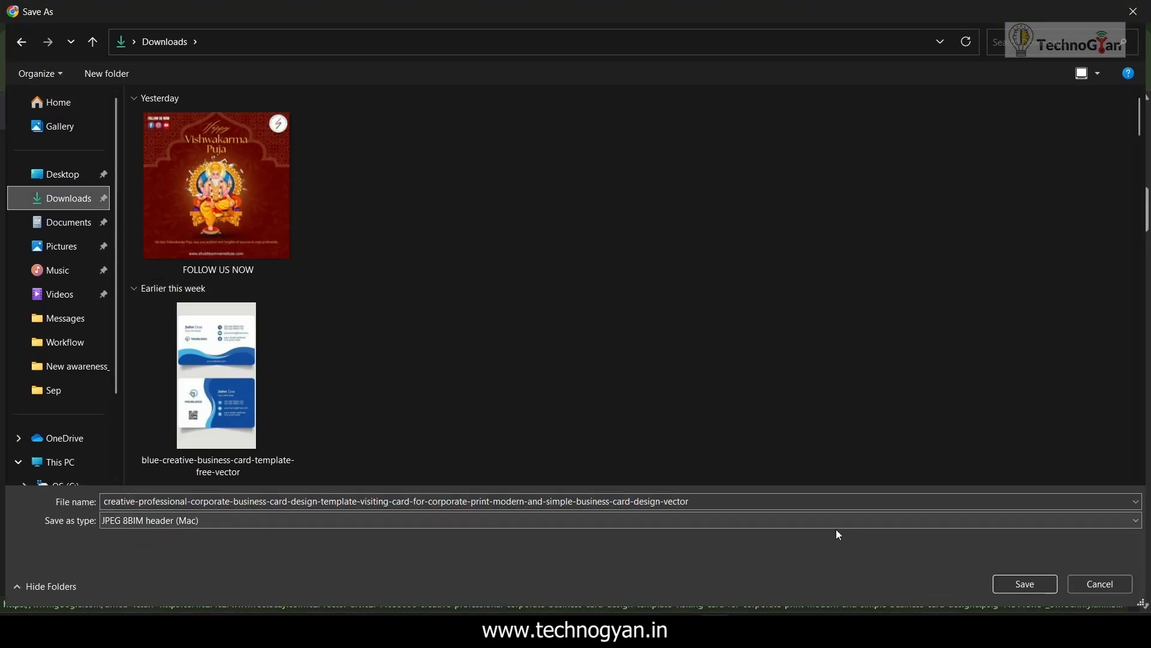
key("Return")
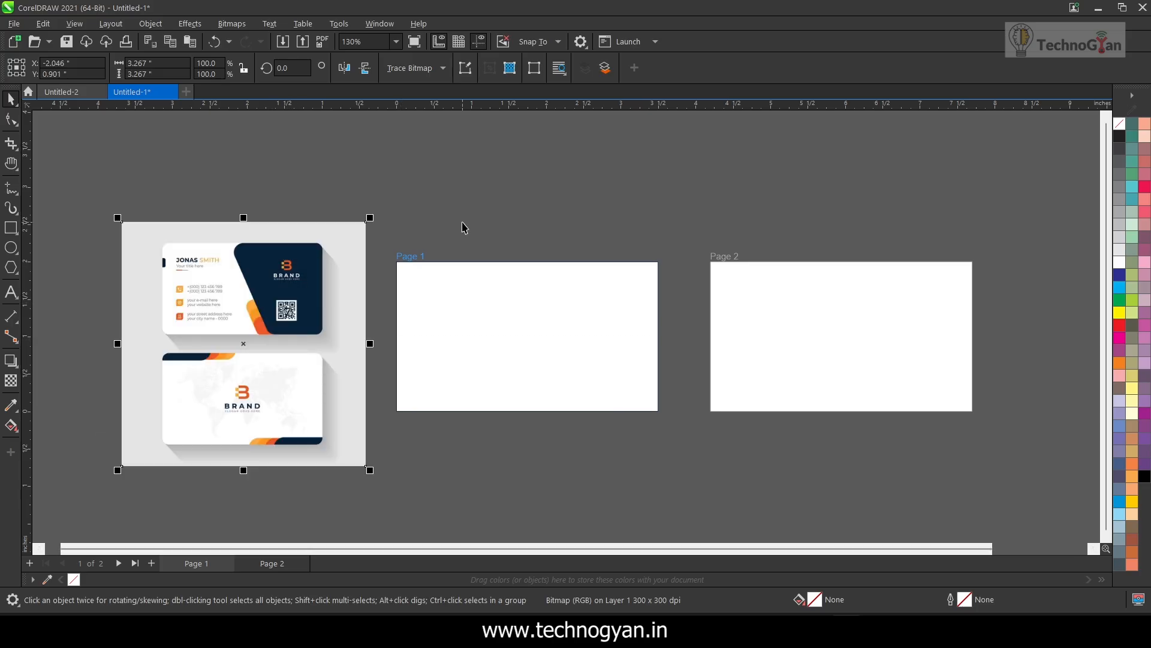
Scale the reference card image to about 2.93 inches square and place it beside Page 1
scroll(526, 215, "up", 2)
left_click_drag(275, 280, 267, 271)
left_click_drag(356, 174, 341, 181)
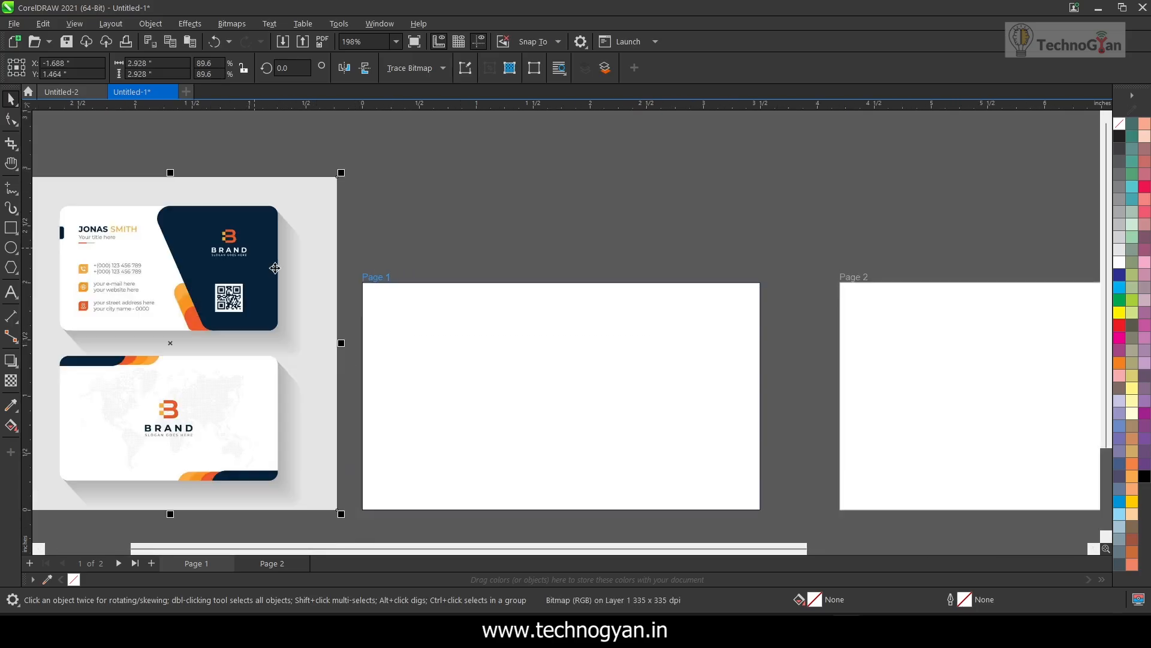
left_click(571, 223)
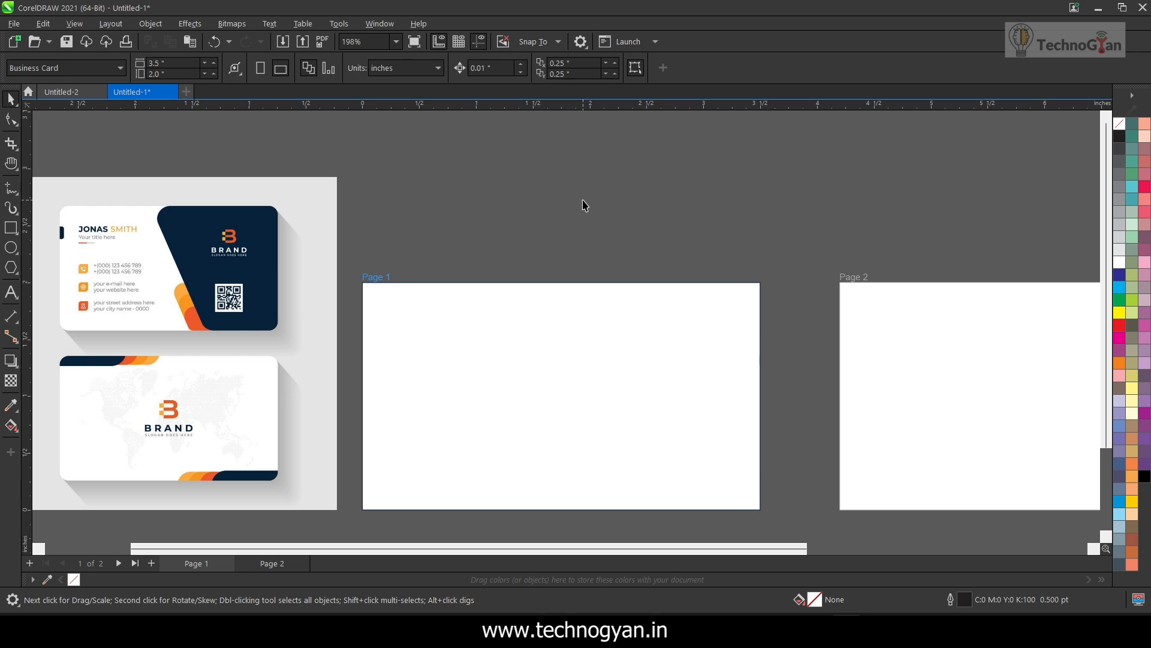
Draw a rectangle about 3.5 × 1.77 inches over Page 1 and fill it with the navy sampled from the reference card
left_click(11, 228)
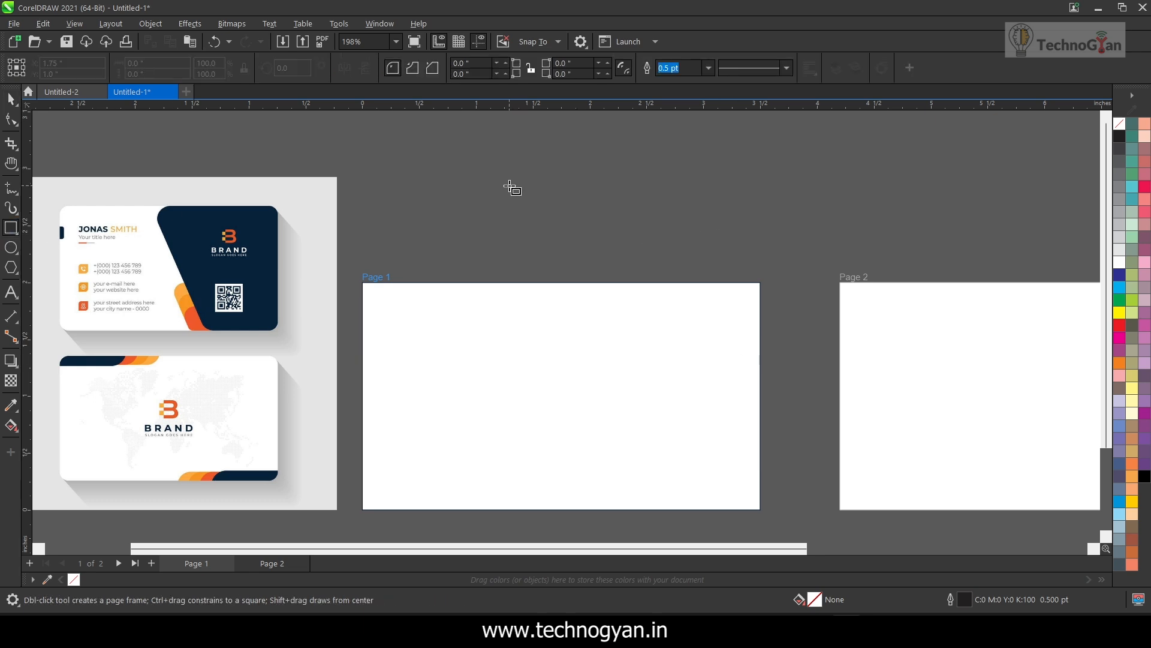
left_click_drag(478, 162, 877, 363)
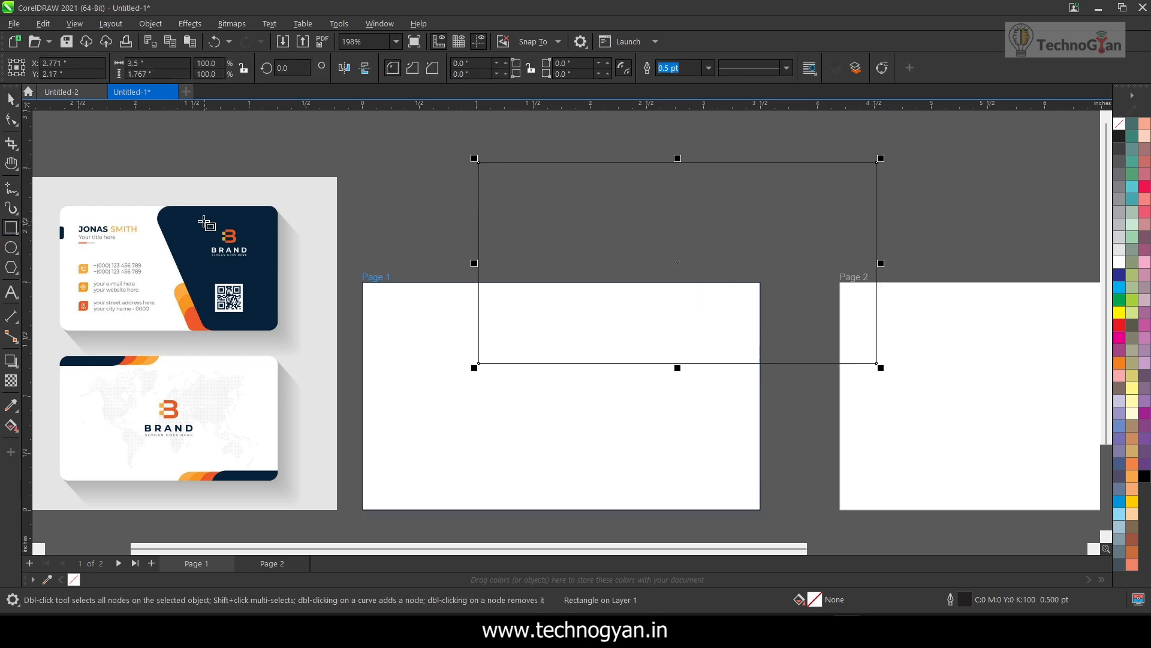
left_click(11, 404)
left_click(267, 264)
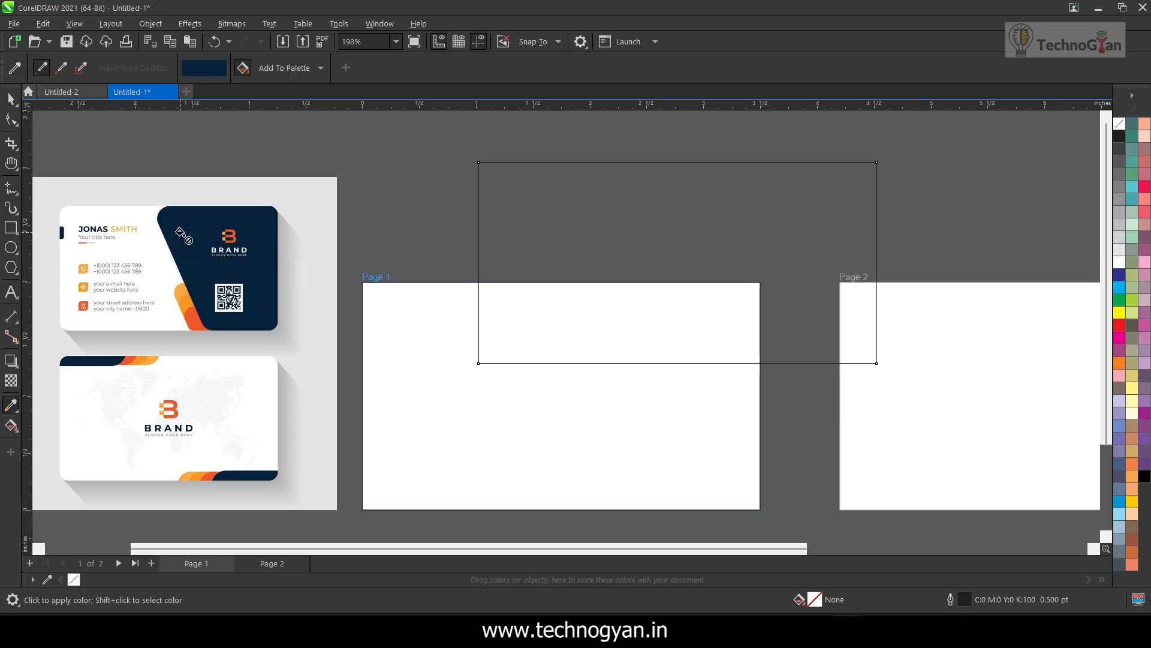
left_click(619, 327)
Remove the navy rectangle's outline and round its corners to a radius of about 0.22 inches
right_click(1121, 125)
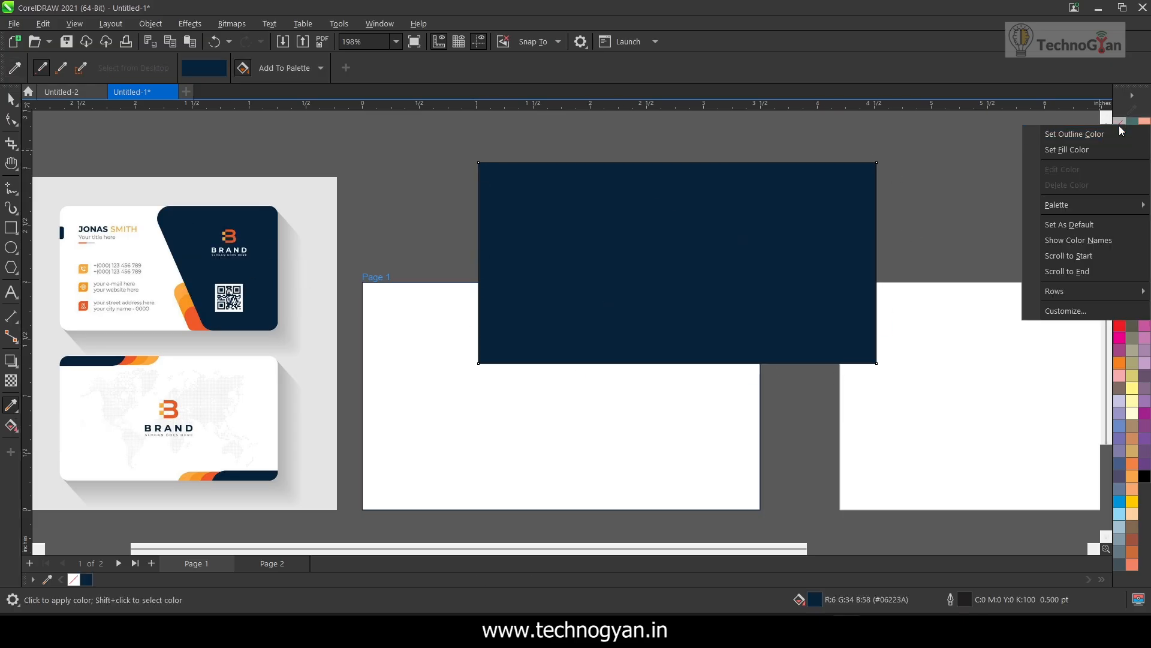
left_click(1121, 132)
left_click(11, 99)
left_click(11, 120)
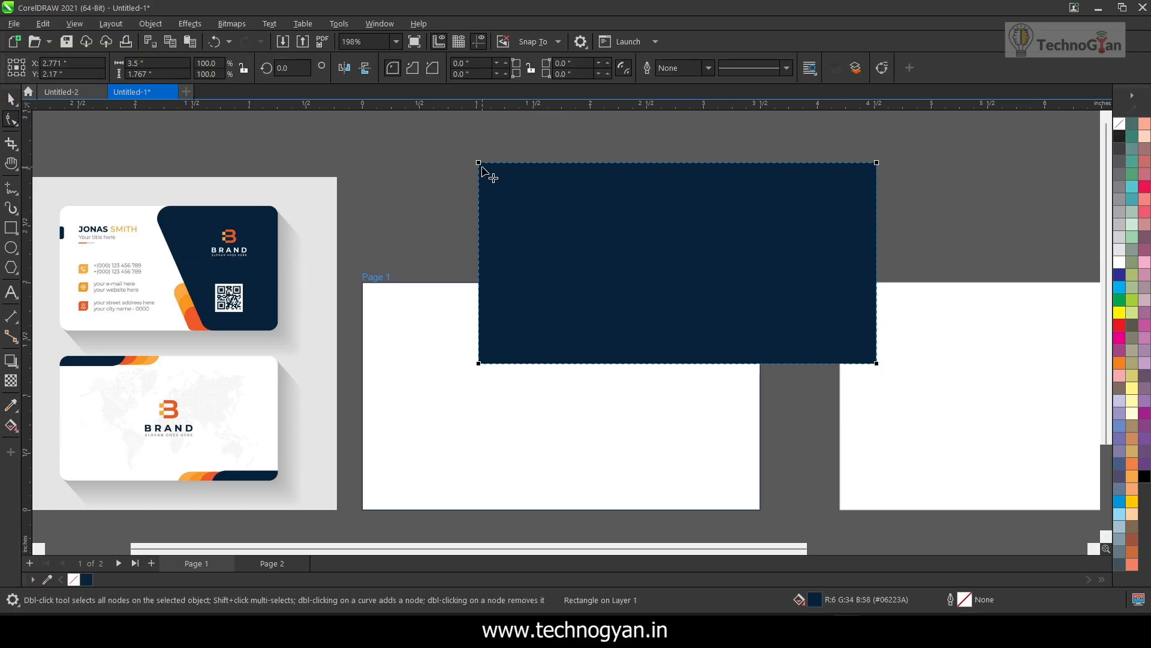
left_click_drag(478, 162, 505, 180)
left_click(11, 100)
left_click(229, 234)
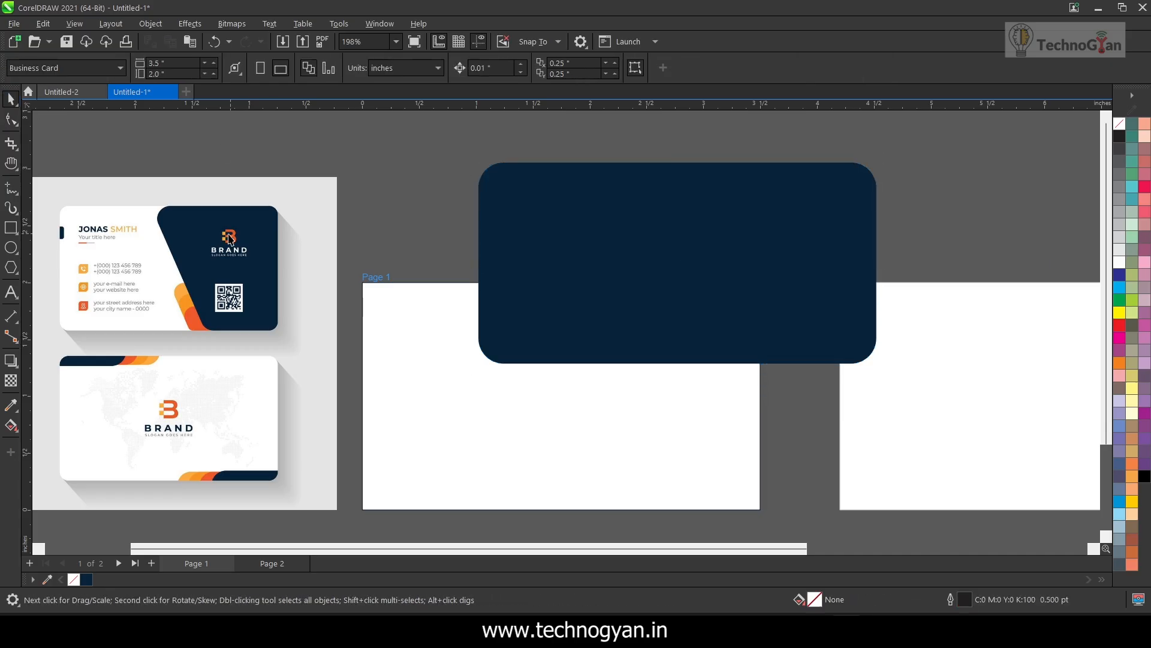
Skew the rounded navy rectangle horizontally so its lower edge shifts toward Page 2, matching the reference card's slanted panel
left_click(556, 235)
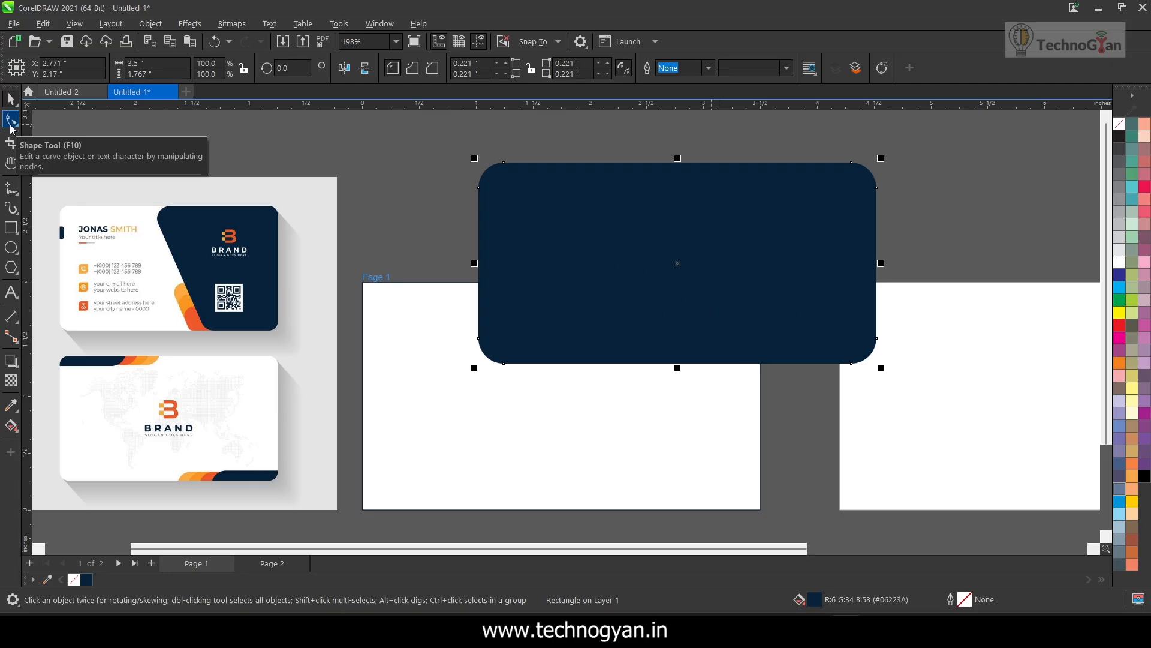
left_click(639, 208)
left_click_drag(678, 370, 706, 369)
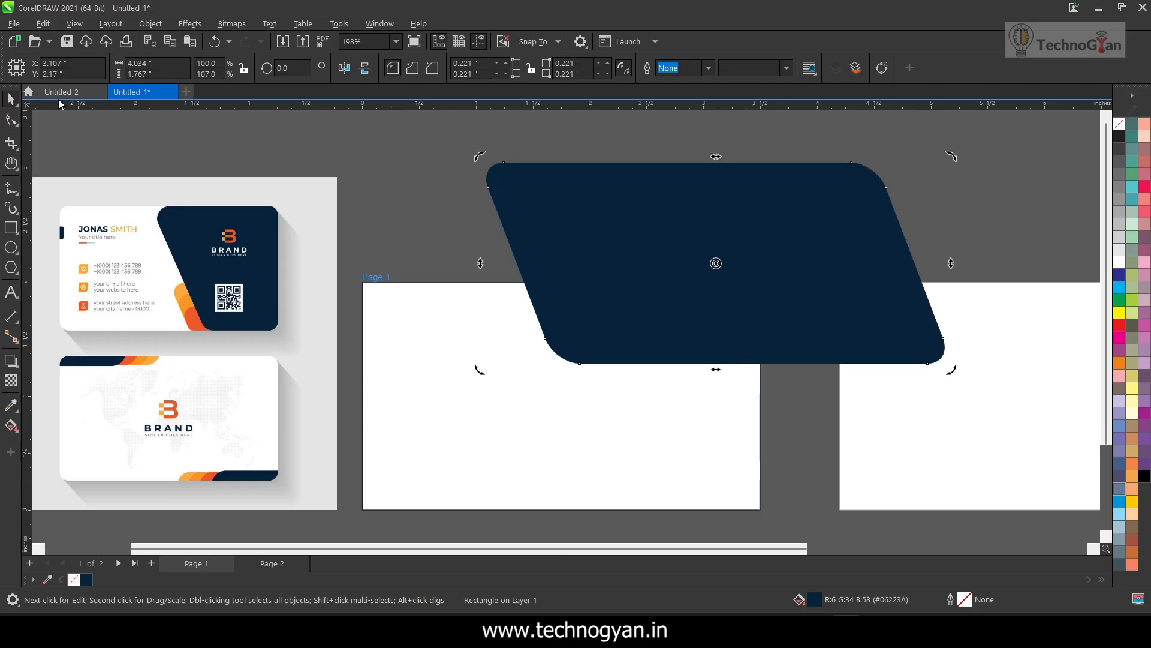
Move the slanted navy shape onto Page 1 and stretch it to span the full card height
left_click_drag(726, 264, 737, 385)
left_click_drag(715, 496, 718, 514)
mouse_move(701, 448)
left_mouse_down()
mouse_move(738, 455)
mouse_move(717, 434)
left_mouse_up()
left_click(658, 235)
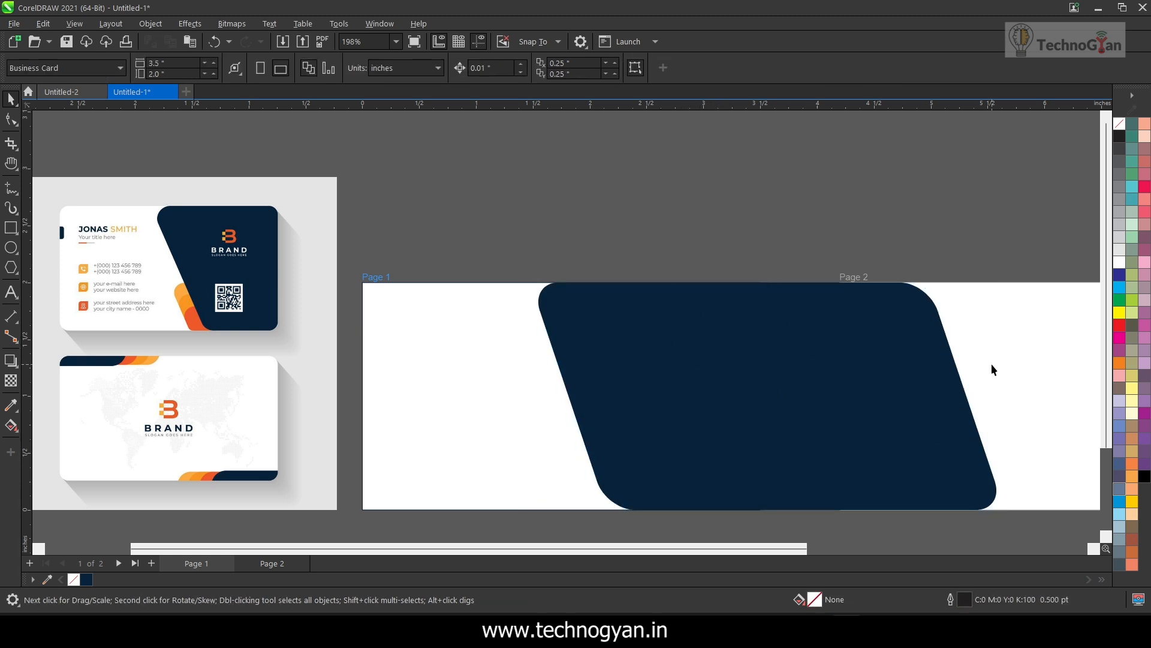
PowerClip the slanted navy shape inside the card rectangle on Page 1
right_click(932, 389)
left_click(969, 241)
left_click(509, 425)
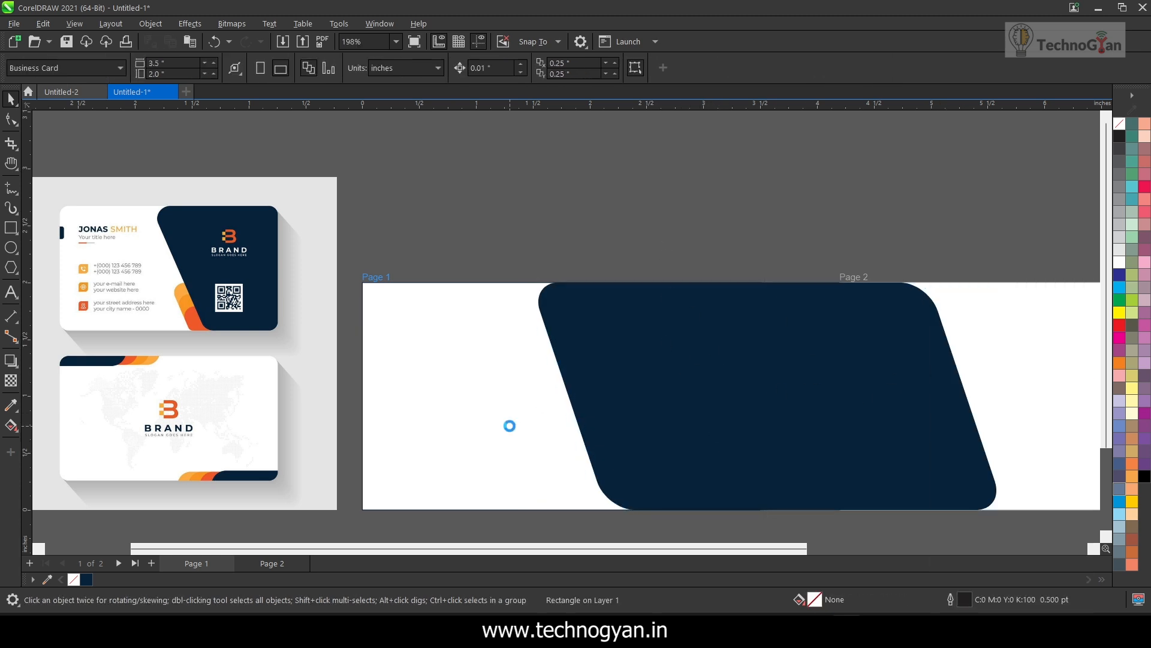
left_click(635, 177)
Draw a rectangle about 1.87 × 0.76 inches above Page 1 and fill it with the light orange sampled from the reference card
scroll(182, 305, "down", 1)
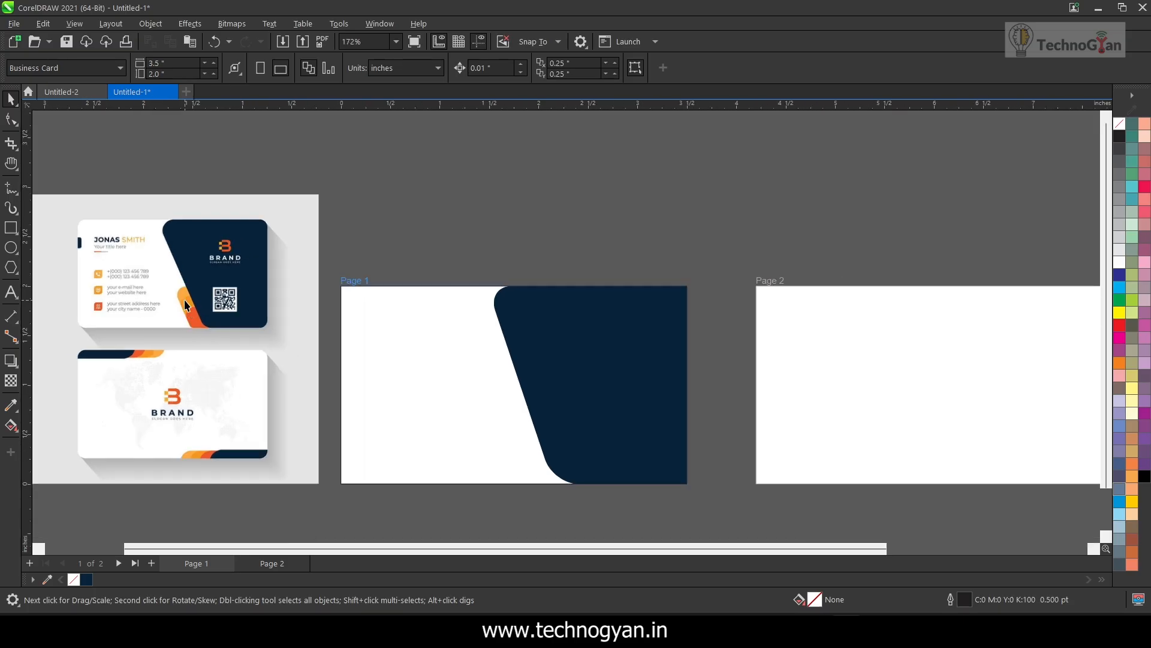
left_click(13, 232)
left_click_drag(435, 176, 620, 253)
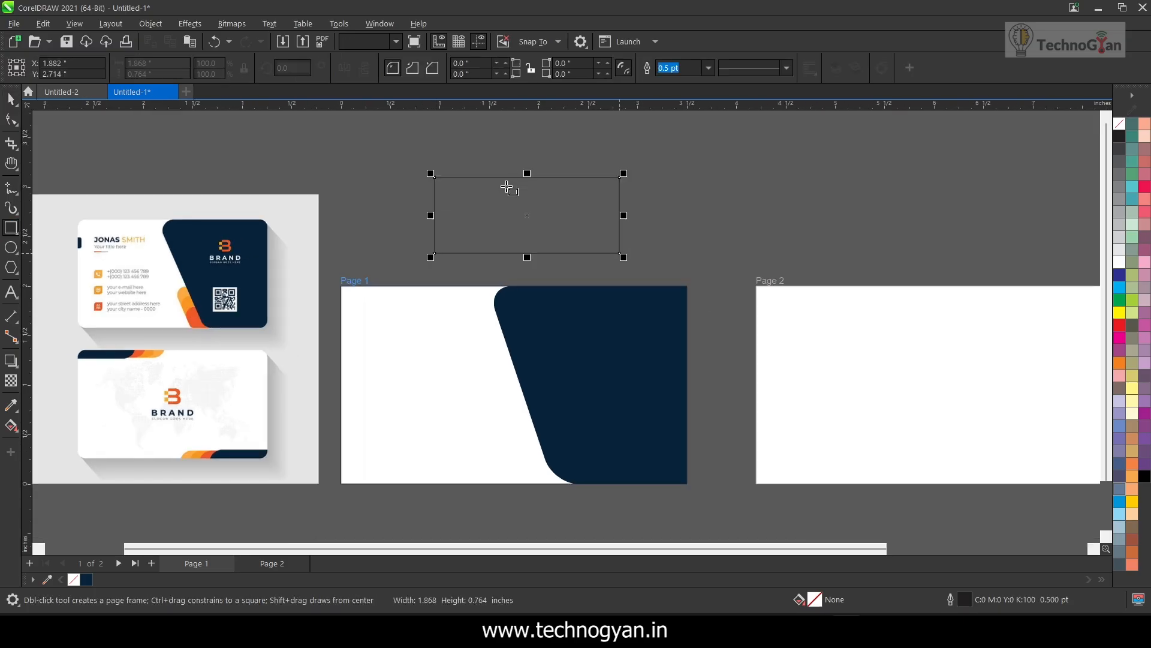
left_click(10, 405)
left_click(183, 294)
left_click(442, 223)
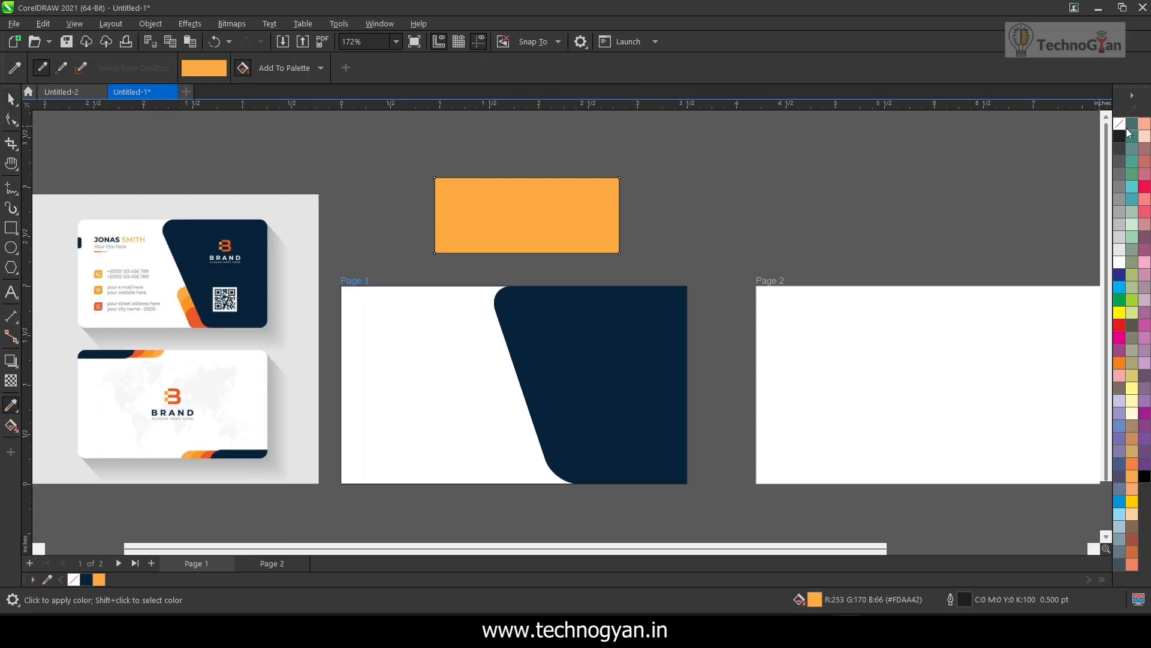
Round the orange rectangle's corners to about 0.13 inches and skew it horizontally like the navy panel
left_click(8, 118)
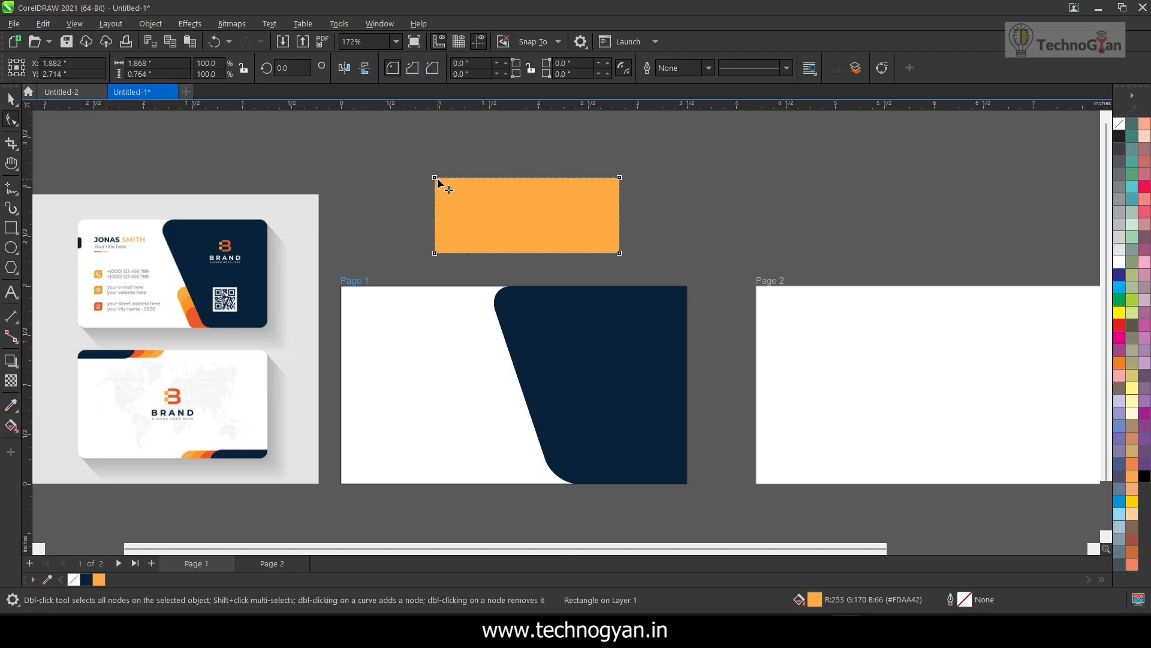
left_click_drag(436, 178, 447, 182)
left_click(12, 99)
left_click(503, 240)
left_click_drag(535, 264, 562, 260)
Place the orange shape over the navy panel and fine-tune its skew to run parallel to the panel's slanted edge
left_click_drag(501, 222, 573, 398)
scroll(574, 398, "up", 2)
left_click_drag(678, 489, 677, 493)
scroll(678, 493, "up", 3)
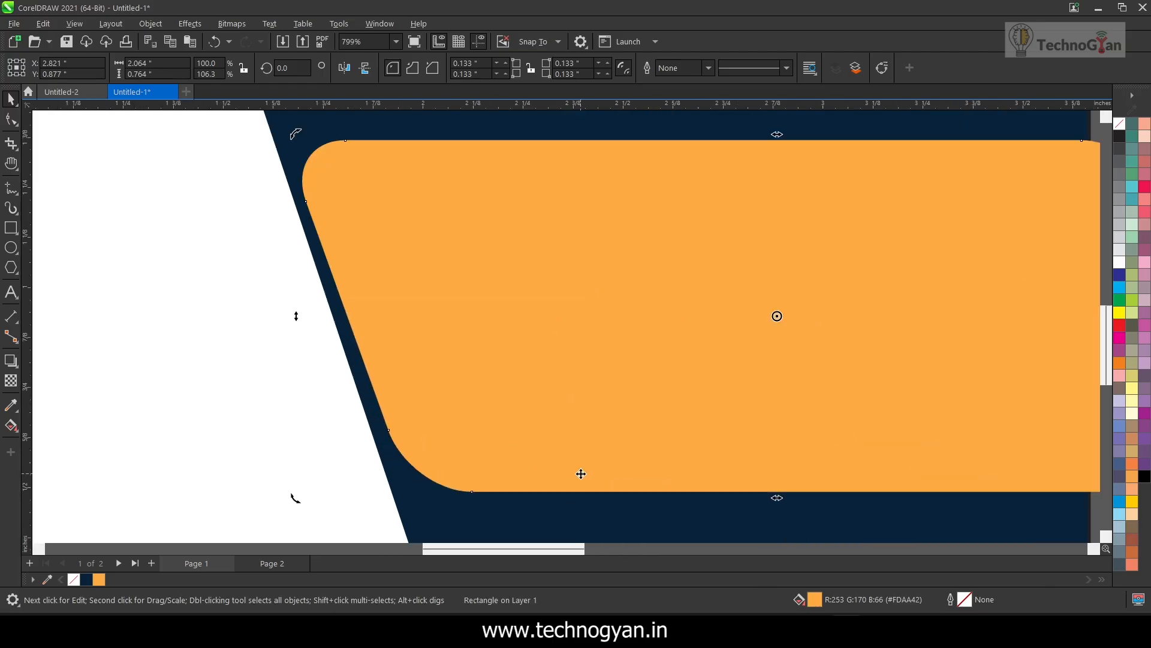
scroll(794, 510, "down", 11)
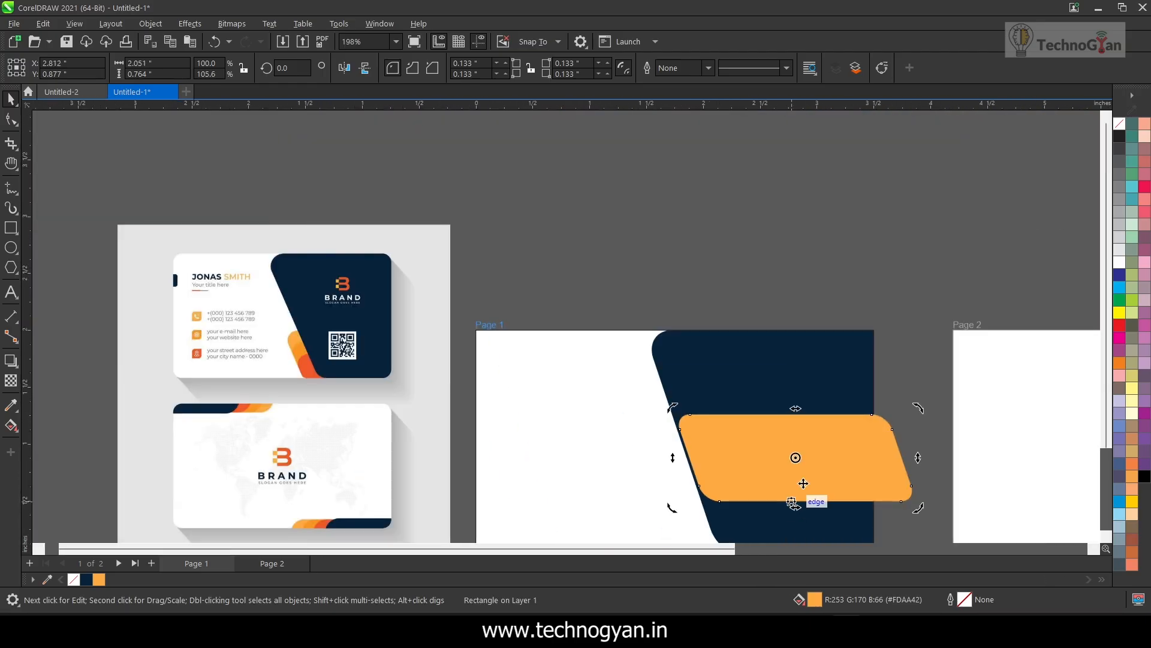
scroll(1102, 341, "down", 3)
Move the orange shape across the navy panel's slanted edge and duplicate it slightly lower along the slant
left_click_drag(839, 340, 696, 301)
left_click_drag(670, 266, 678, 282)
right_click(678, 282)
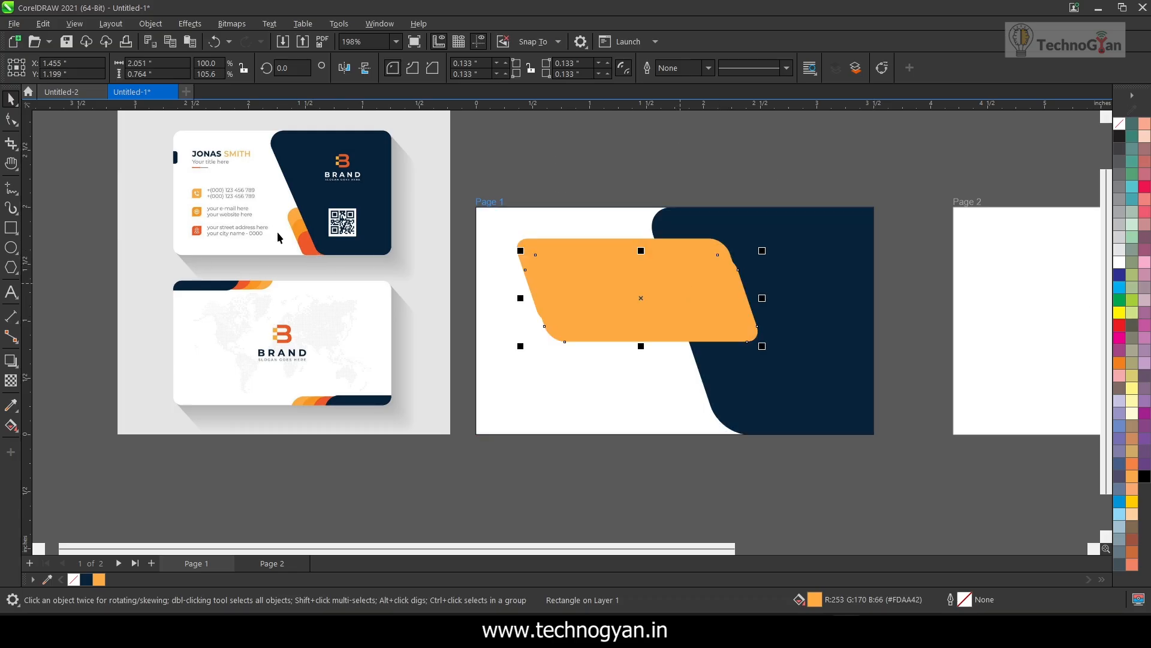
Fill the duplicated shape with the darker orange sampled from the reference card's middle stripe
left_click(12, 406)
left_click(304, 228)
left_click(614, 292)
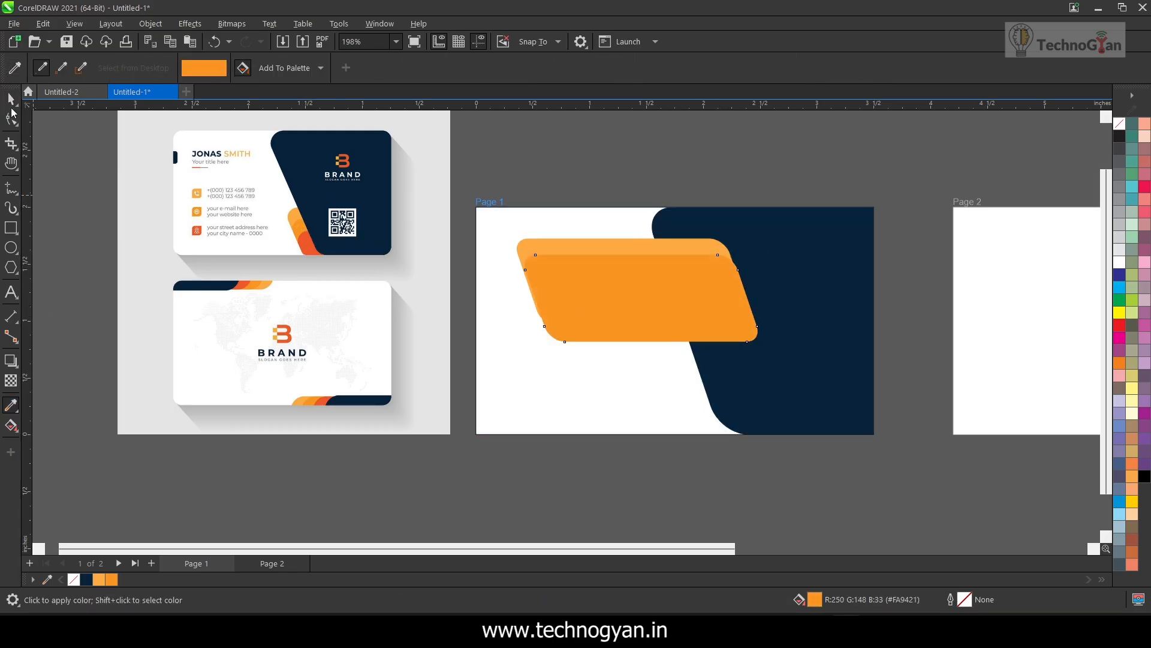
Duplicate the darker orange shape slightly lower along the slant and fill the copy with the red-orange sampled from the reference card
left_click(11, 99)
left_click_drag(608, 293, 617, 310)
left_click(12, 406)
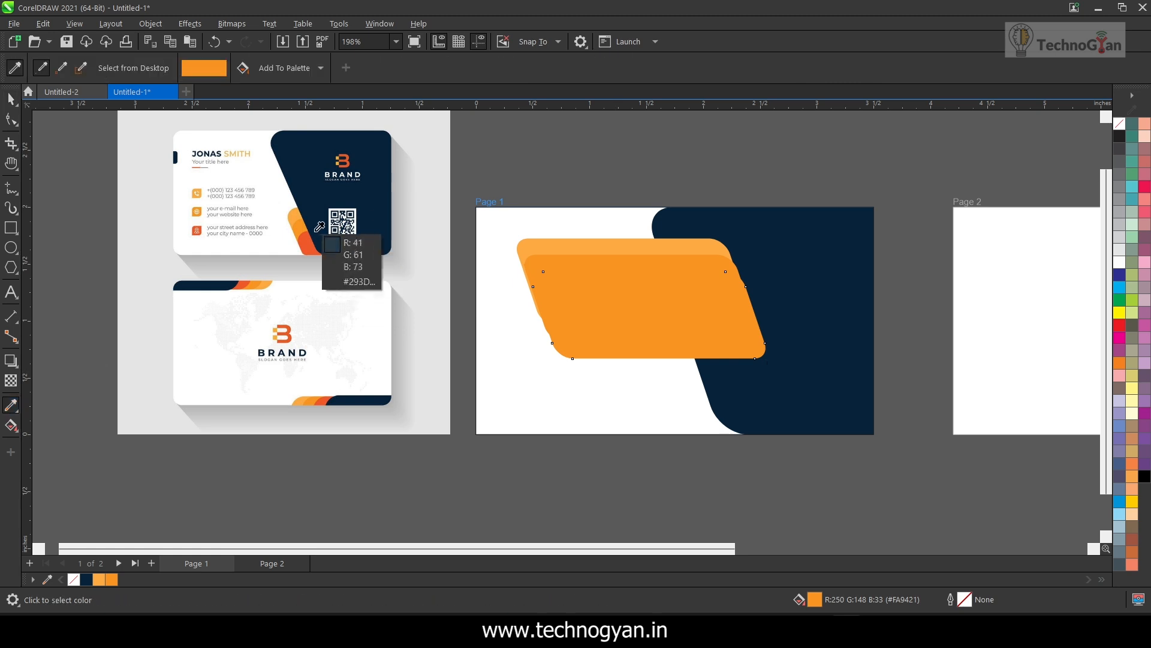
left_click(307, 243)
left_click(565, 339)
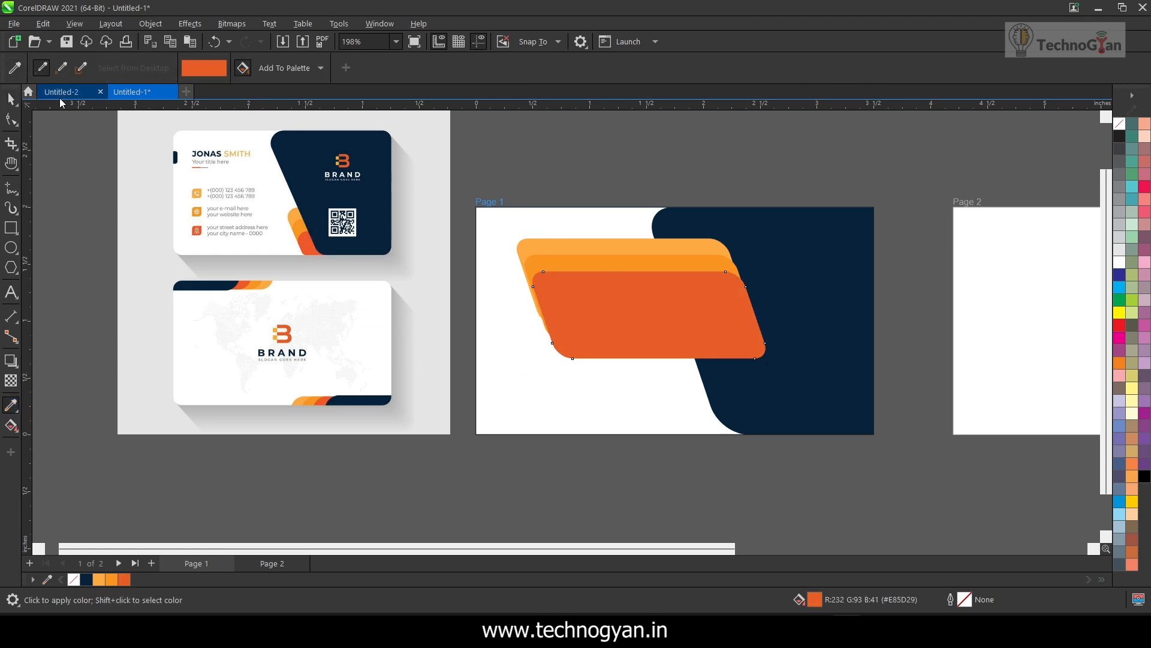
Try to left-align the three stacked orange shapes
key("space")
mouse_move(496, 182)
left_mouse_down()
mouse_move(596, 287)
mouse_move(780, 394)
left_mouse_up()
key("l")
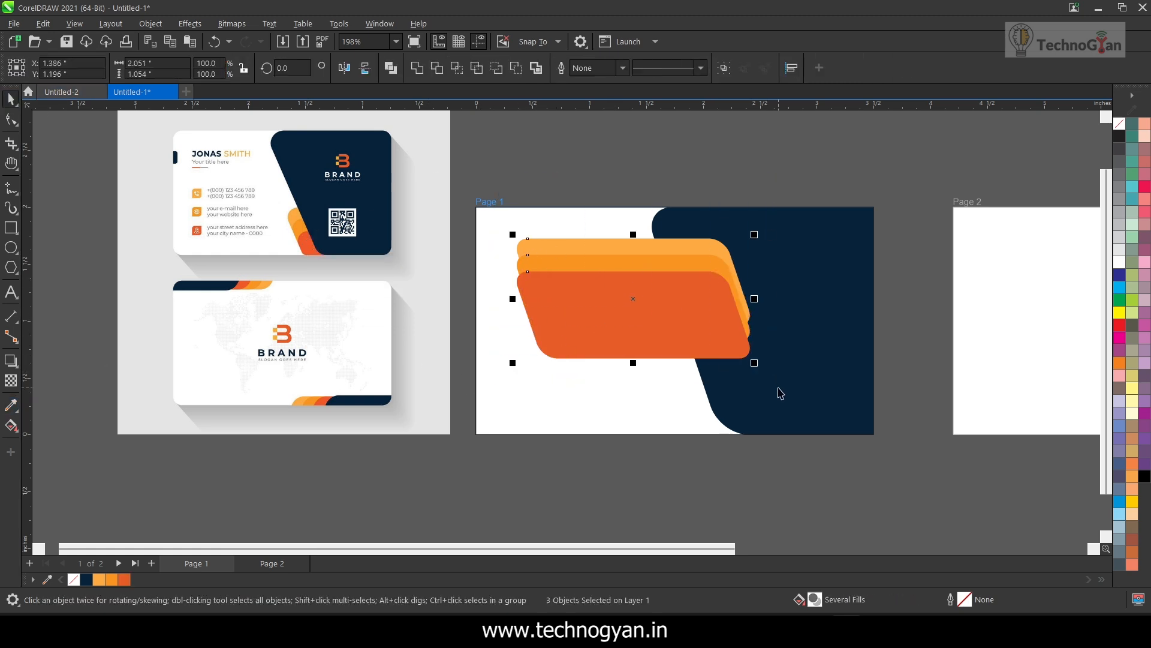
key("Escape")
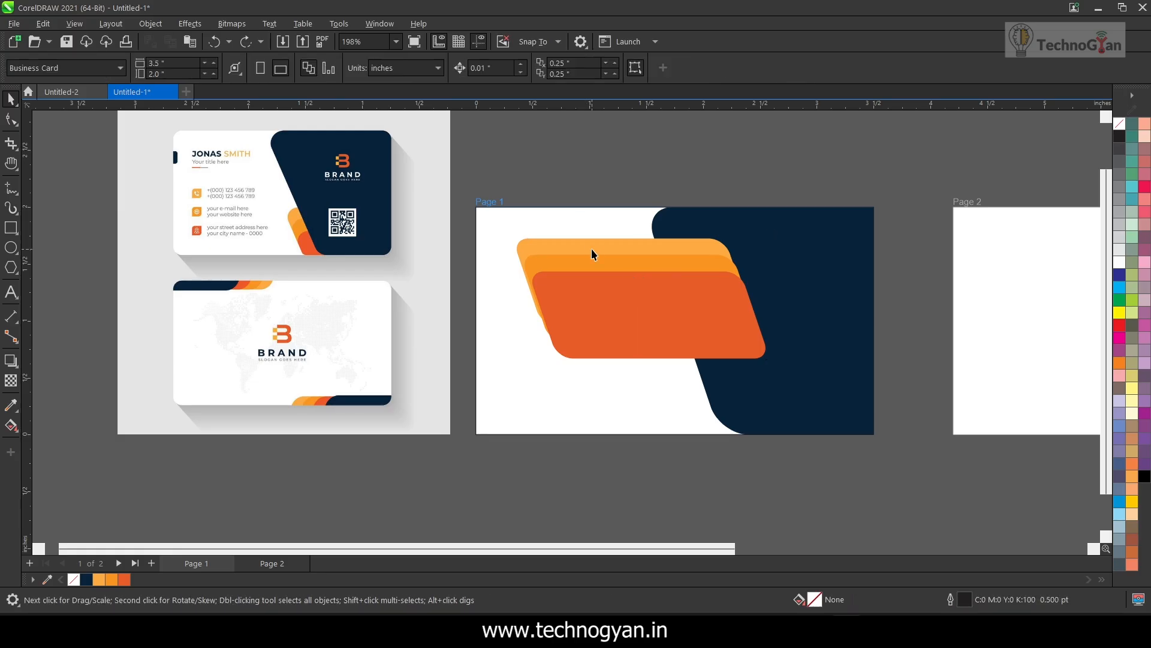
Nudge the stacked orange shapes so their slanted edges follow one common line
scroll(582, 258, "up", 3)
left_click_drag(539, 268, 541, 266)
left_click(699, 311)
key("Left")
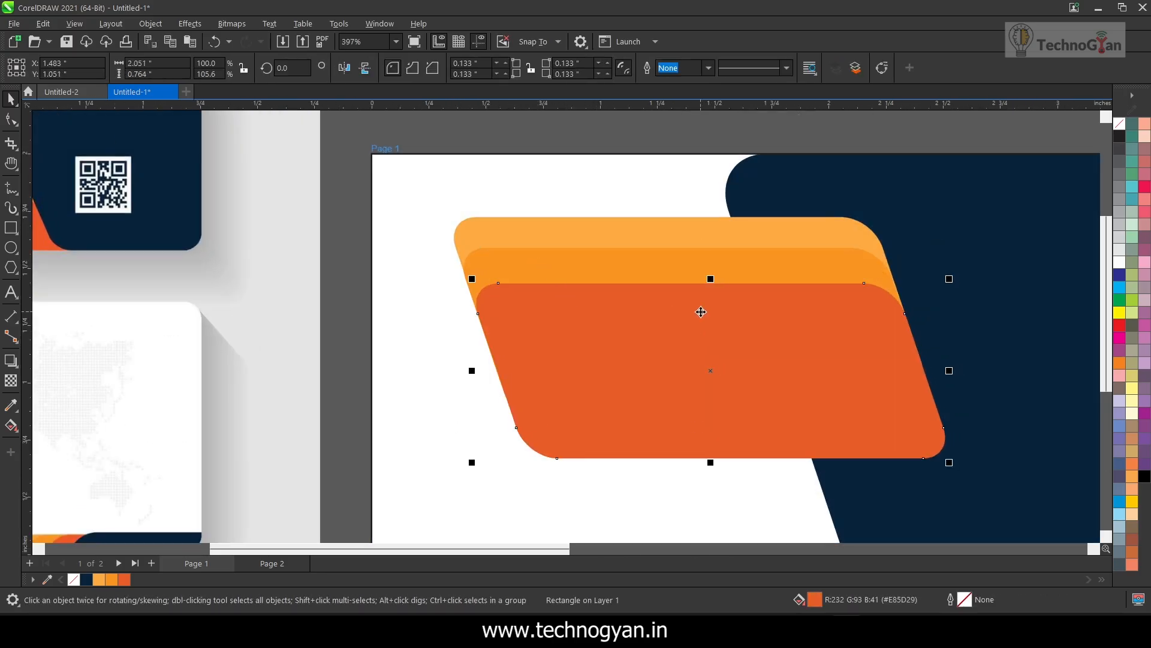
left_click(669, 230)
left_click(669, 265)
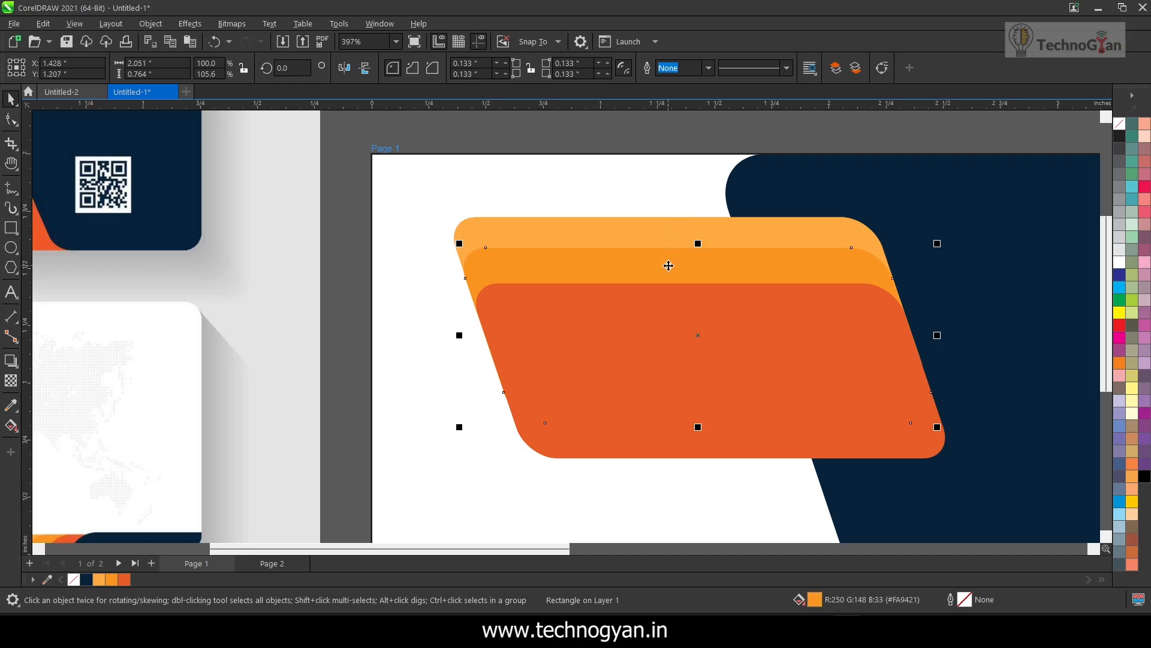
Group the three stacked orange shapes
key("F3")
left_click_drag(488, 180, 912, 463)
key("ctrl+g")
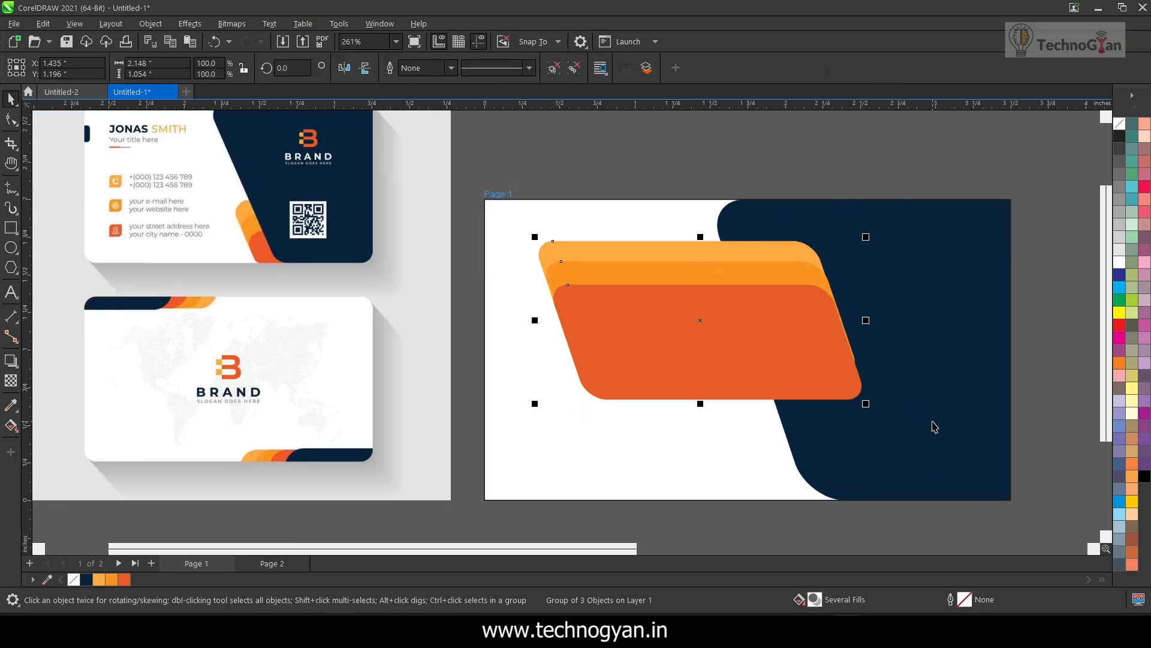
Move the orange group to the card's lower edge over the navy panel and scale it proportionally to about 1.795 × 0.881 inches
scroll(951, 352, "down", 1)
left_click_drag(818, 362, 924, 427)
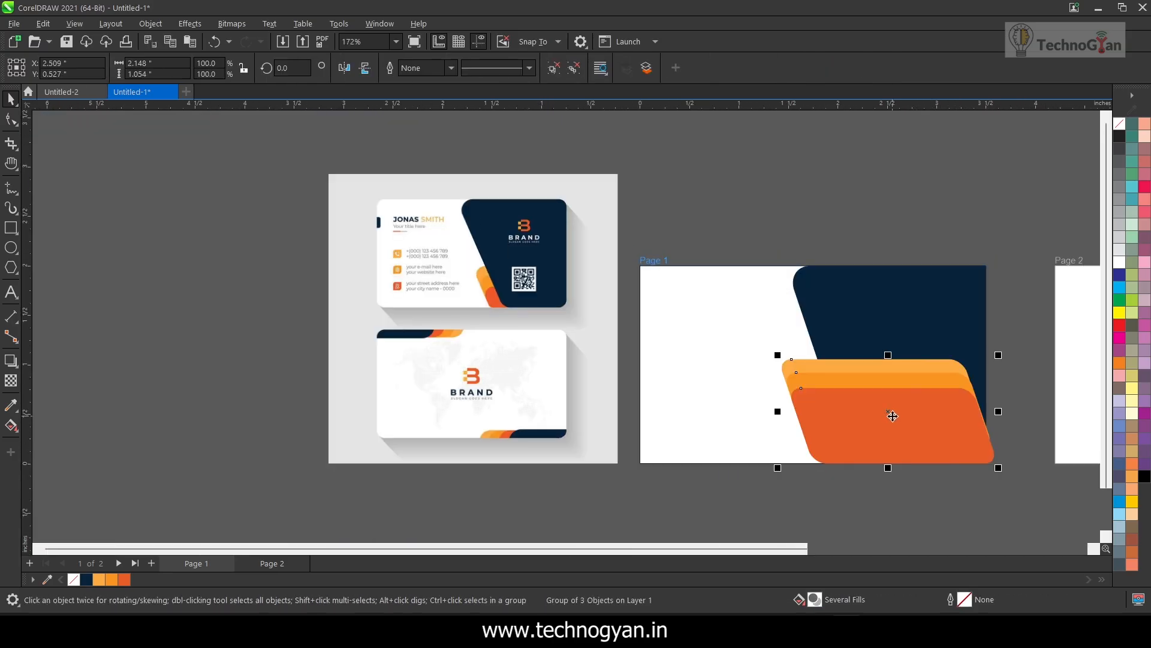
key("Right")
left_click_drag(788, 357, 823, 374)
left_click_drag(886, 408, 861, 408)
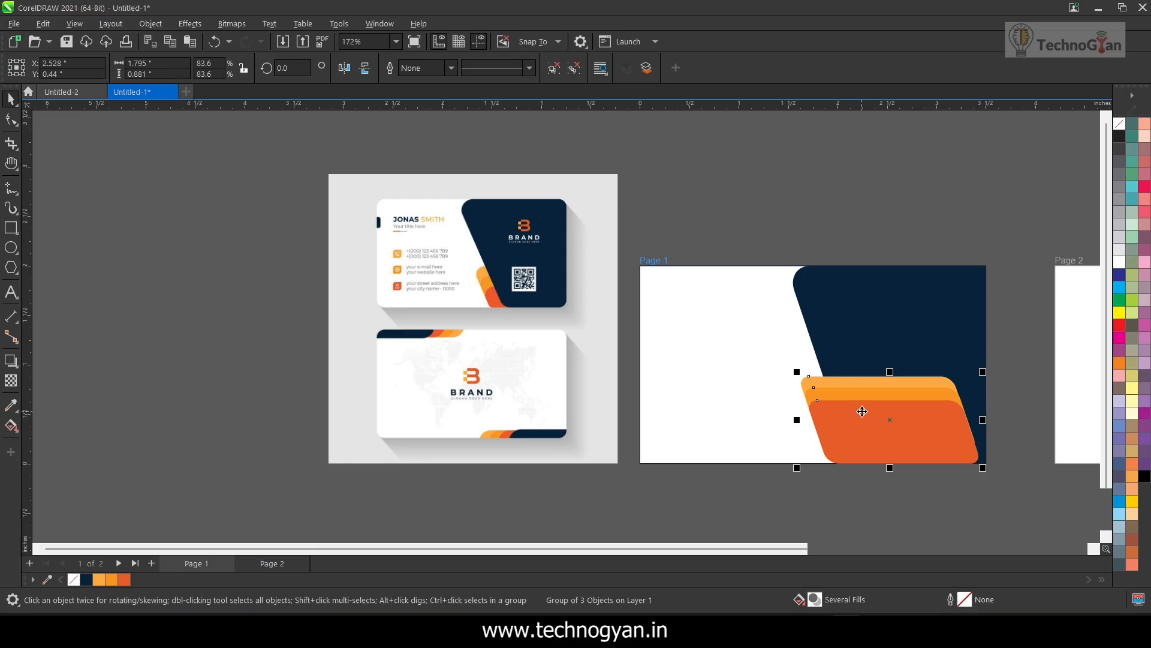
PowerClip the orange group inside the page 1 card rectangle
right_click(862, 411)
left_click(900, 168)
left_click(822, 331)
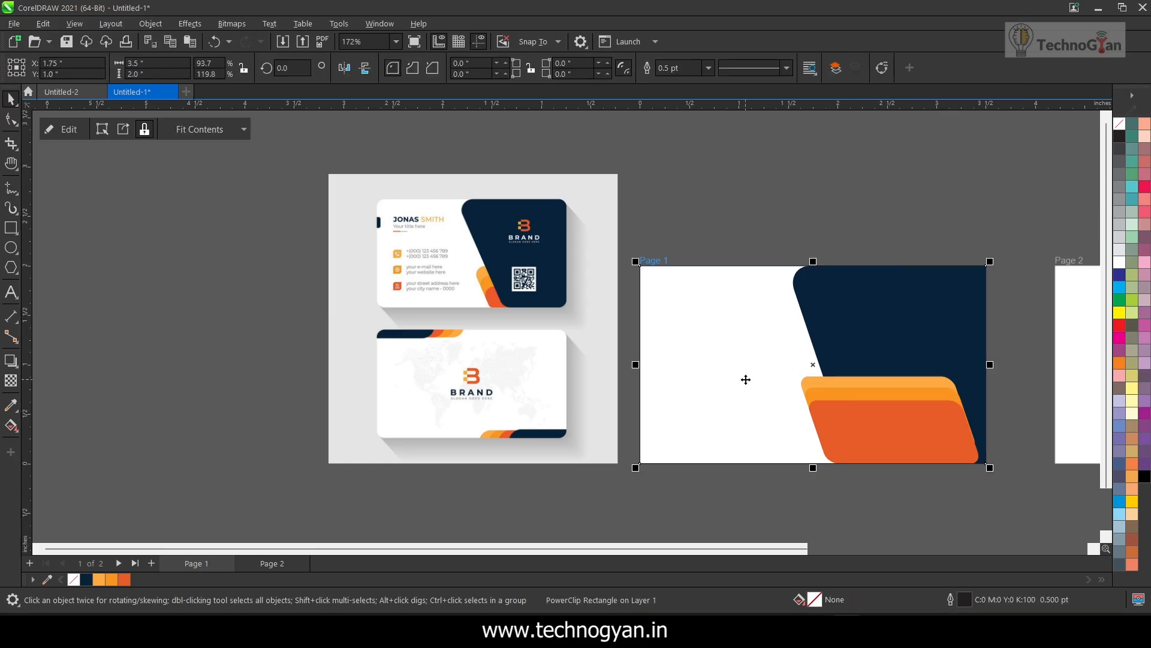
Edit the card's PowerClip contents, send the orange group behind the navy panel, and finish editing
key("Escape")
left_click(944, 288)
left_click(80, 129)
left_click(868, 415)
key("shift+Page_Down")
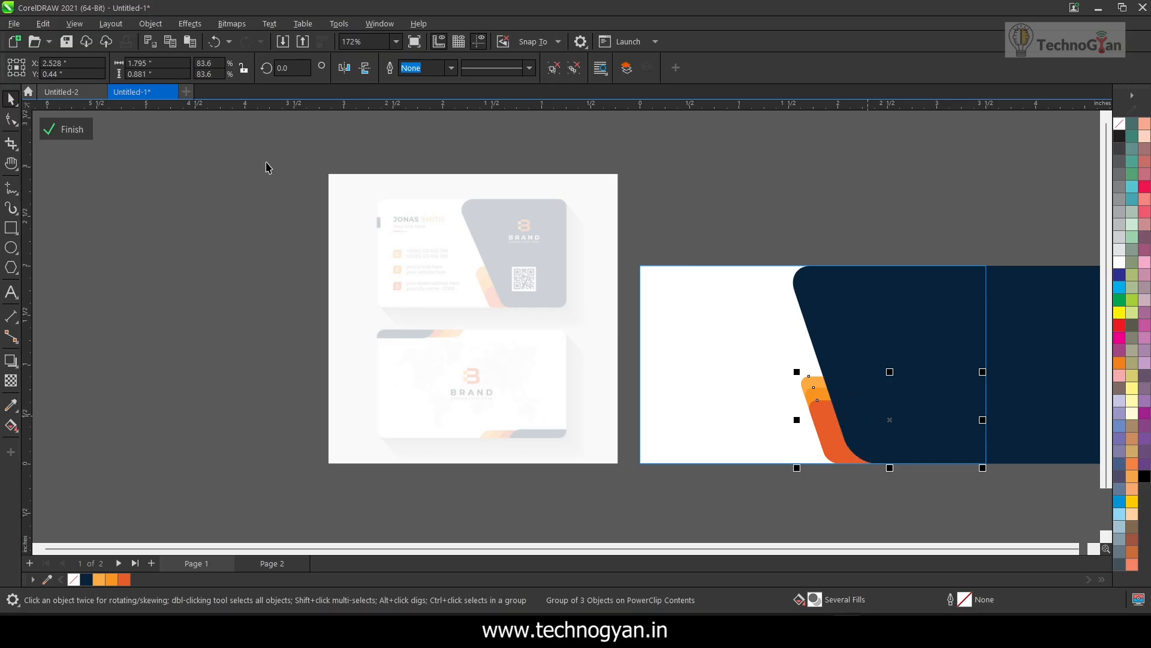
left_click(67, 130)
left_click(201, 256)
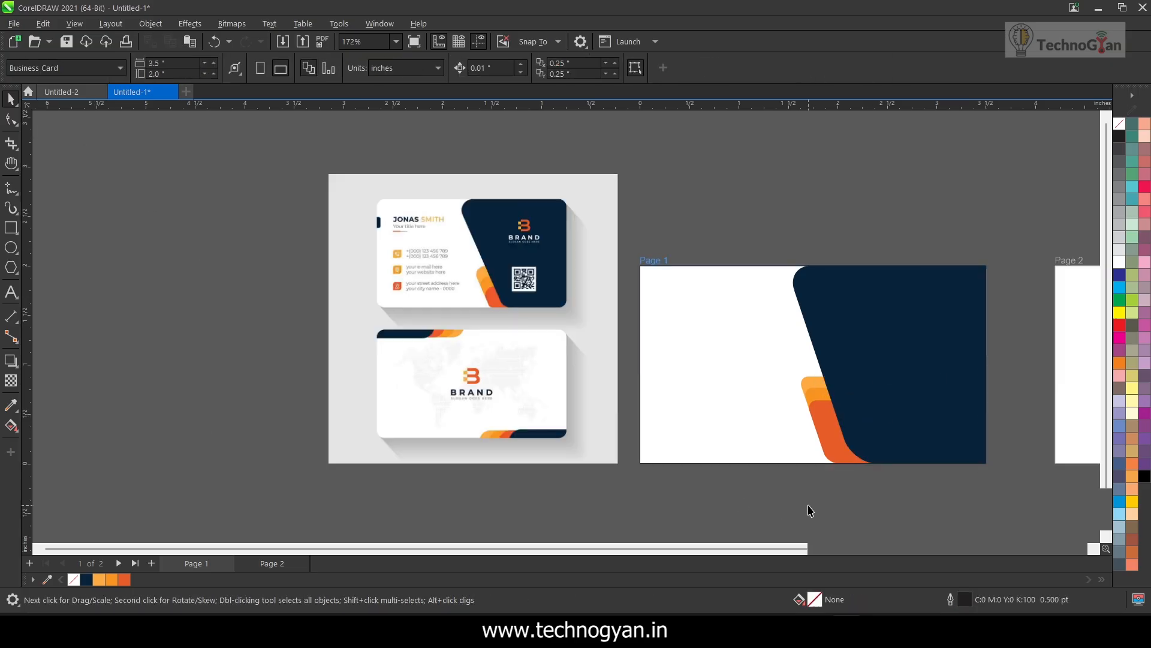
Reopen the card's PowerClip contents and nudge the red-orange stripe down past the card's lower edge
double_click(775, 376)
left_click(830, 428)
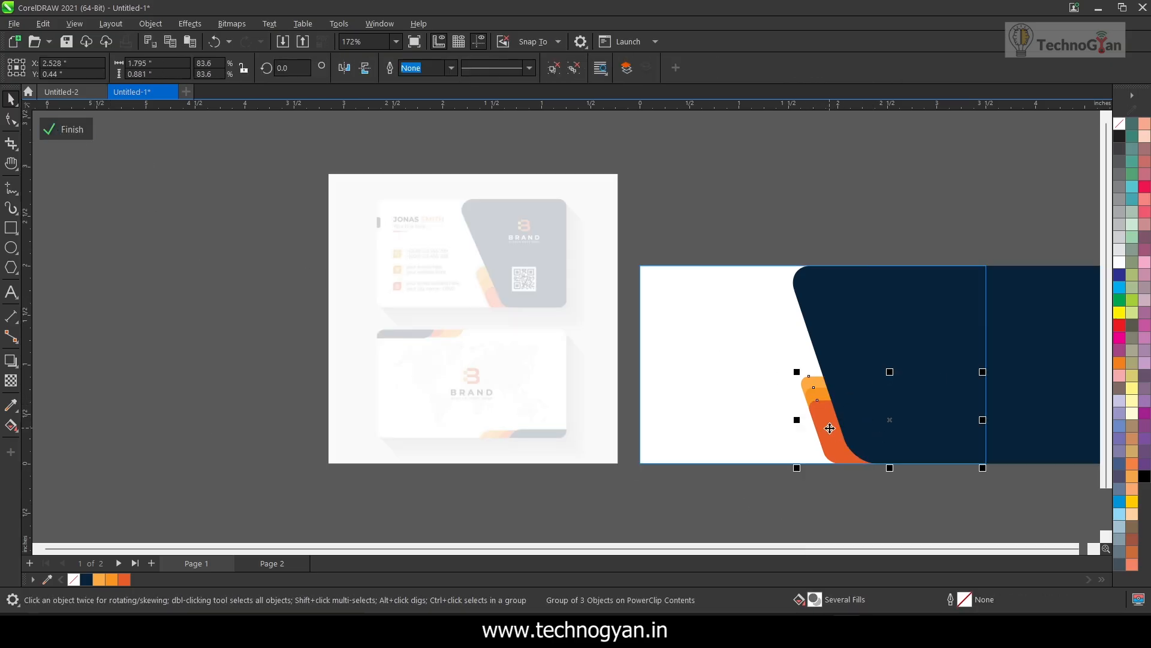
left_click(822, 393, "ctrl")
scroll(823, 393, "up", 2)
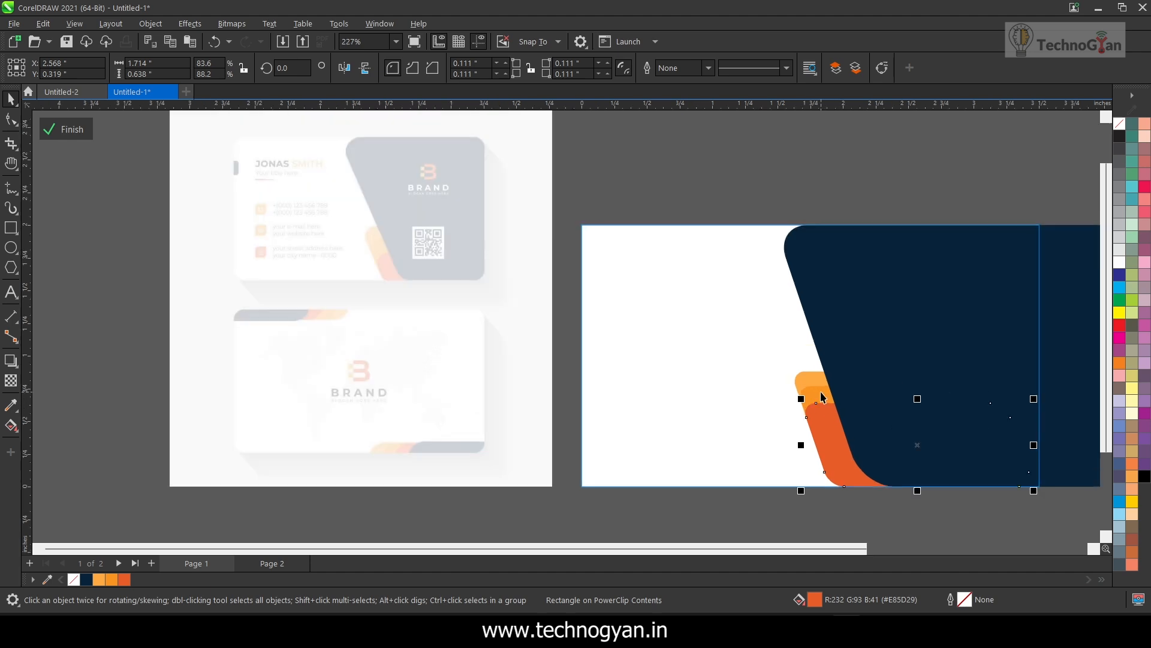
key("Down")
key("Down")
key("Down")
key("Down")
key("Down")
key("Down")
key("Down")
left_click(846, 474)
key("Down")
key("Down")
key("Down")
key("Down")
key("Down")
key("Down")
key("Down")
key("Down")
key("Down")
key("Down")
key("Down")
key("Down")
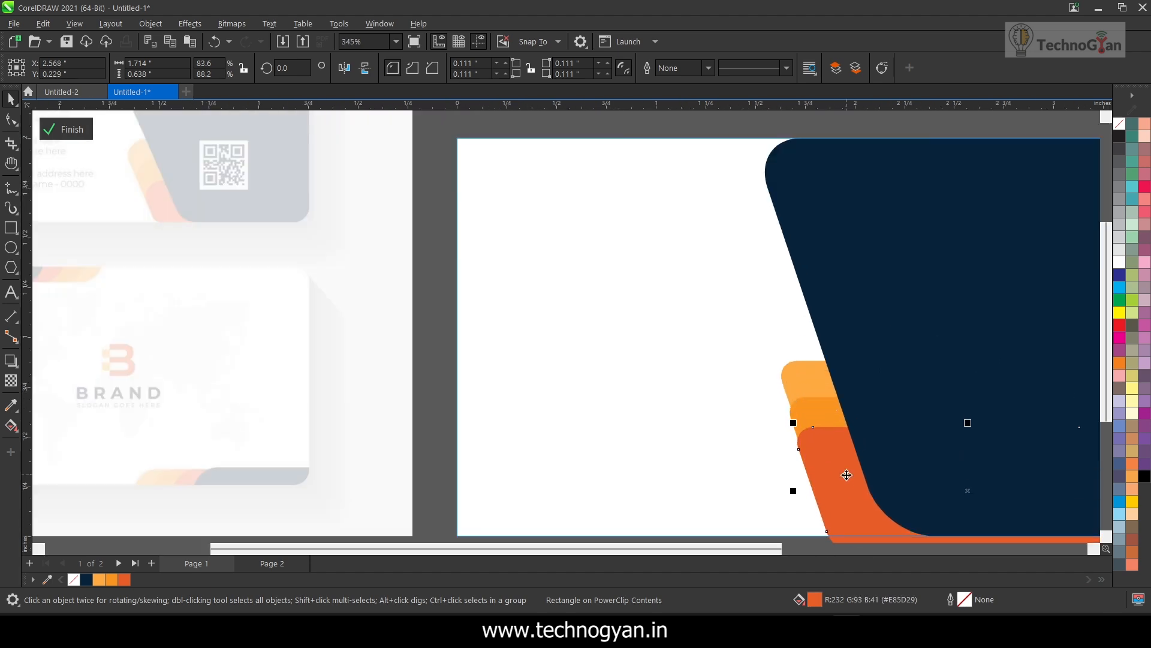
Nudge the red-orange stripe right to follow the slant of the other stripes, and finish editing the PowerClip
left_click(810, 398)
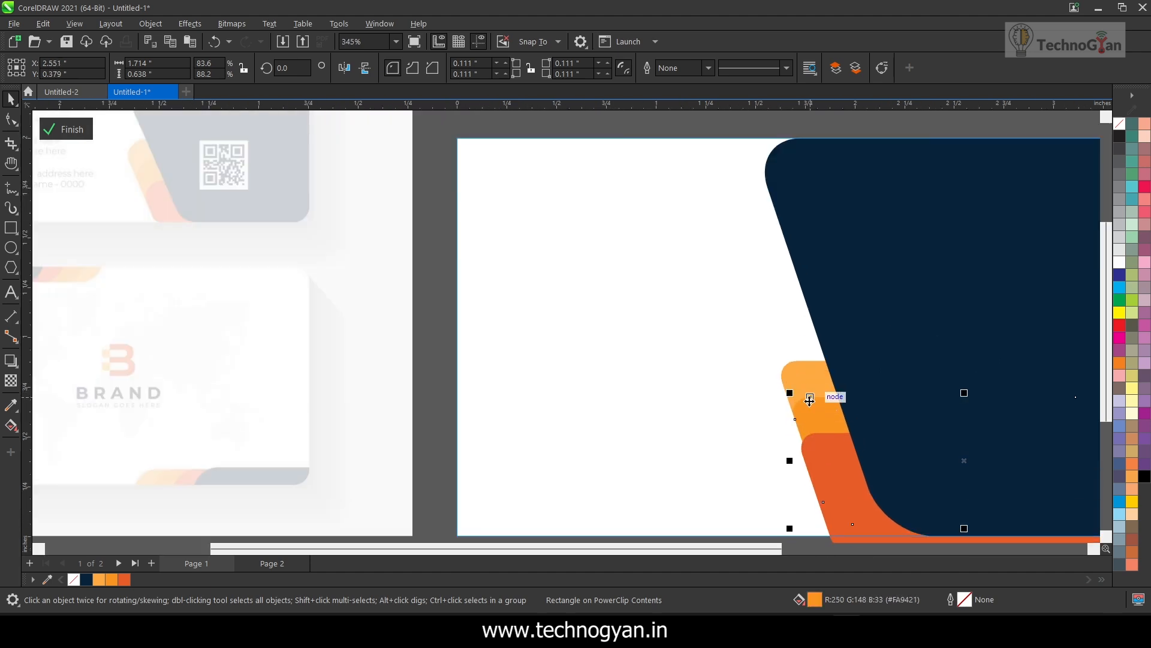
left_click(837, 474)
key("Right")
key("Right")
left_click_drag(715, 314, 1016, 521)
scroll(1022, 522, "down", 3)
left_click_drag(540, 321, 898, 521)
left_click(77, 130)
left_click(573, 487)
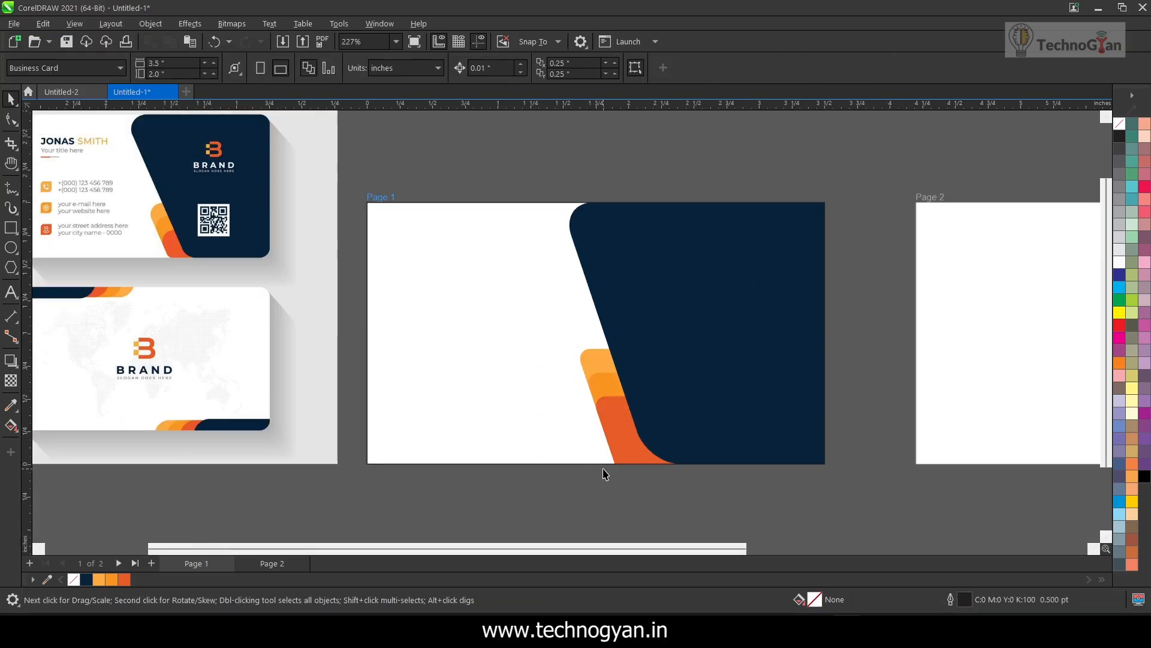
Compress the clipped stripe group to about 0.881 inches high so it ends at the card's lower edge
left_click(519, 357)
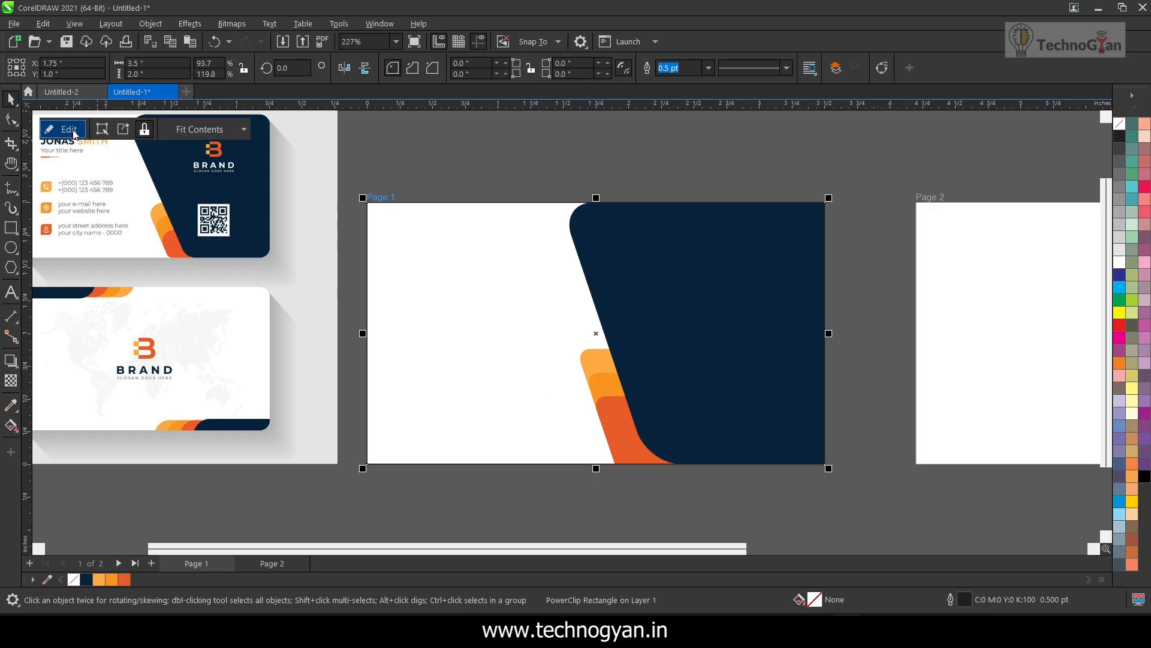
left_click(74, 130)
left_click(630, 447)
left_click_drag(700, 484, 700, 468)
left_click(65, 129)
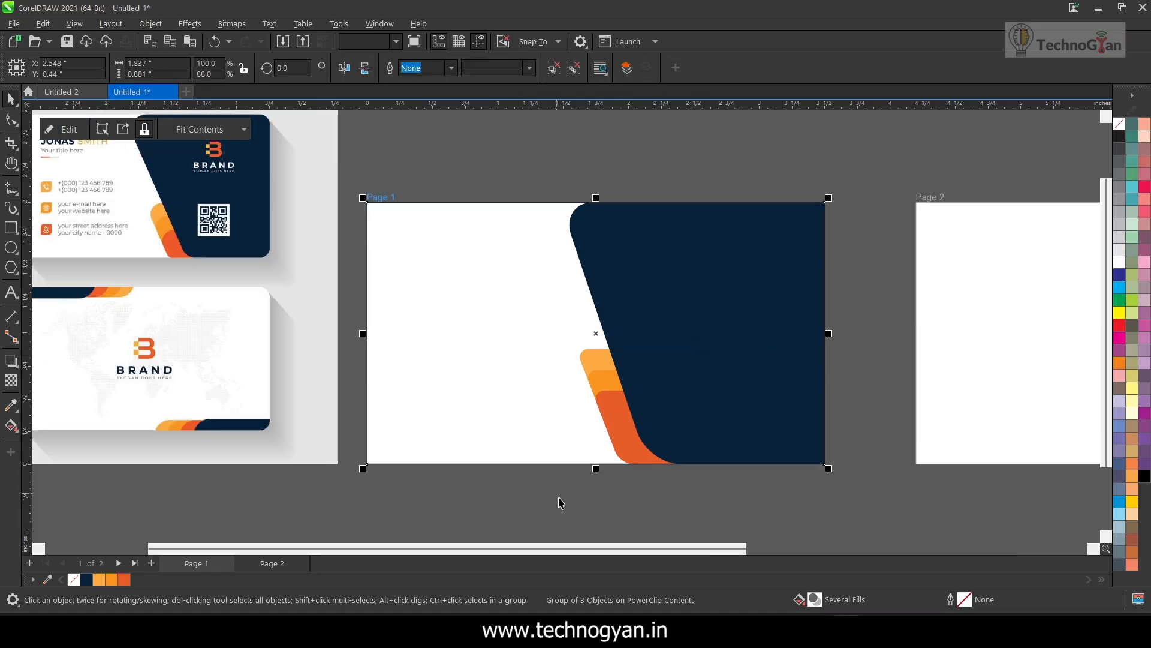
Reopen the PowerClip contents and nudge the stripe group down and slightly right, partly below the card's lower edge
left_click(178, 251)
left_click(615, 392)
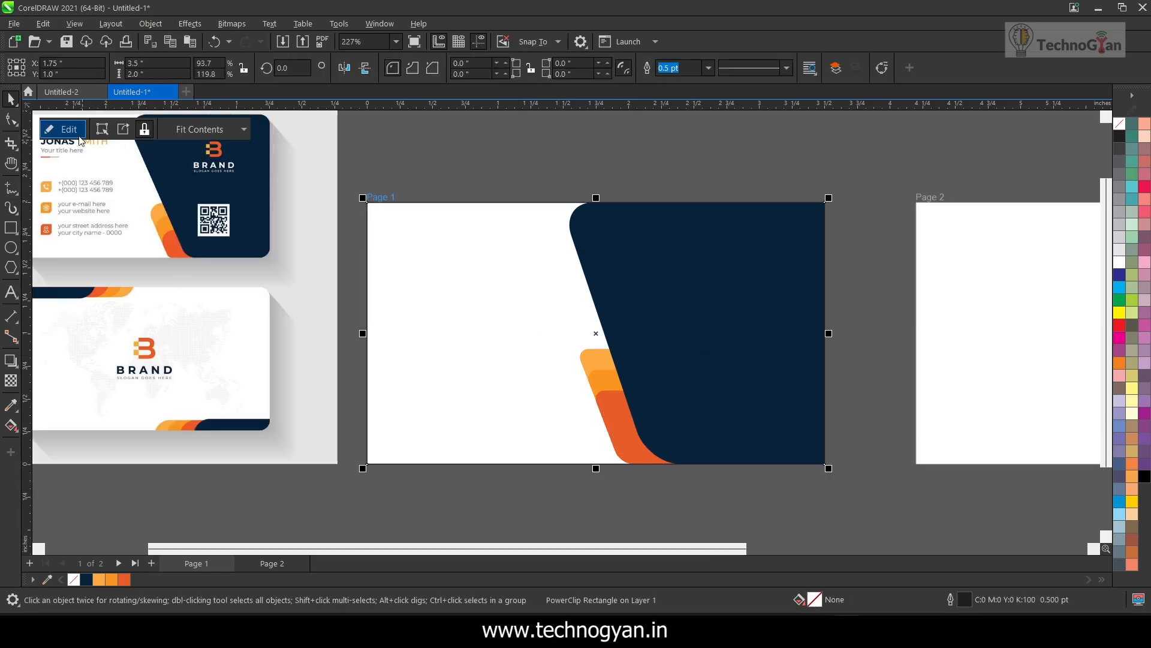
left_click(77, 129)
left_click(604, 403)
key("Down")
key("Down")
key("Down")
key("Down")
key("Down")
key("Down")
key("Down")
key("Down")
key("Down")
key("Down")
key("Down")
key("Down")
key("Down")
key("Down")
key("Down")
key("Down")
key("Down")
key("Down")
key("Down")
key("Down")
key("Right")
key("Right")
key("Right")
key("Right")
key("Right")
key("Right")
key("Right")
key("Right")
key("Right")
key("Right")
key("Right")
key("Right")
key("Right")
key("Right")
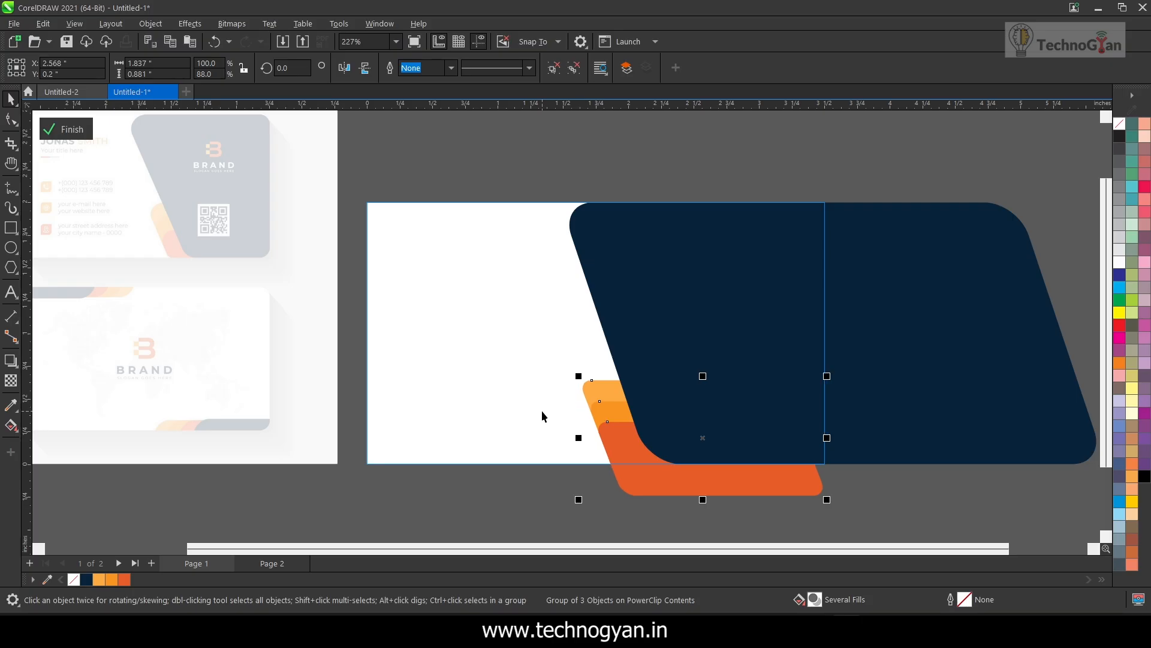
Shift the orange stripes farther right behind the navy panel's slanted edge and finish editing the PowerClip
left_click_drag(719, 500, 714, 473)
key("ctrl+z")
left_click(574, 68)
left_click(661, 491)
left_click(676, 448)
double_click(654, 454)
left_click(66, 129)
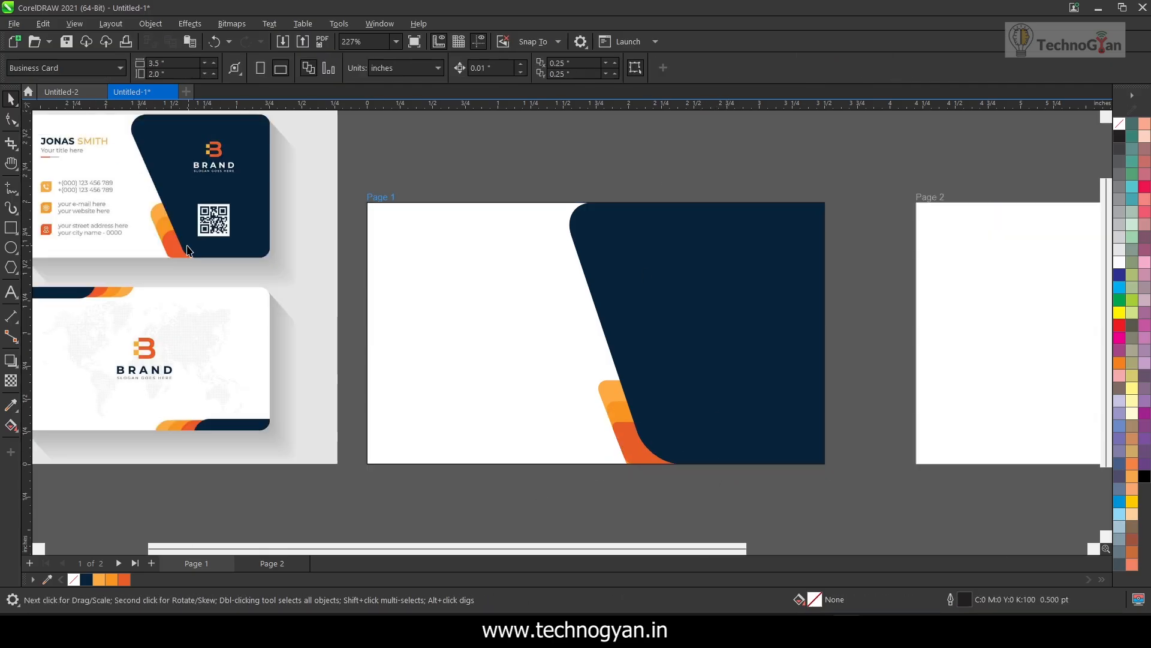
Add the cardholder's full name as text on page 1 and convert it to uppercase
scroll(218, 283, "down", 2)
scroll(147, 245, "up", 5)
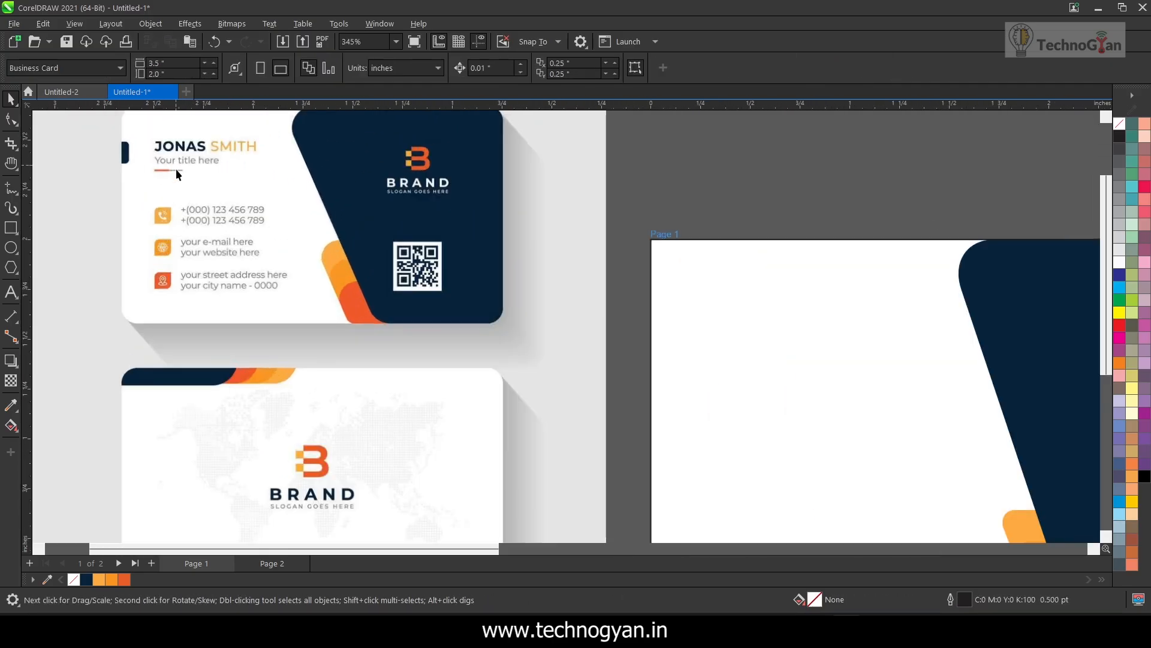
scroll(175, 168, "down", 4)
key("F8")
left_click(492, 286)
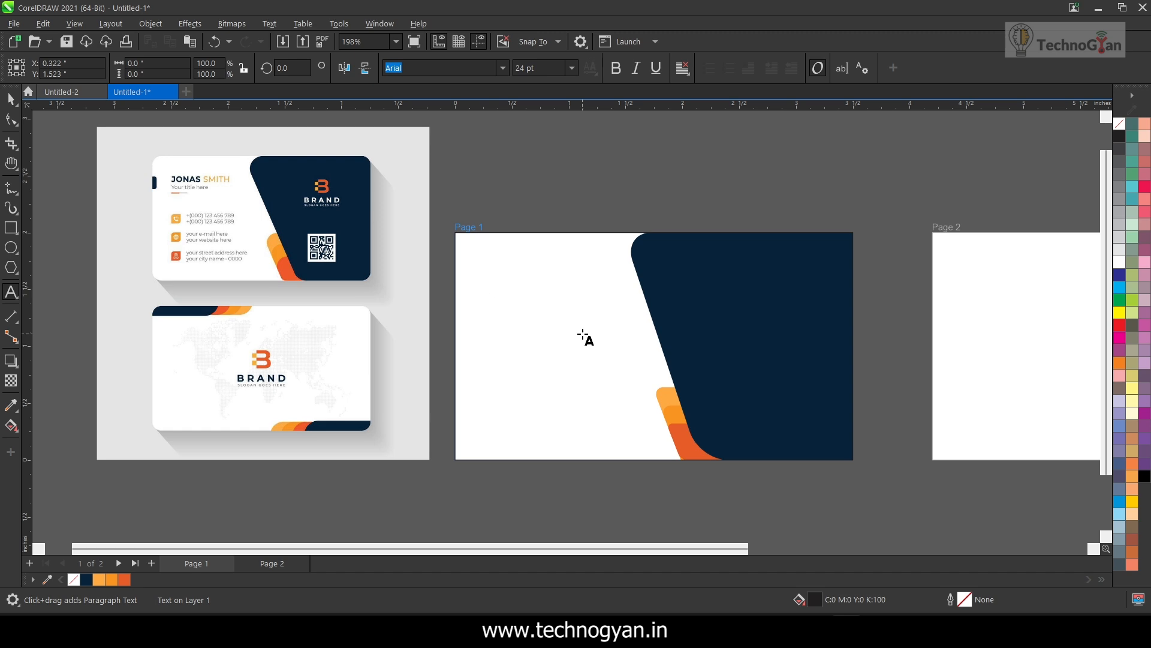
key("ctrl+a")
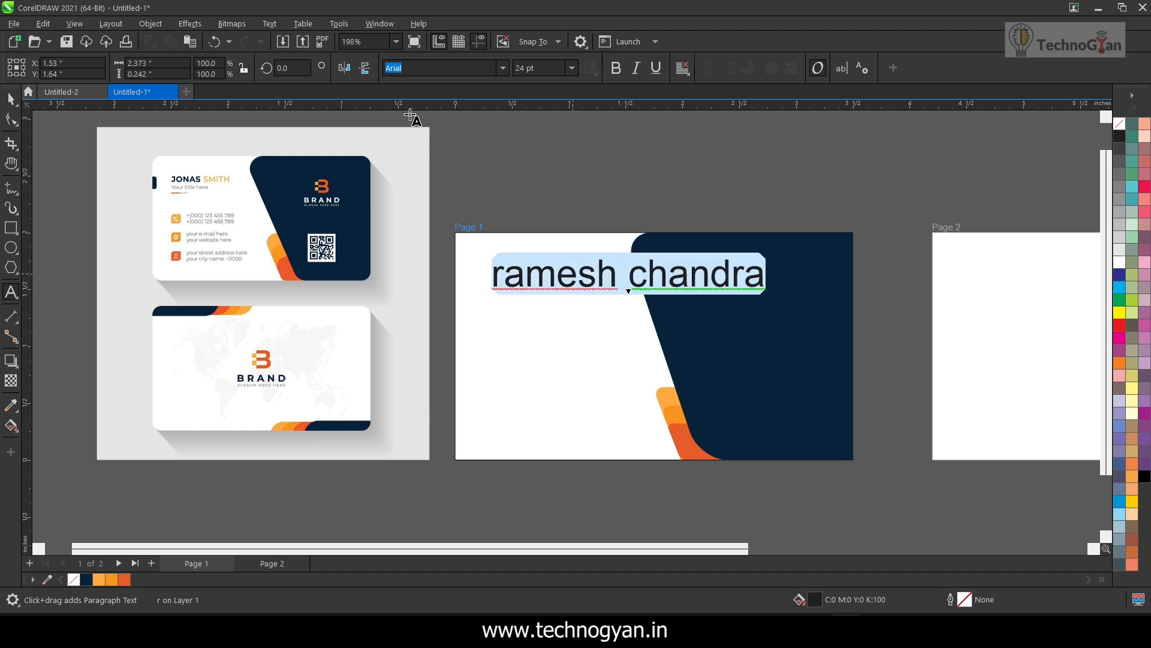
right_click(582, 267)
mouse_move(684, 325)
left_click(770, 355)
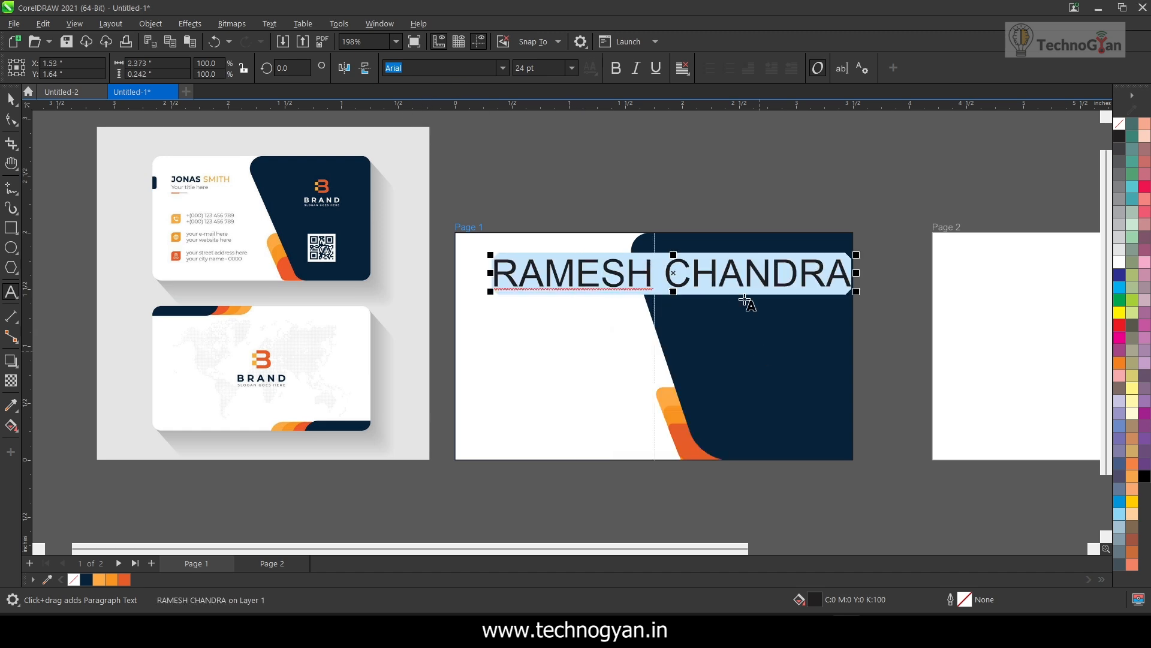
Scale the name down to about 7.8 pt, make it bold, and place it in the upper part of the card's white area
left_click(673, 278)
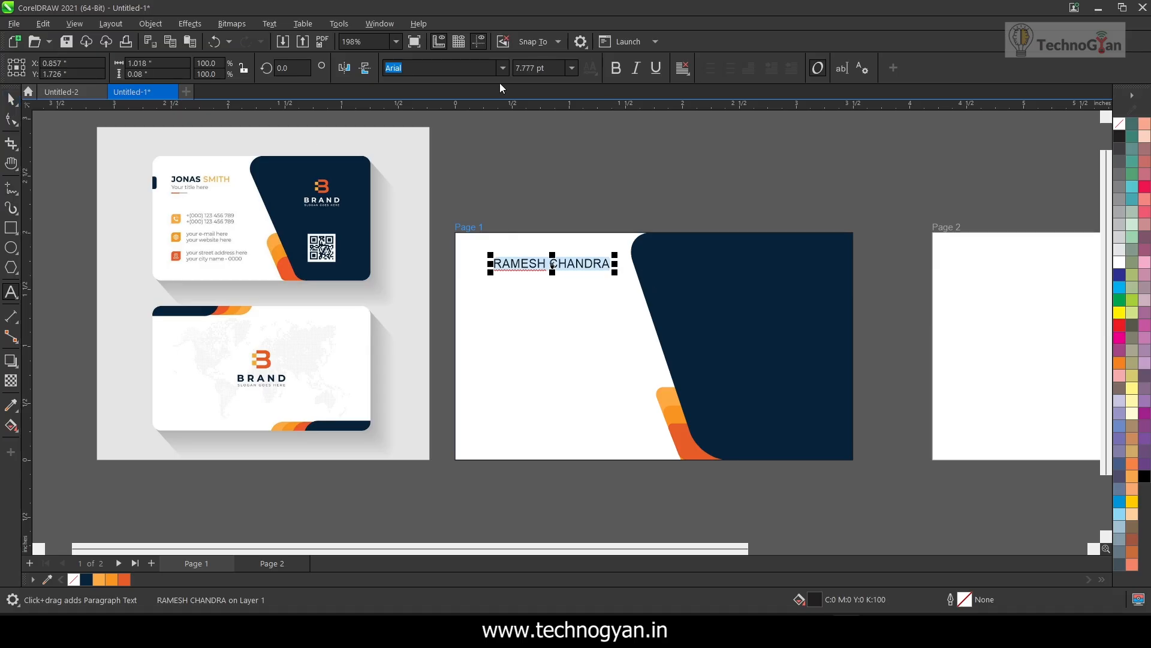
left_click(617, 69)
left_click(11, 100)
left_click_drag(537, 267, 522, 271)
left_click(554, 225)
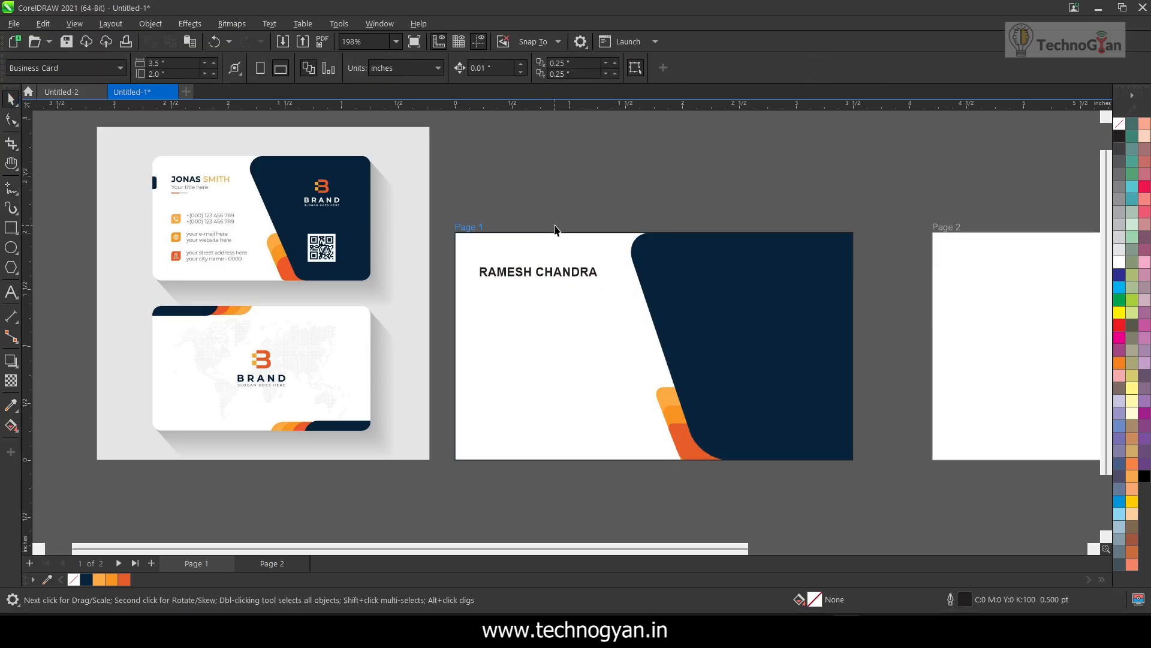
Colour only the surname in the name text with the light orange used for the top stripe
left_click(578, 276)
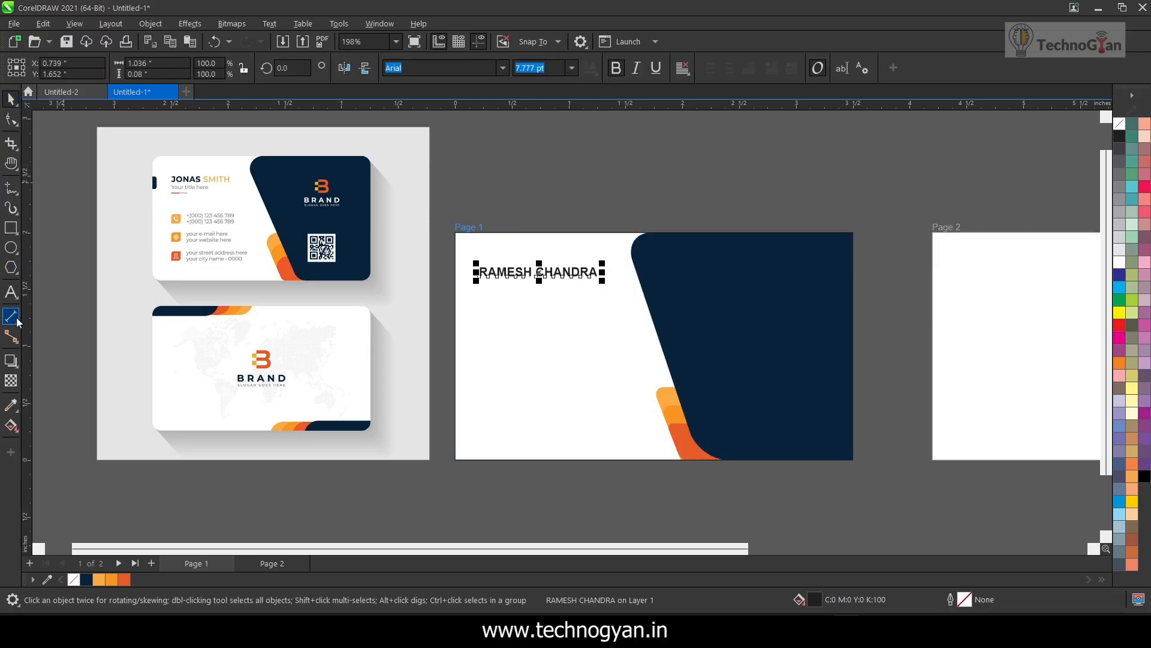
left_click(11, 294)
double_click(597, 273)
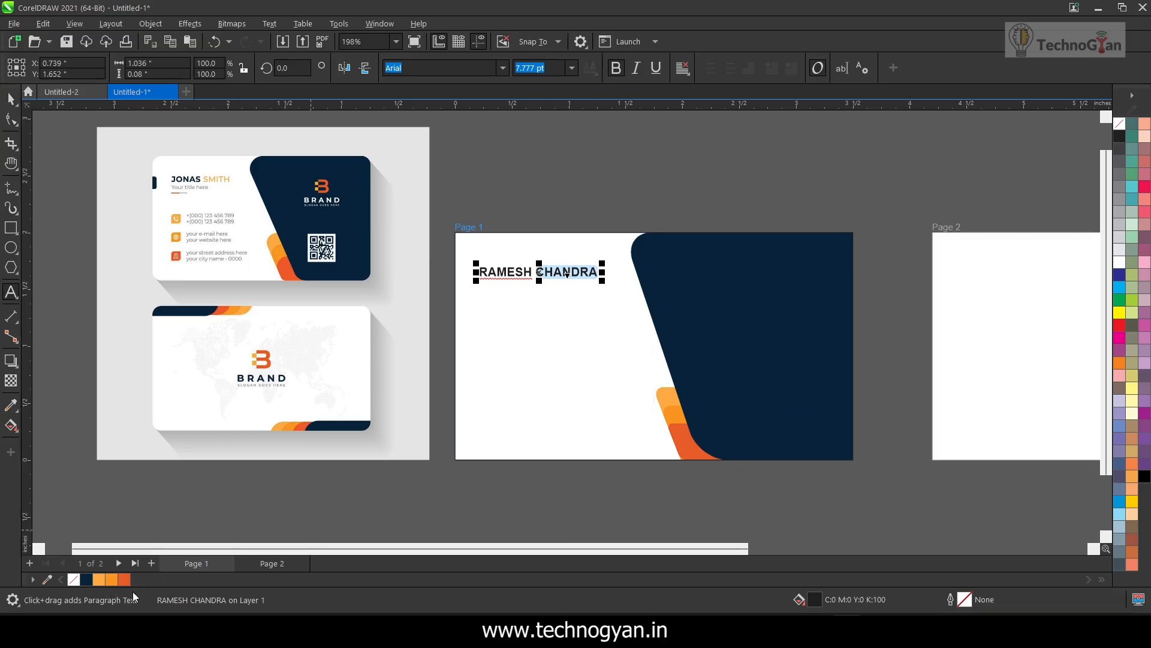
left_click(99, 579)
left_click(11, 99)
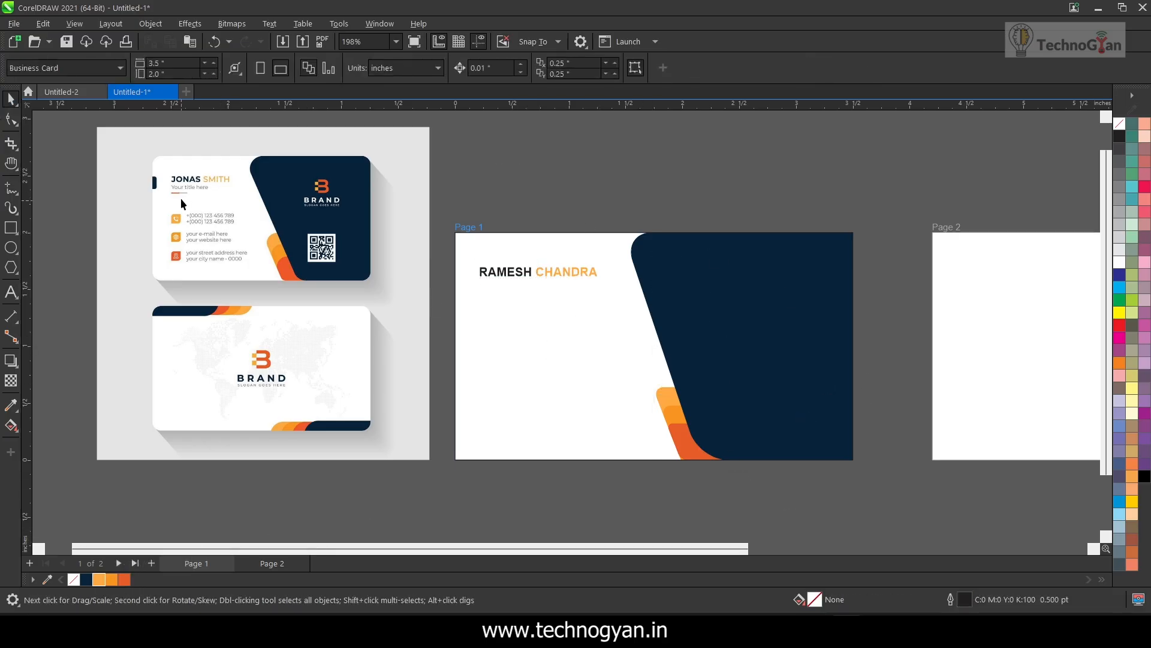
Add the job title text "Digital Marketer" below the name
left_click(10, 292)
left_click(502, 327)
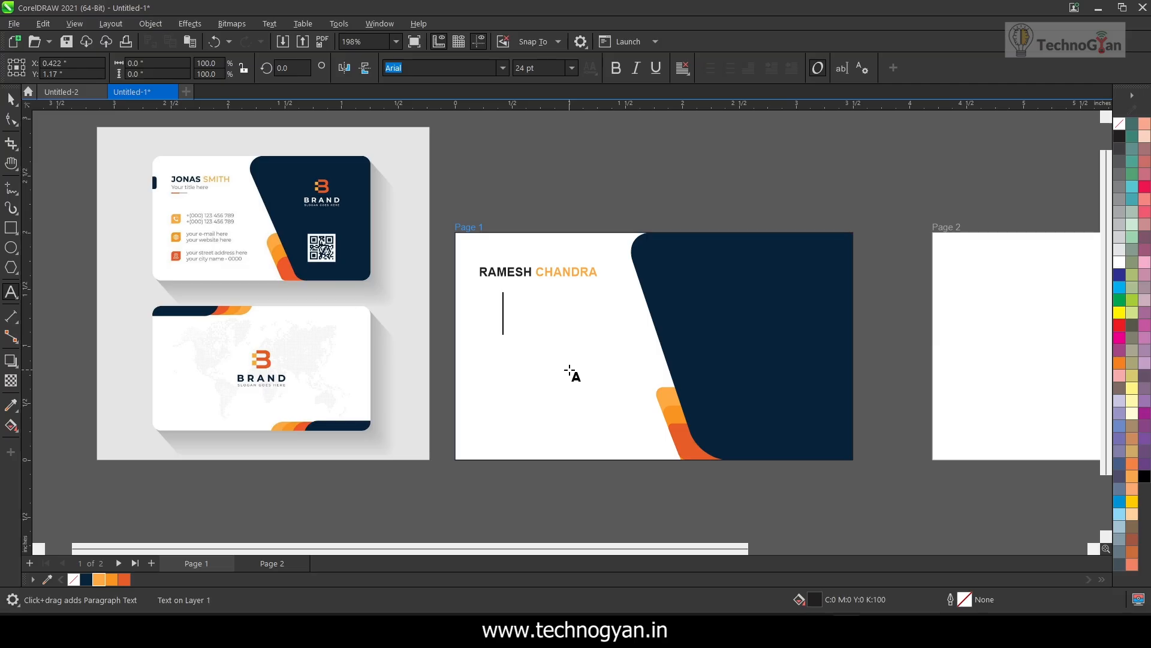
type("Digital Marketer")
key("ctrl+a")
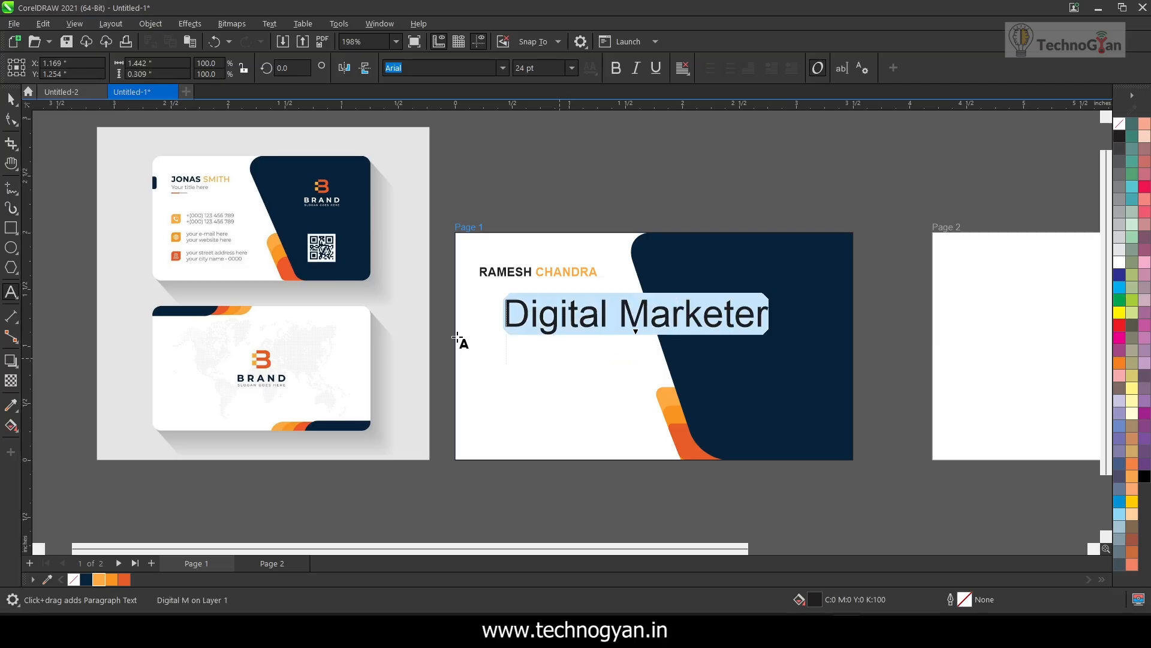
Scale the job title down to about 6.25 pt and place it under the name, flush with its left edge
left_click_drag(773, 339, 702, 317)
key("ctrl+space")
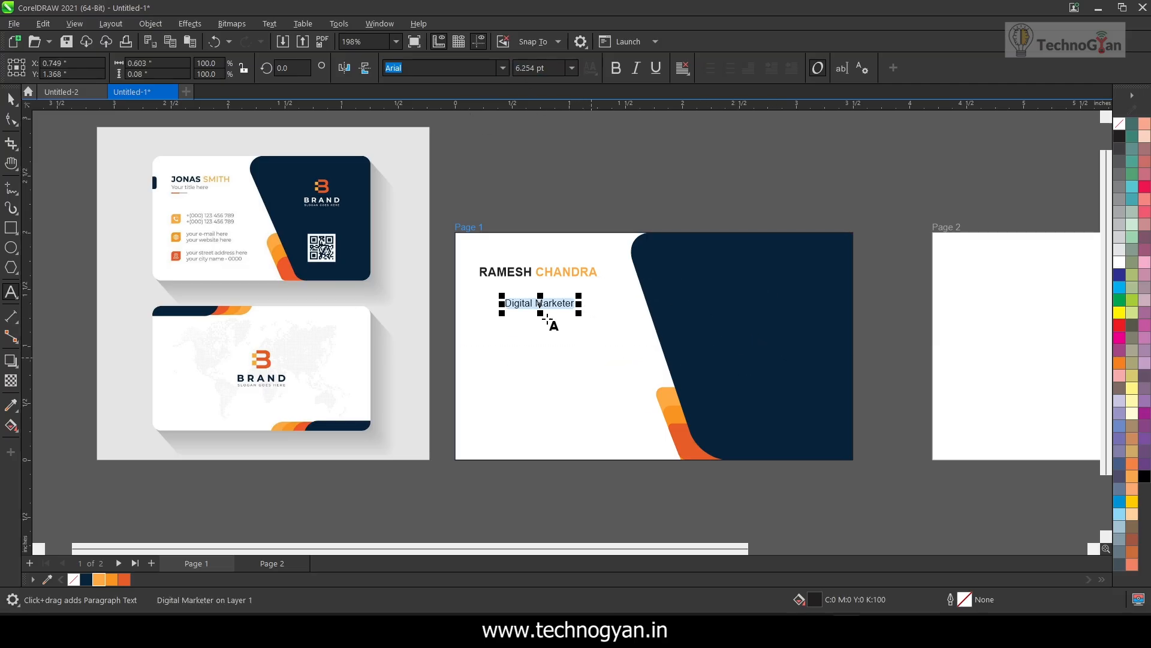
left_click_drag(517, 309, 492, 285)
scroll(509, 299, "up", 3)
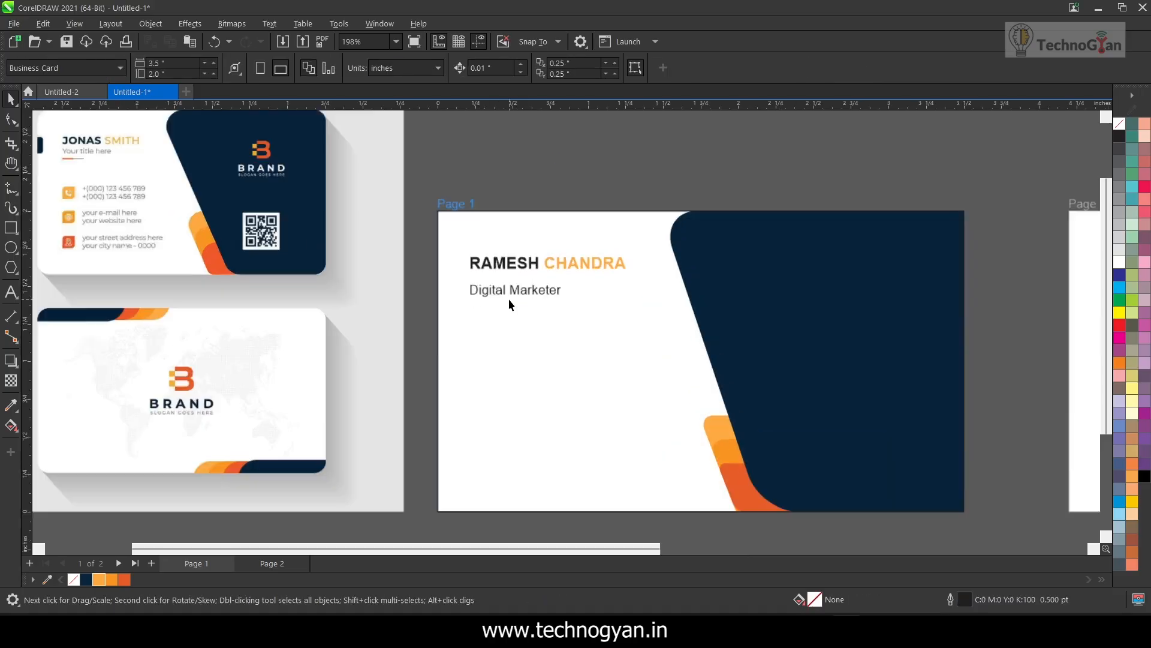
Draw a temporary rectangle about 3.35 × 1.84 inches just inside the front card's edges and delete it
scroll(561, 286, "down", 4)
key("Escape")
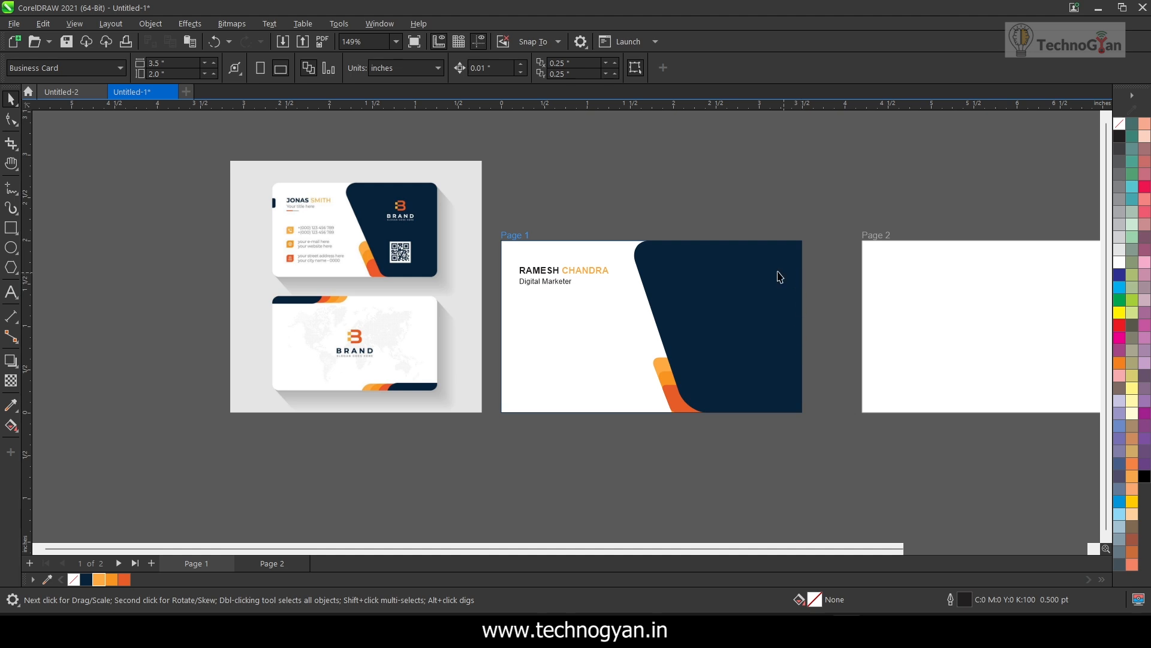
left_click_drag(507, 247, 798, 406)
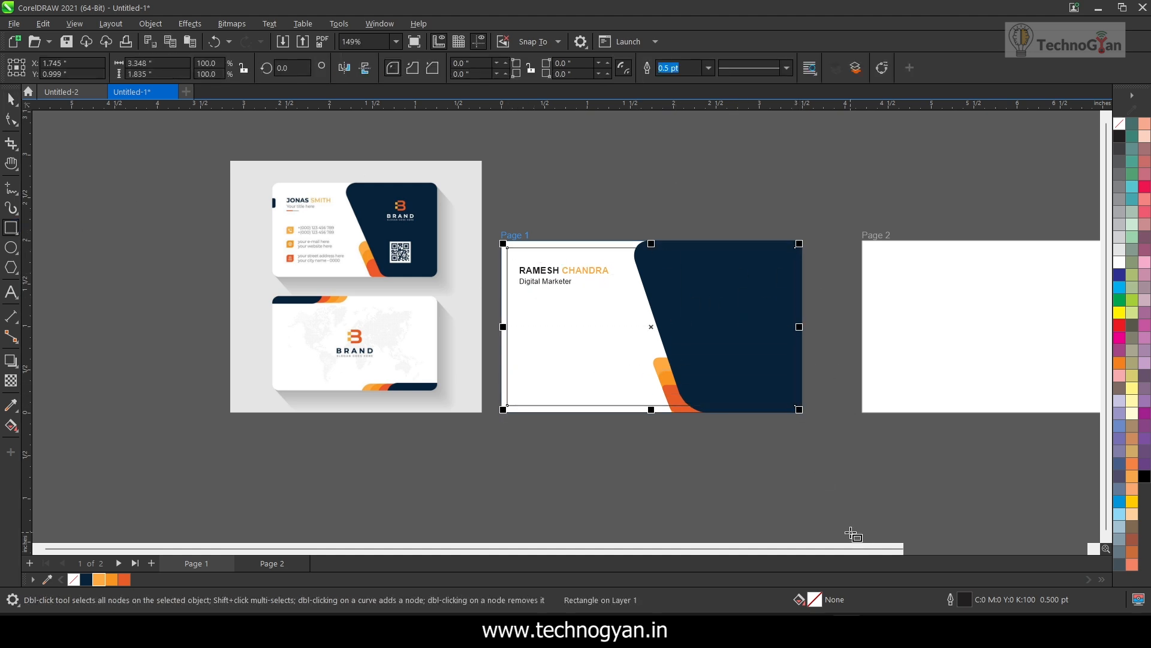
key("Delete")
Enlarge the name and job title together to about 1.19 inches wide and move them nearer the card's upper-left corner
left_click(12, 101)
left_click(546, 282)
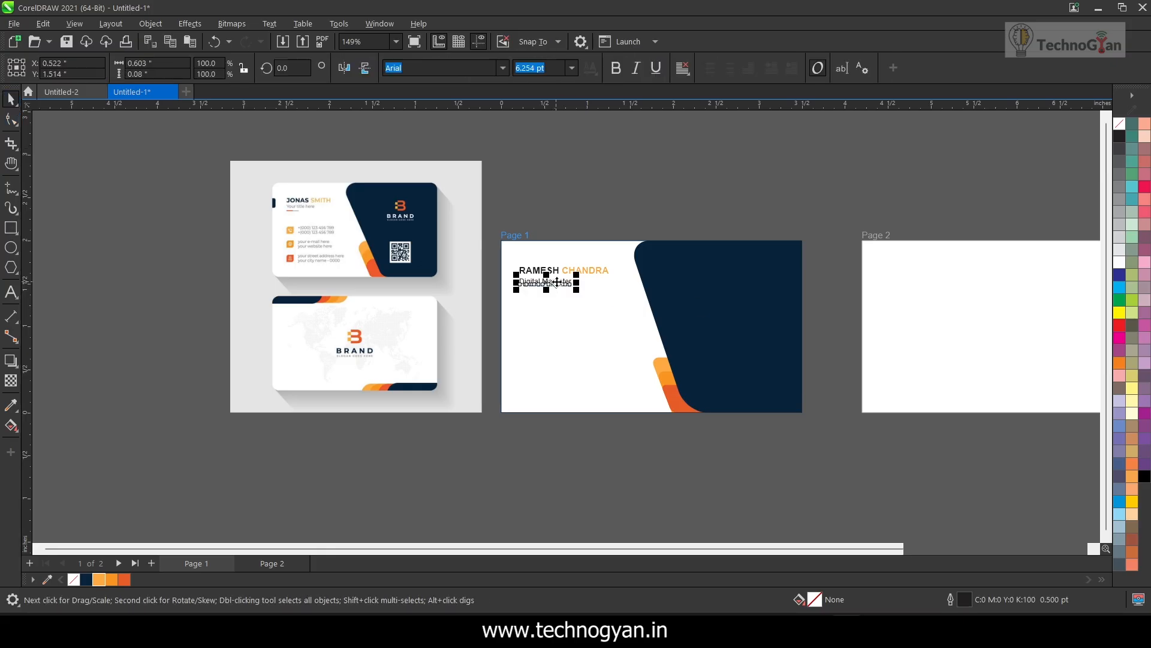
left_click(556, 271, "shift")
left_click_drag(613, 289, 626, 299)
left_click_drag(552, 272, 546, 265)
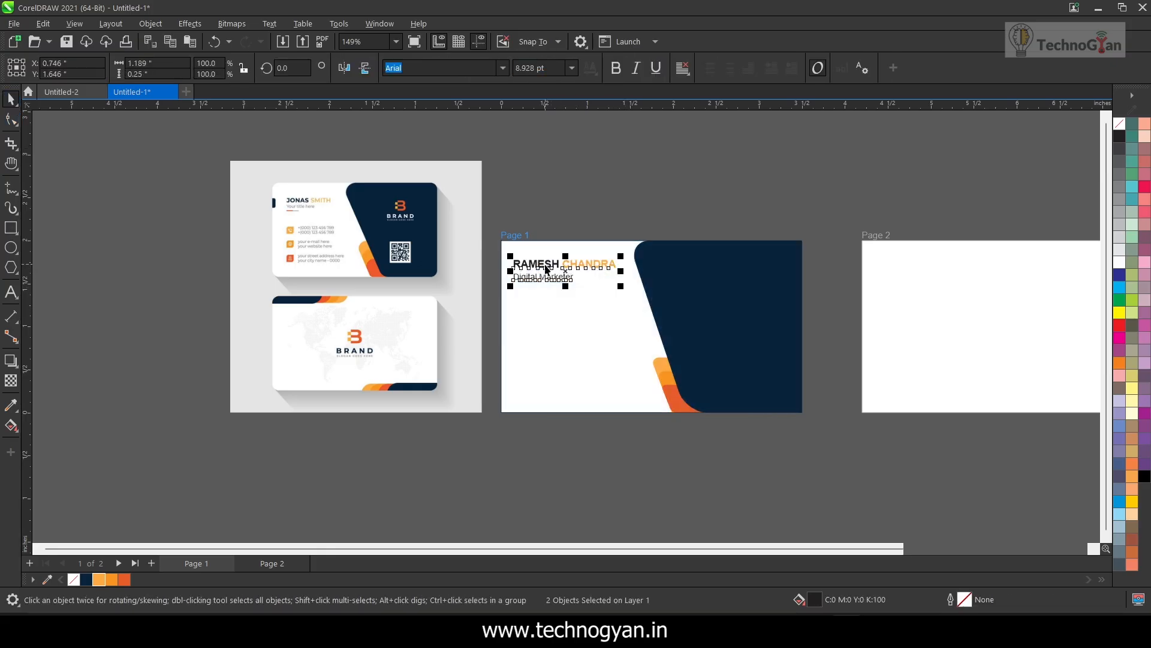
left_click(546, 282)
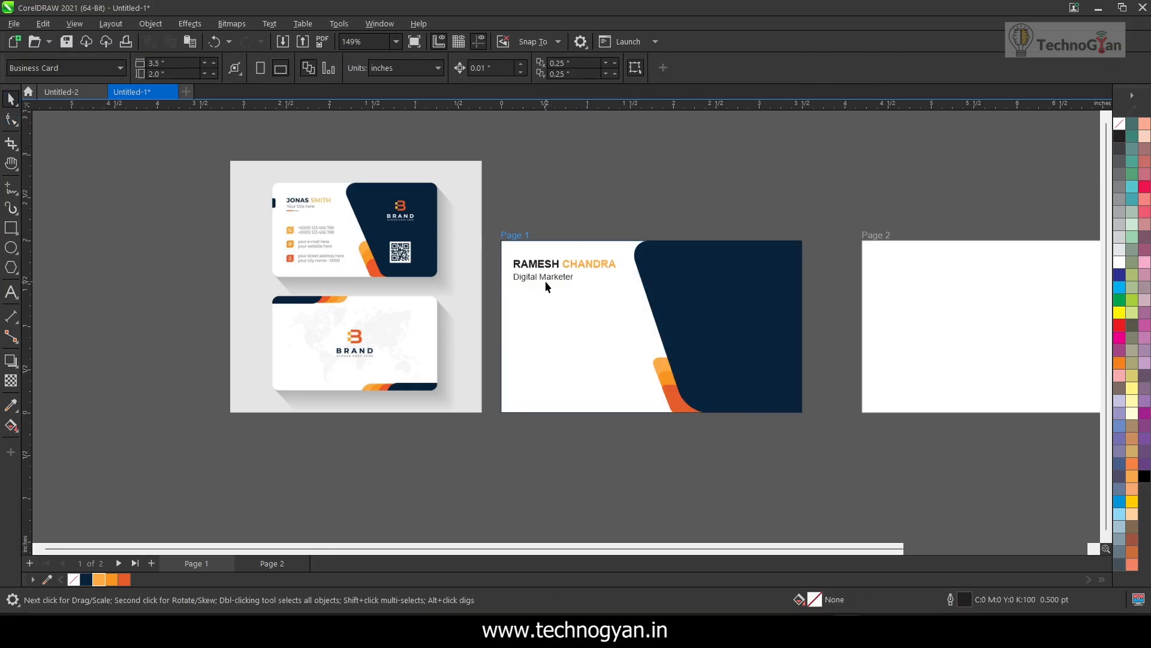
Draw a horizontal line about 0.99 inch long below the job title, 1.5 pt thick and coloured orange R250 G148 B33
left_click(10, 189)
left_click(514, 307)
left_click(600, 308)
left_click(451, 68)
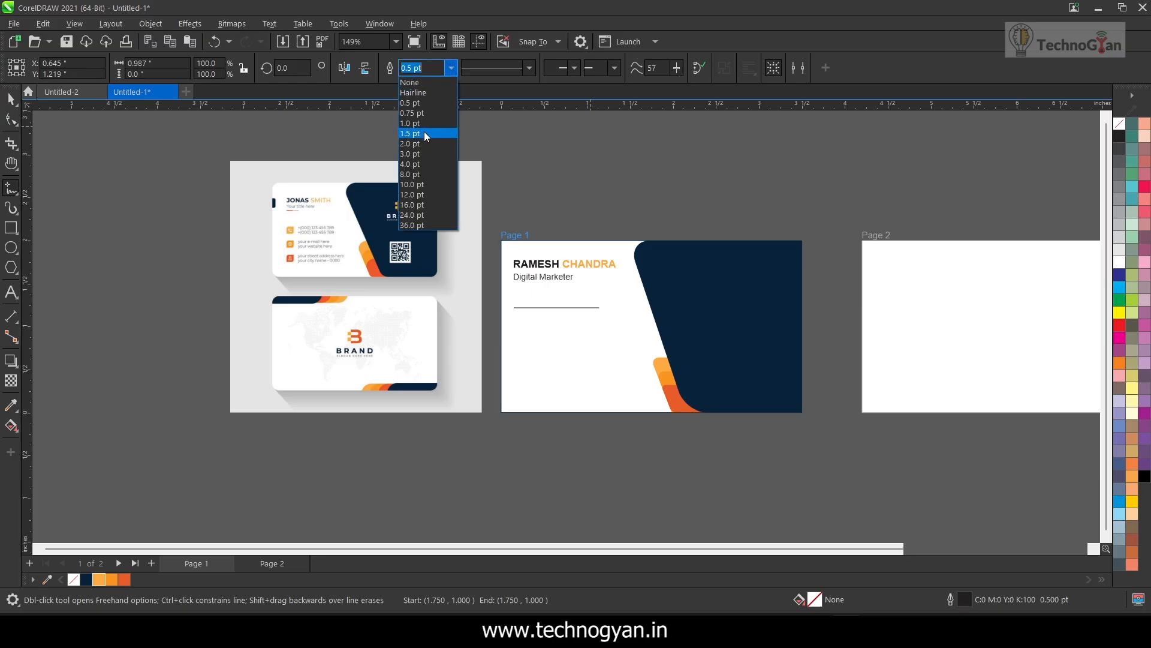
left_click(424, 132)
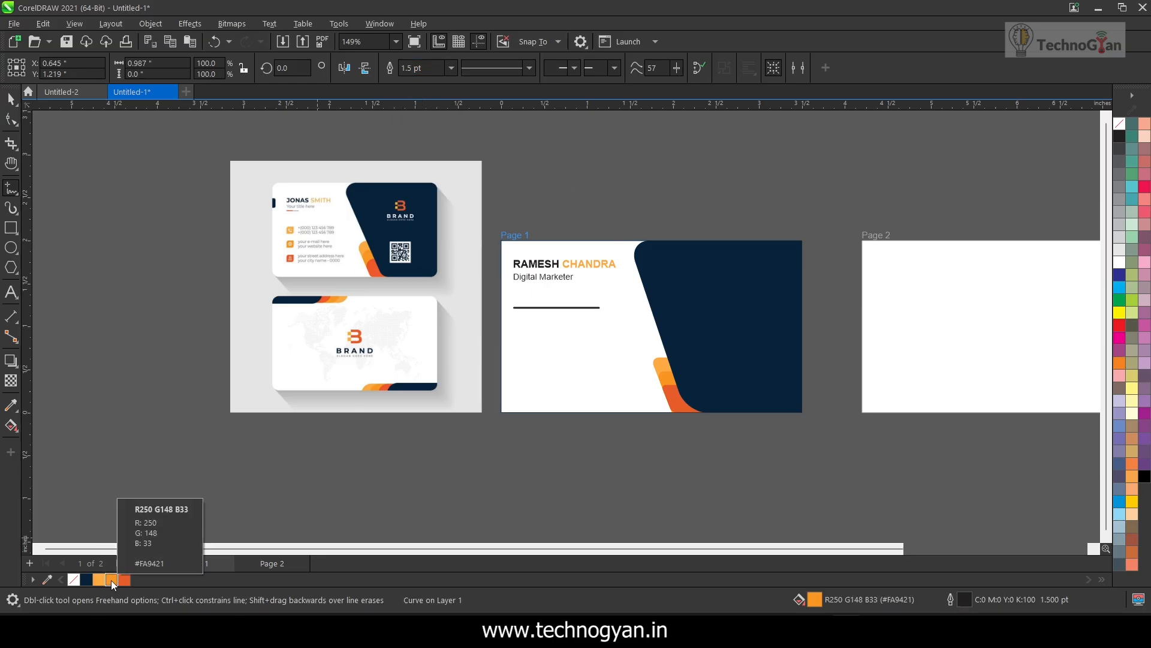
right_click(111, 581)
left_click(157, 406)
Shorten the orange line to about 0.375 inch, place it directly under the job title, and set its thickness to 1.0 pt
scroll(548, 316, "up", 4)
left_click(9, 99)
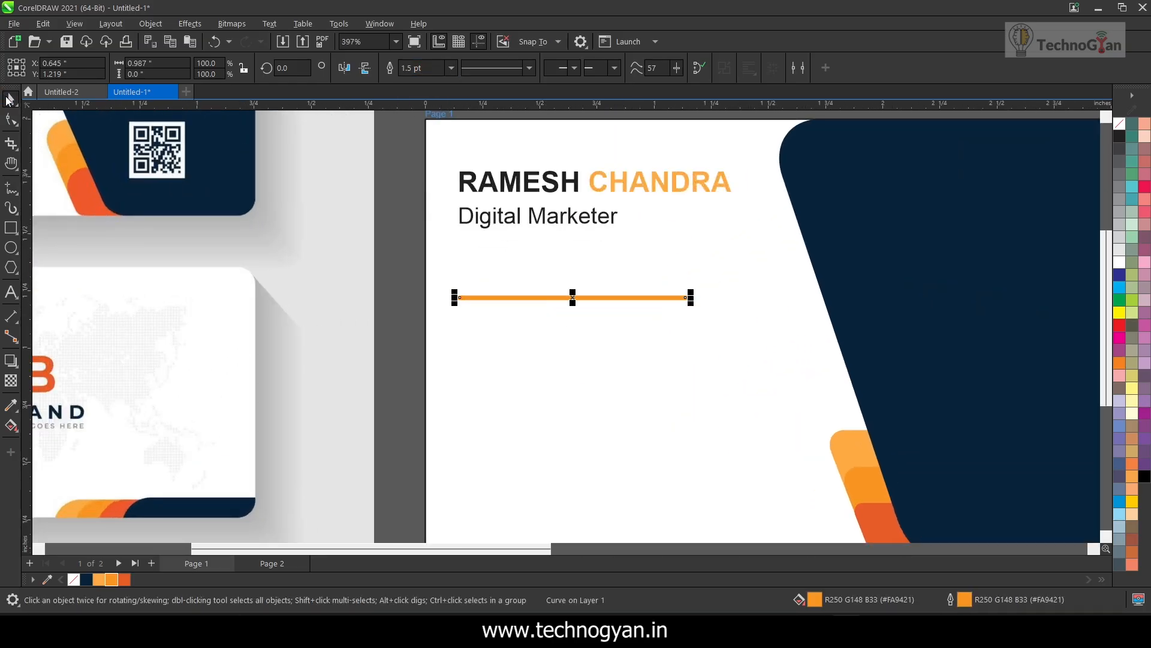
left_click_drag(557, 300, 548, 298)
left_click_drag(525, 297, 529, 238)
left_click(517, 263)
left_click(511, 241)
left_click(452, 68)
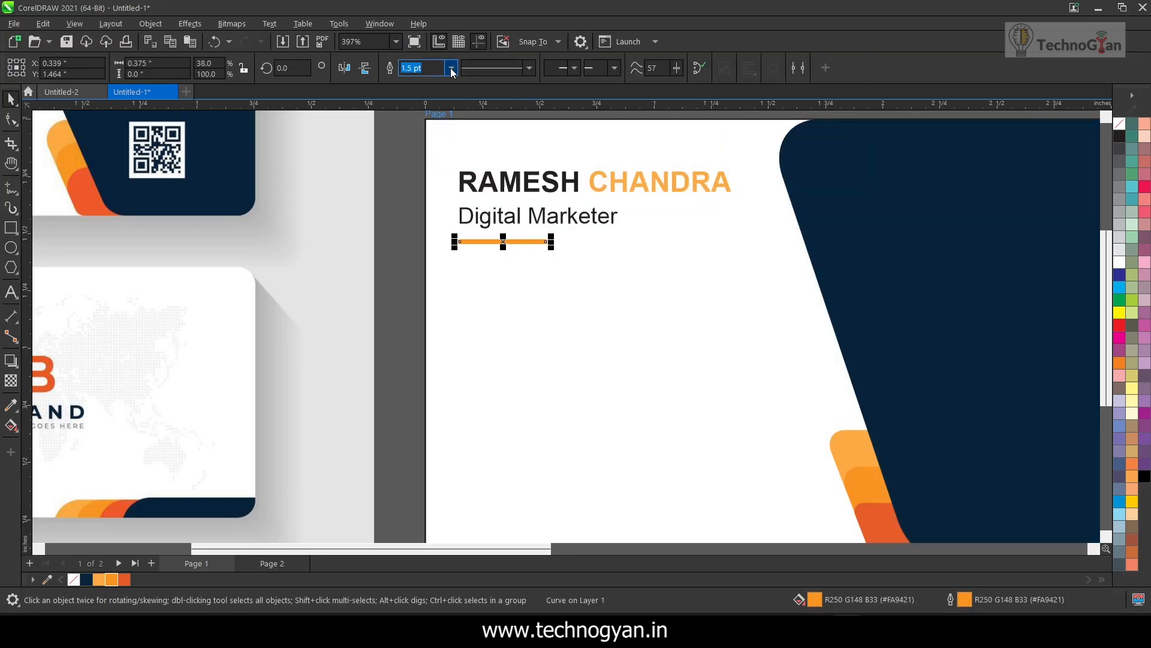
left_click(431, 125)
Remove the outline from the PowerClip rectangle that forms the front card's background
left_click(509, 281)
scroll(509, 282, "down", 2)
scroll(166, 251, "up", 2)
scroll(66, 215, "up", 2)
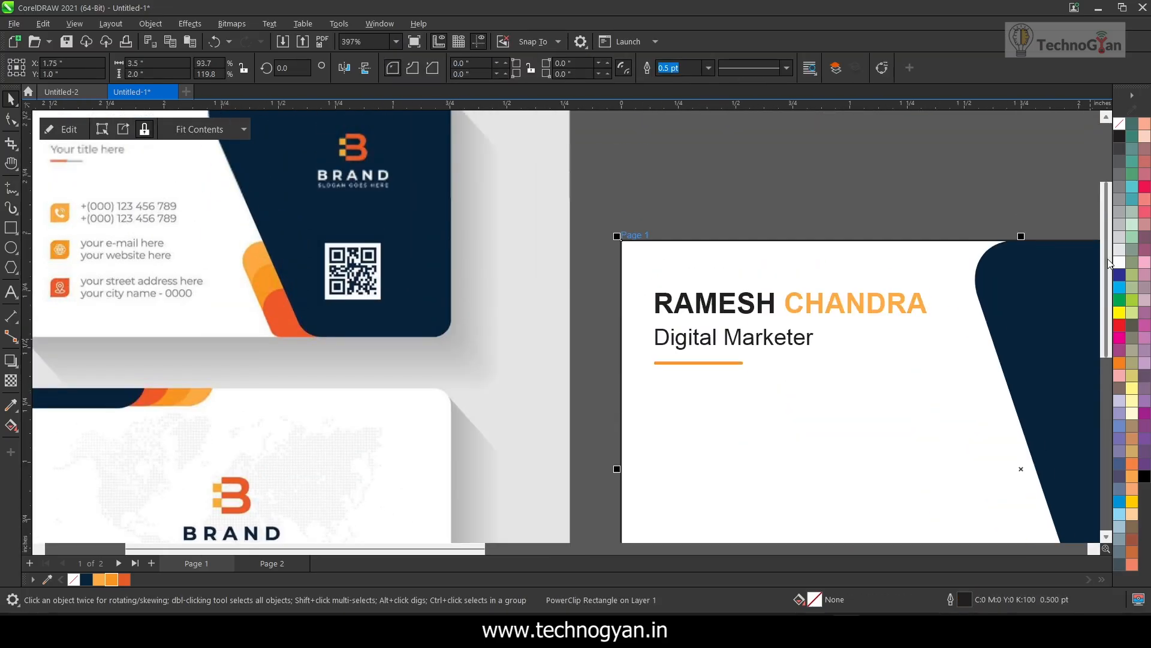
scroll(783, 407, "down", 3)
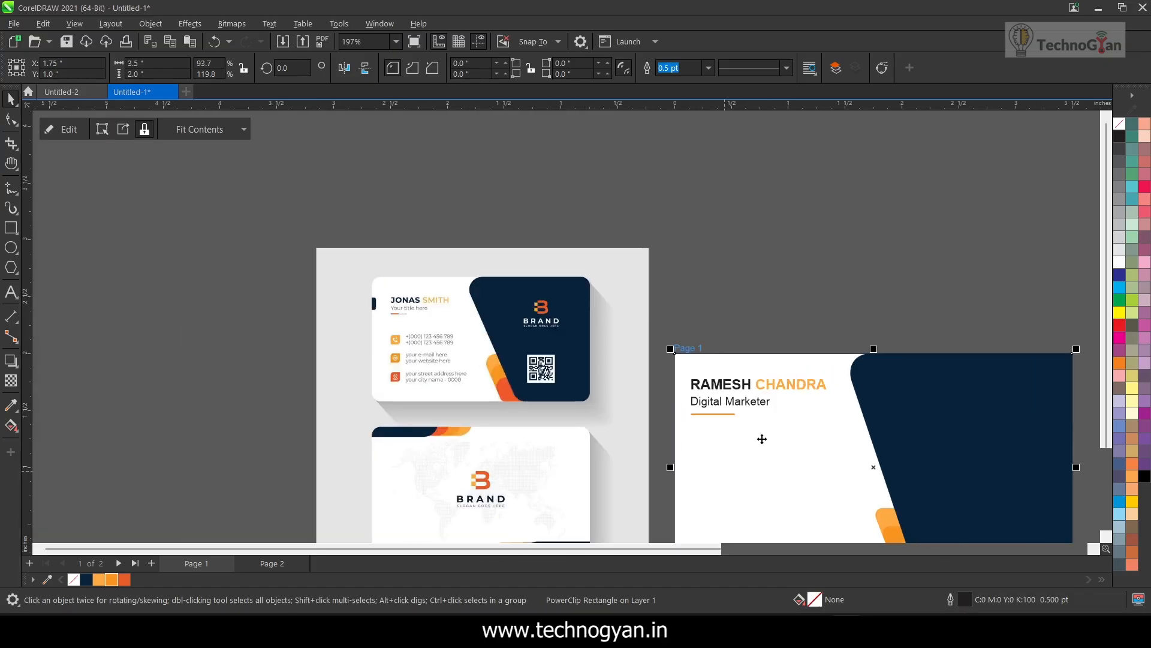
right_click(1122, 122)
left_click(908, 227)
left_click(728, 548)
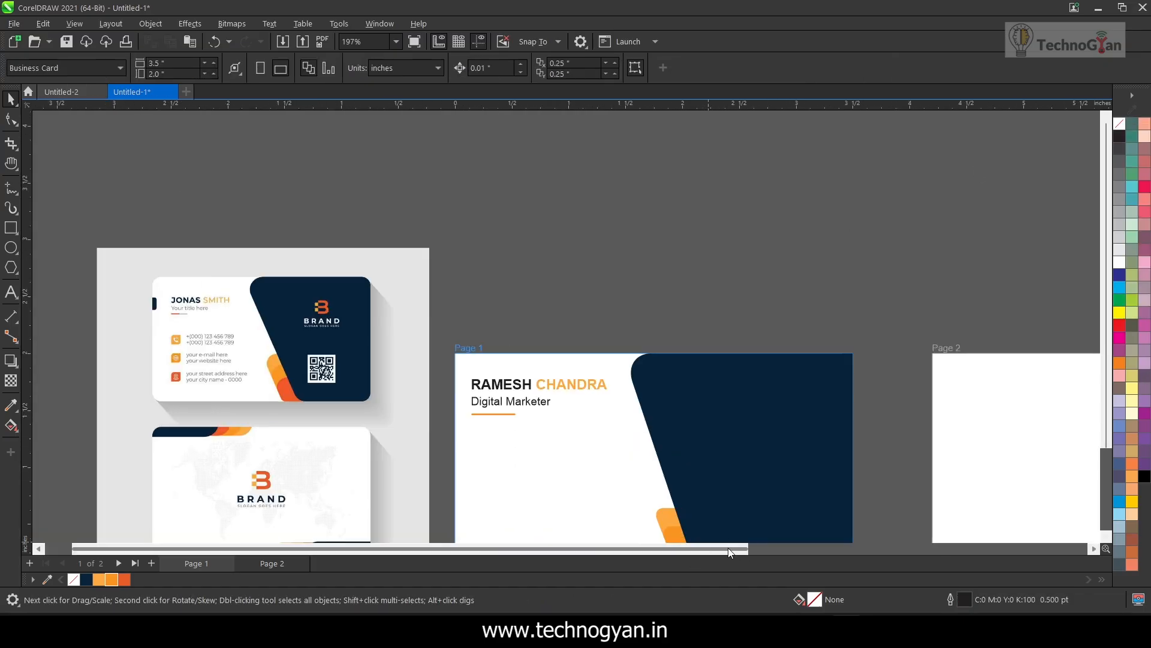
Trace the pasted black phone icon bitmap into vectors using an Outline trace with the Detailed logo image type
scroll(186, 352, "up", 3)
scroll(182, 394, "down", 3)
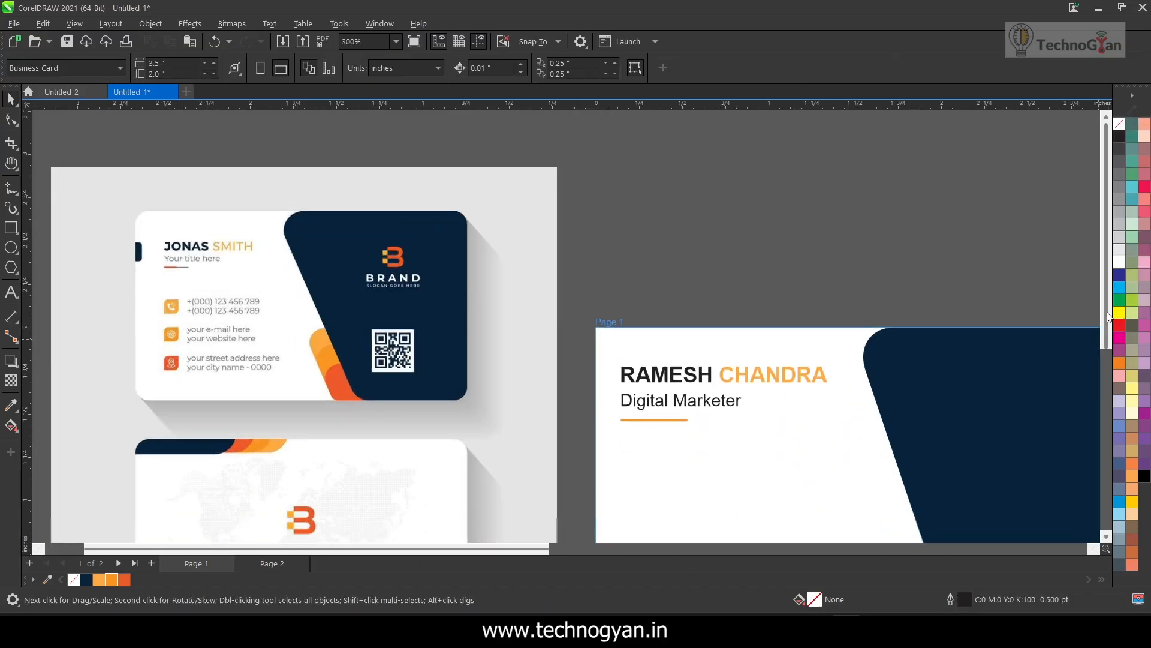
scroll(742, 318, "down", 2)
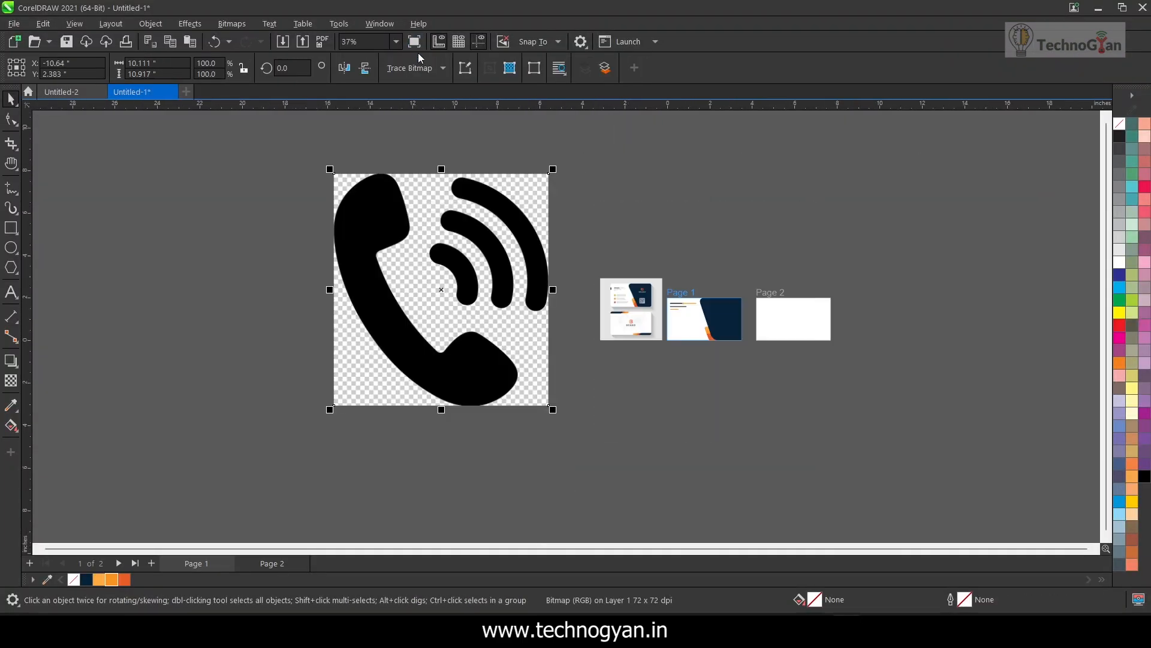
left_click(414, 68)
mouse_move(444, 118)
left_click(566, 158)
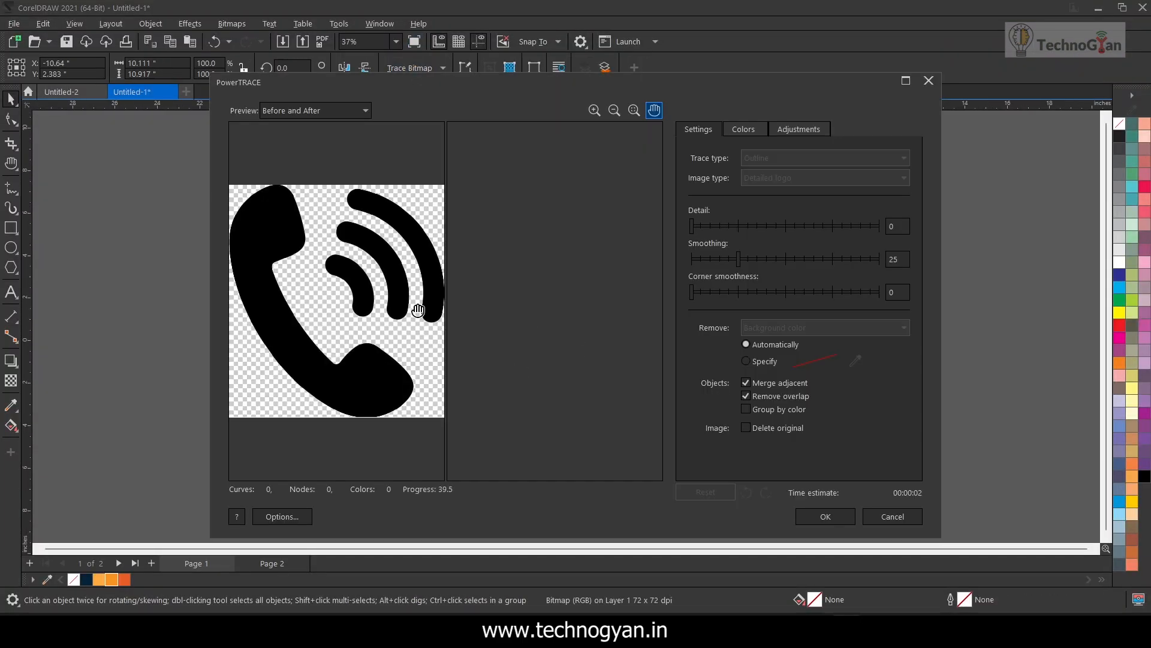
left_click(825, 517)
Move the traced phone icon aside and delete the source bitmap
mouse_move(455, 365)
left_mouse_down()
mouse_move(171, 340)
mouse_move(397, 344)
left_mouse_up()
left_click(364, 295)
key("Delete")
scroll(345, 300, "up", 1)
scroll(345, 301, "down", 1)
left_click_drag(185, 165, 598, 442)
left_click_drag(207, 105, 543, 449)
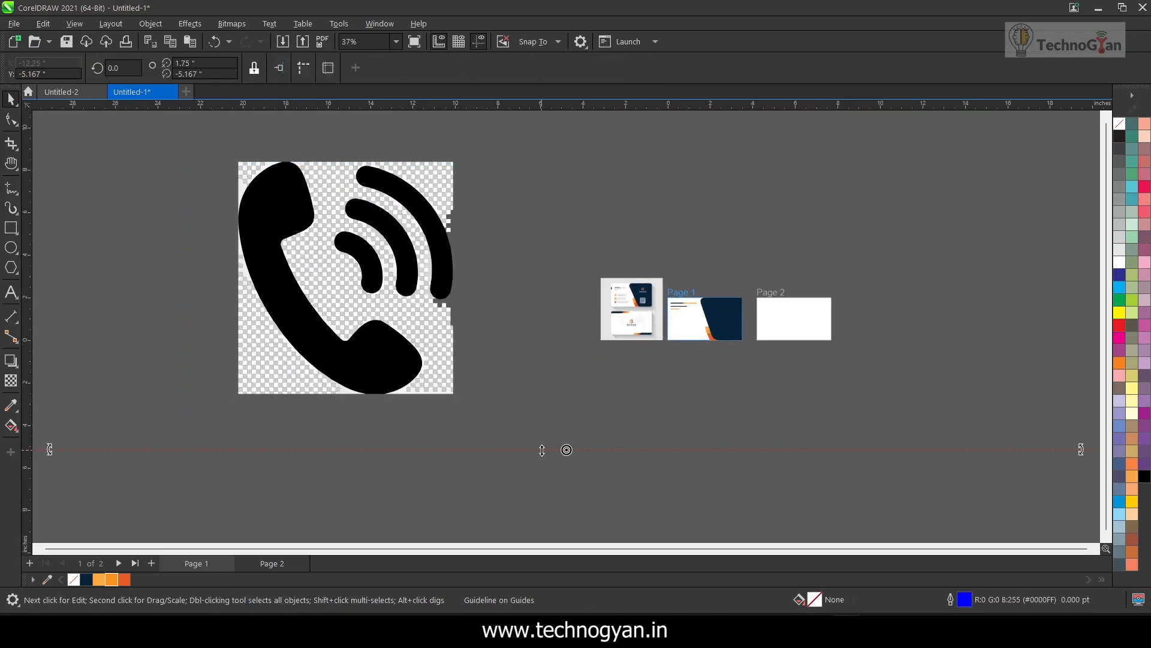
key("ctrl+z")
Delete the checkerboard background pieces and the innermost signal arc, leaving the handset and the two outer arcs
left_click_drag(210, 150, 420, 273)
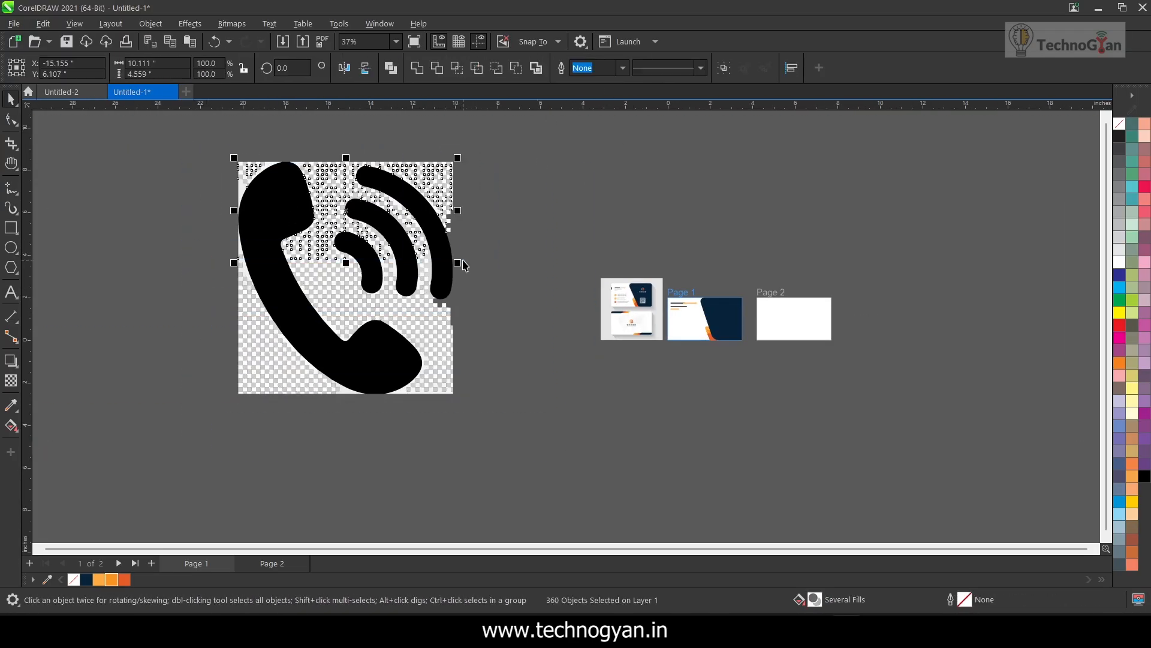
key("Delete")
left_click_drag(226, 267, 457, 399)
key("Delete")
left_click_drag(308, 288, 309, 289)
key("Delete")
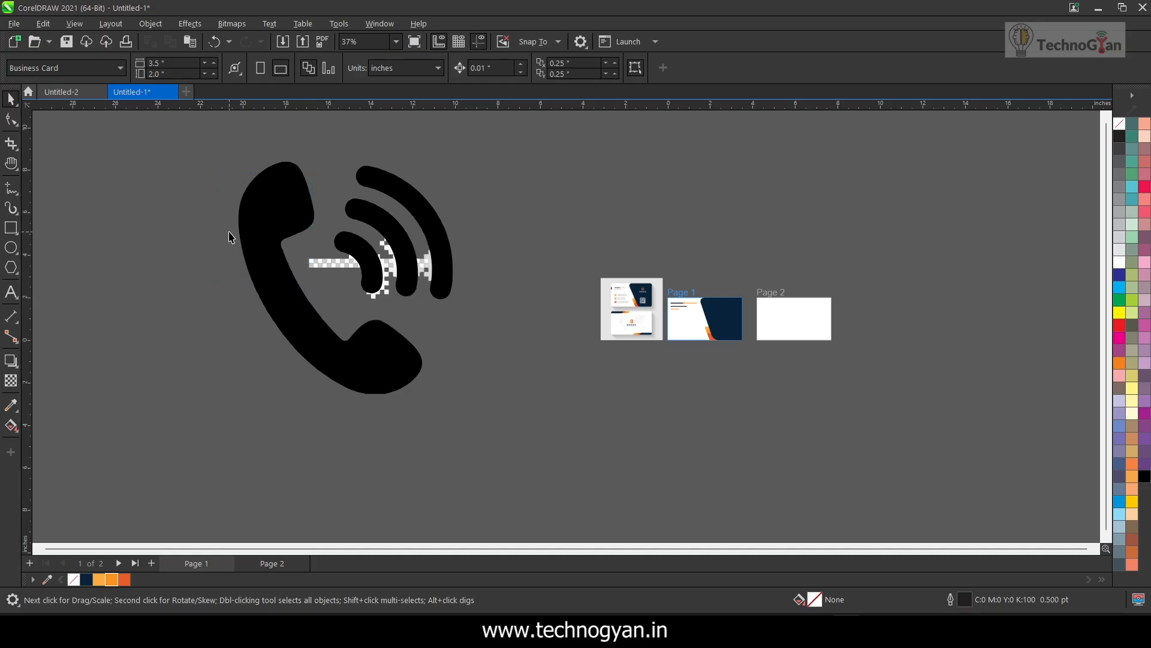
left_click_drag(228, 233, 493, 328)
key("Delete")
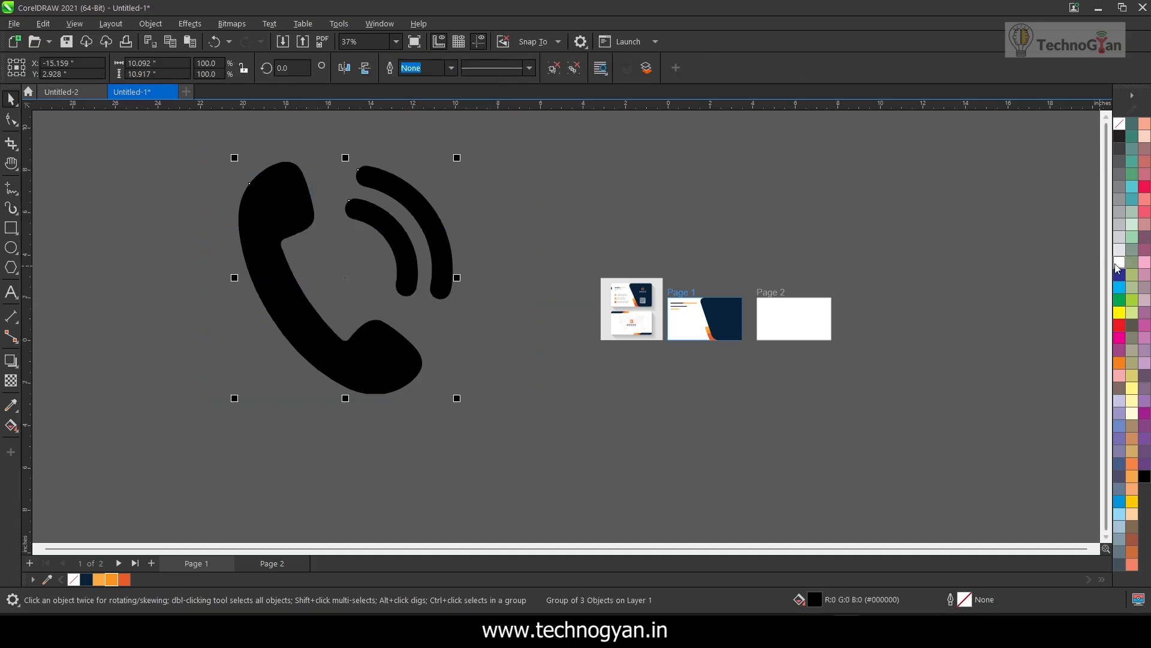
Fill the phone icon with white and scale it down to about 1.85 × 2 inches near the reference image
left_click(1119, 262)
left_click(249, 187)
left_click_drag(234, 157, 410, 348)
left_click_drag(429, 373, 563, 256)
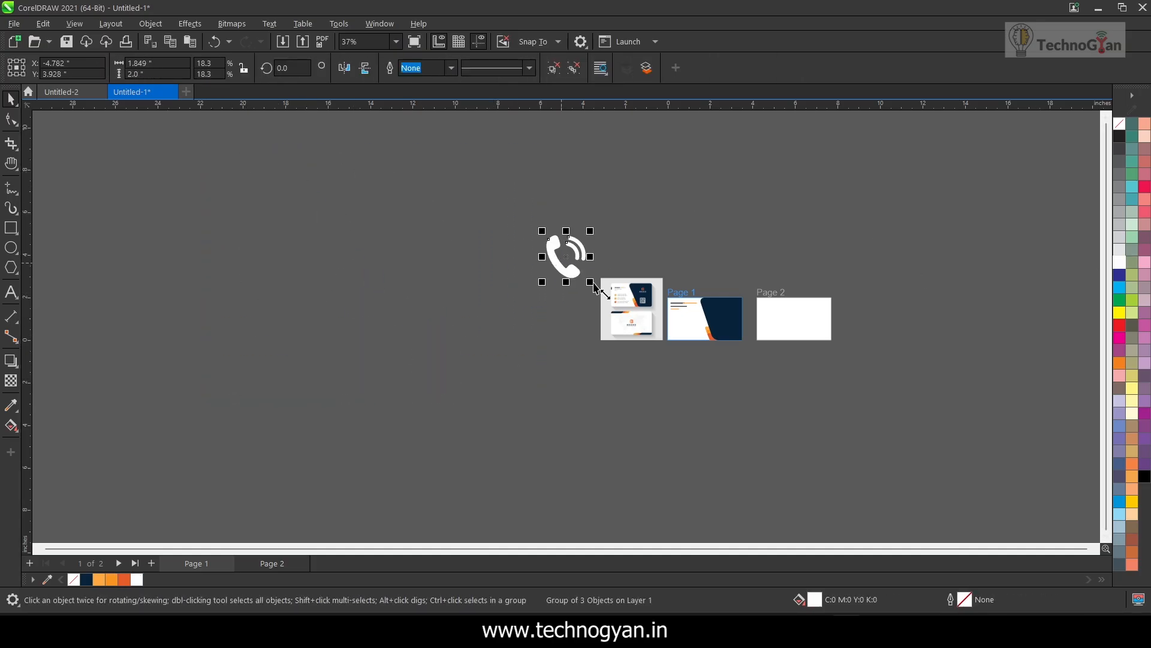
Scale the white phone icon down further and place it in the empty area above the front card
scroll(610, 283, "up", 5)
left_click_drag(272, 260, 715, 298)
left_click_drag(784, 328, 681, 217)
left_click_drag(655, 203, 773, 327)
key("F4")
Draw a 0.25 inch square beside the phone icon and fill it with orange R250 G148 B33, without an outline
left_click(11, 227)
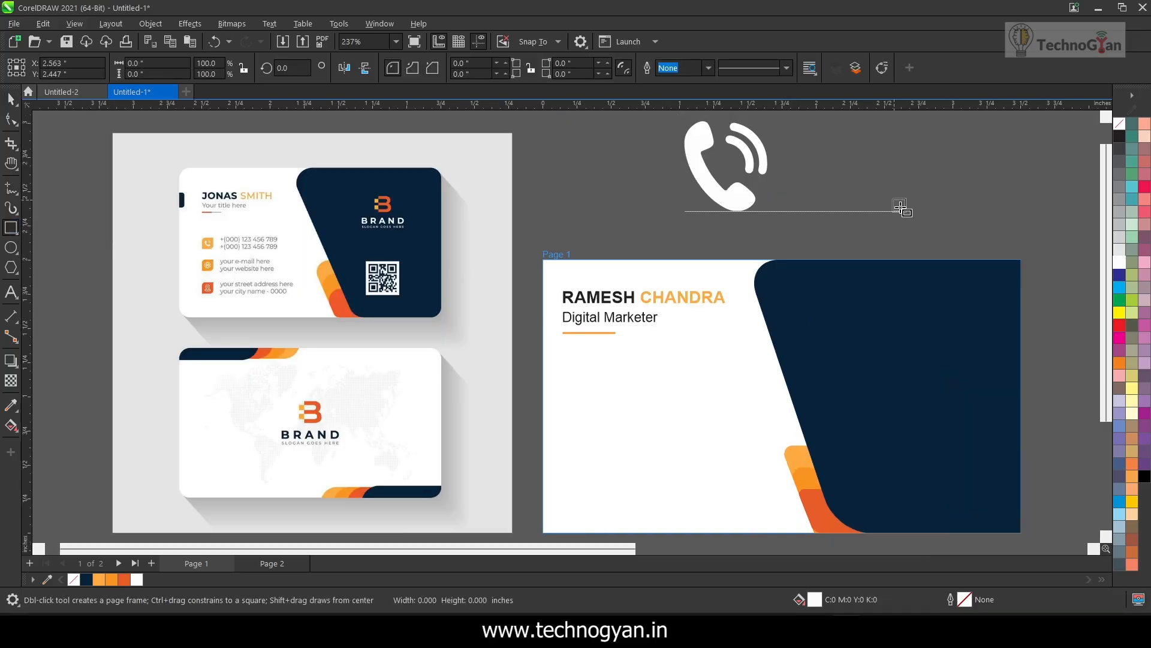
left_click_drag(889, 194, 932, 237)
left_click(112, 579)
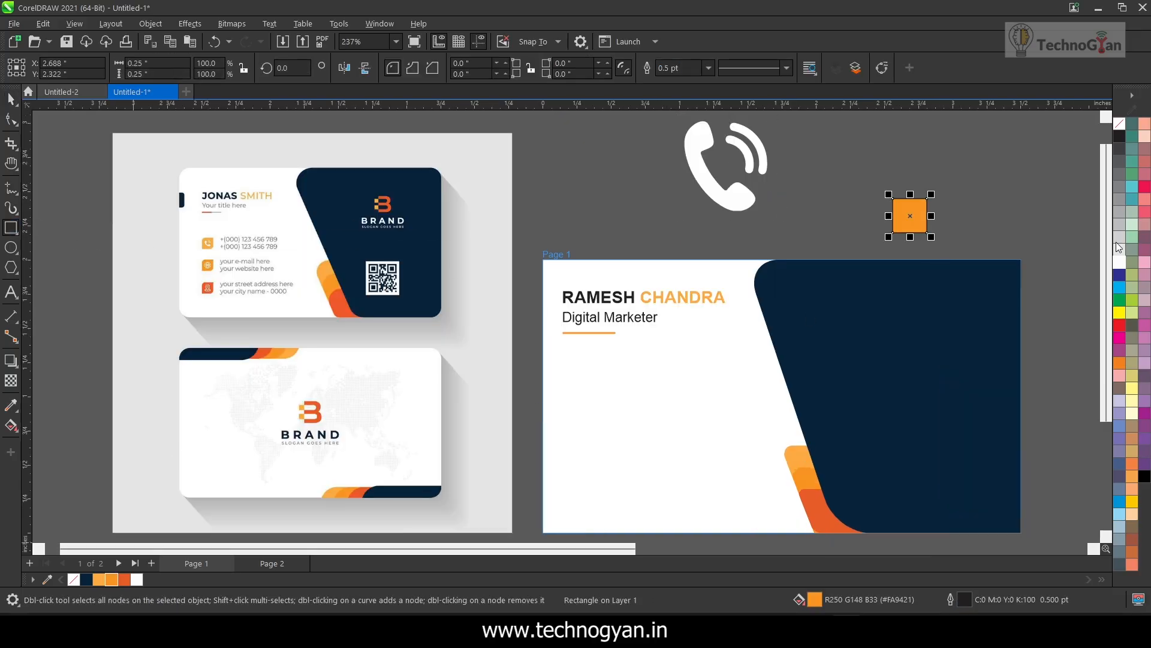
scroll(210, 240, "up", 2)
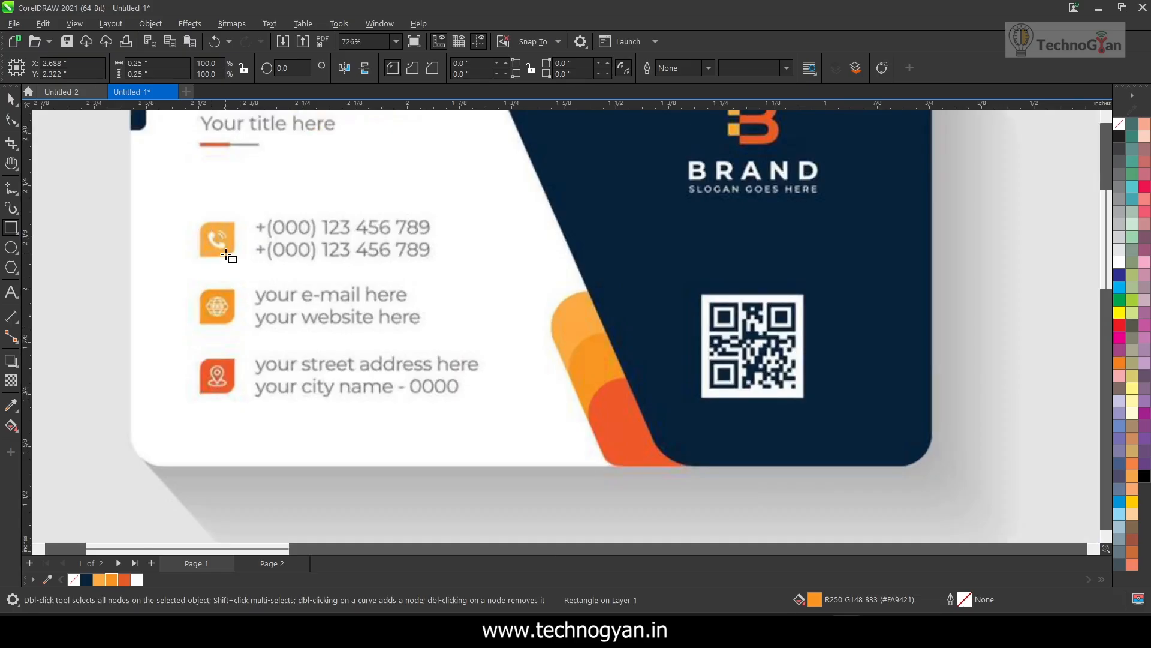
scroll(226, 255, "down", 10)
scroll(801, 231, "up", 8)
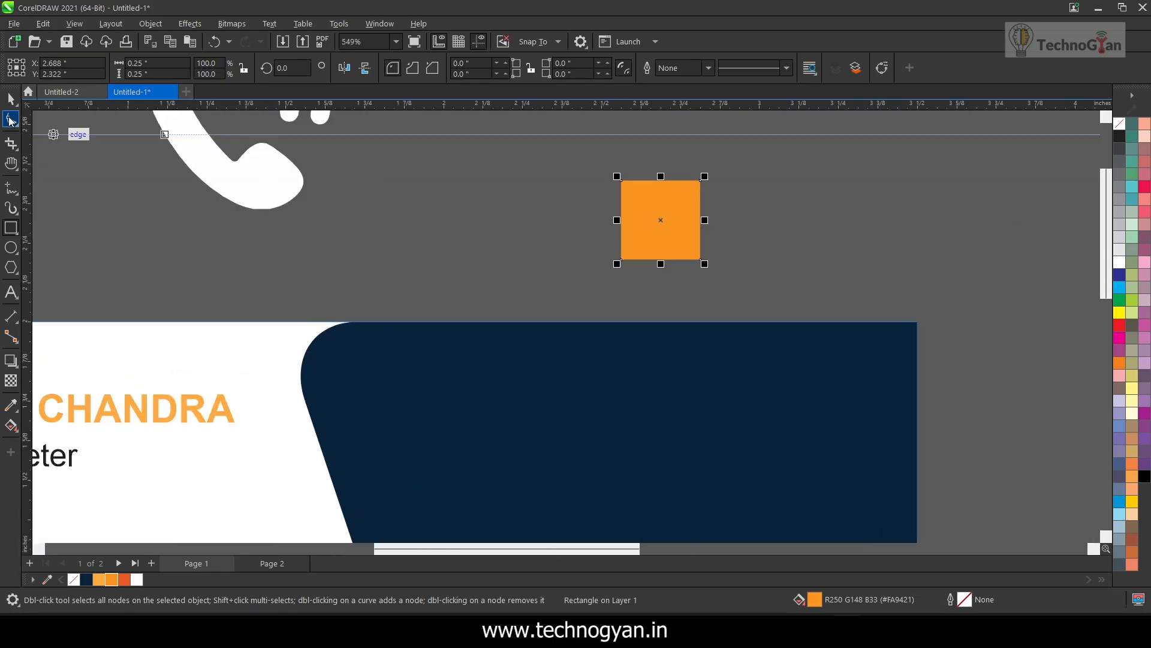
left_click(10, 119)
left_click_drag(621, 181, 781, 264)
key("ctrl+z")
key("space")
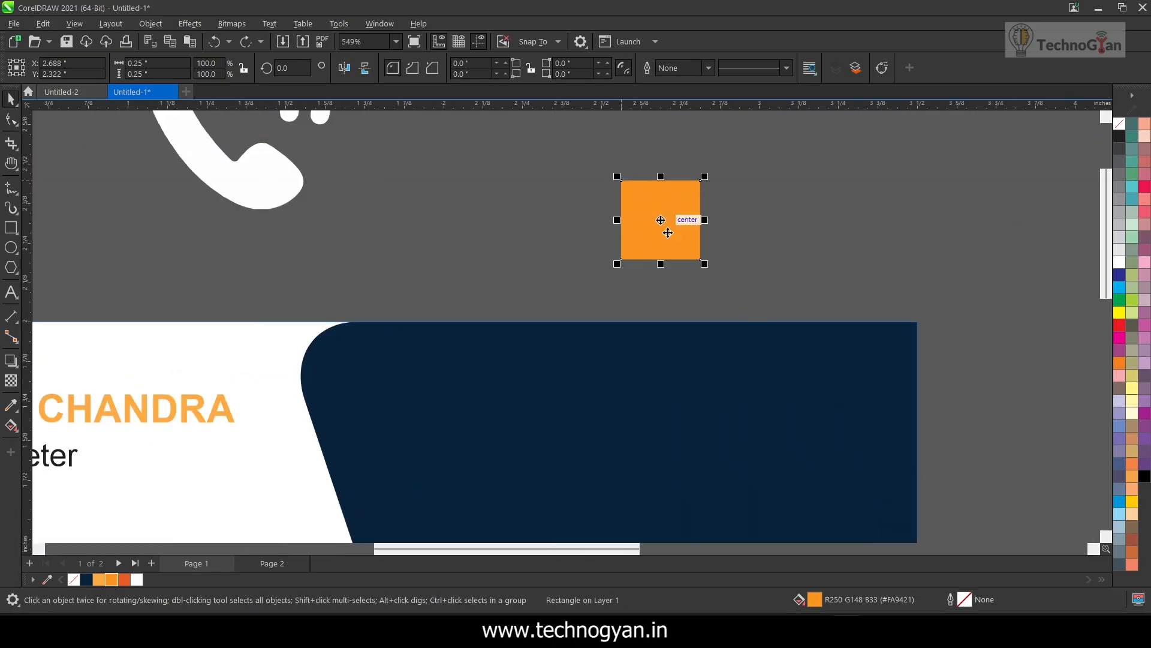
Round only the upper-left and lower-right corners of the orange square, as on the reference icons
left_click(10, 123)
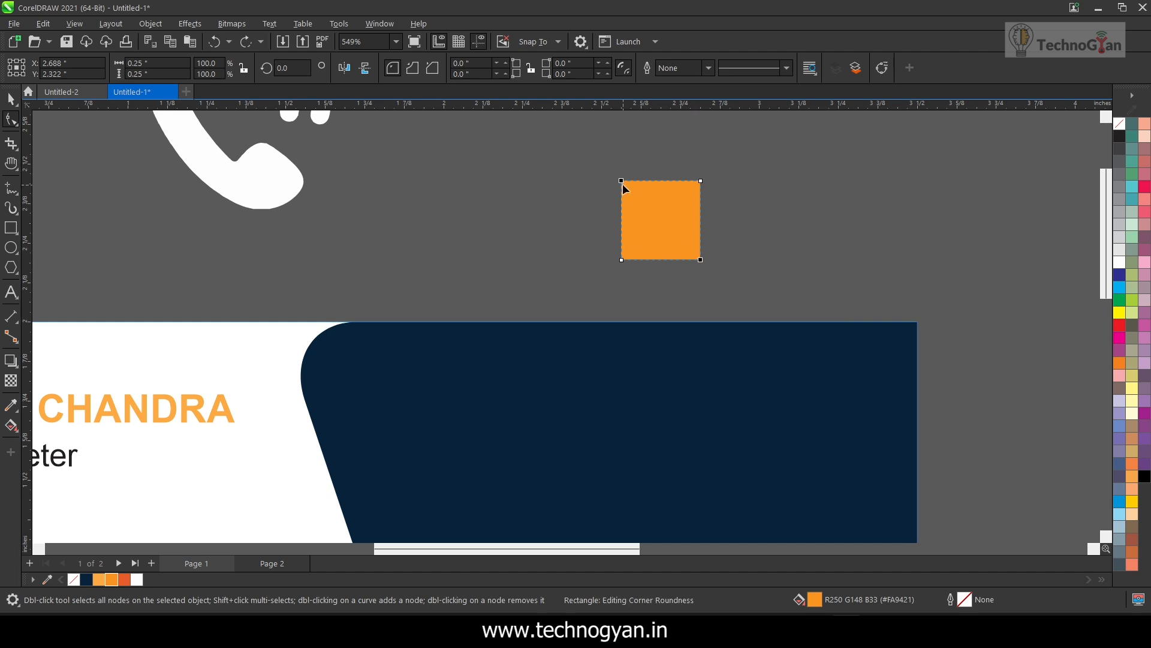
left_click_drag(623, 183, 640, 202)
left_click(856, 232)
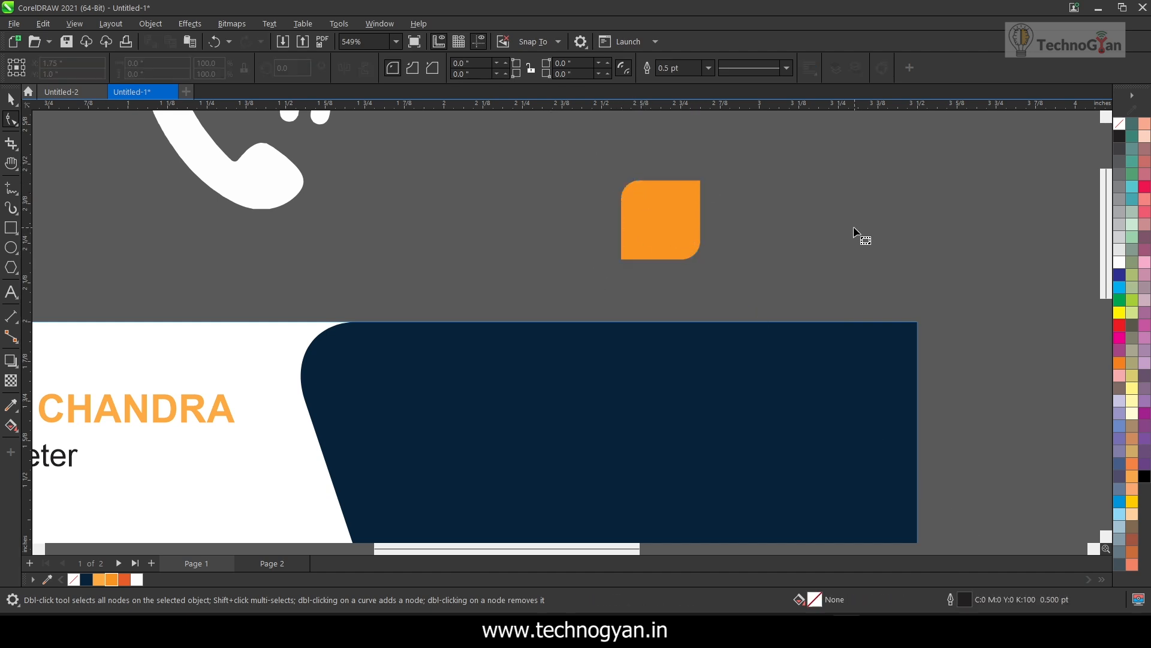
Scale the white phone icon down to about 0.115 × 0.124 inch next to the orange square
left_click(10, 99)
left_click_drag(215, 174, 369, 251)
left_click_drag(489, 289, 361, 149)
left_click_drag(335, 136, 509, 263)
left_click_drag(533, 276, 465, 216)
left_click(555, 186)
left_click(466, 231)
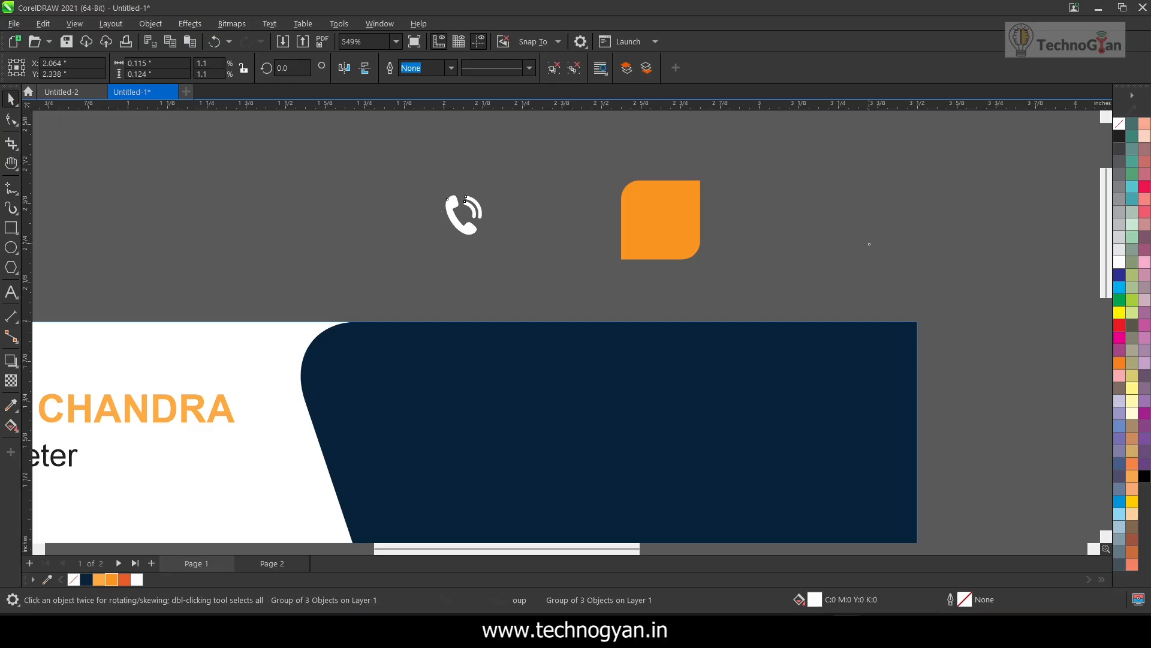
key("ctrl+z")
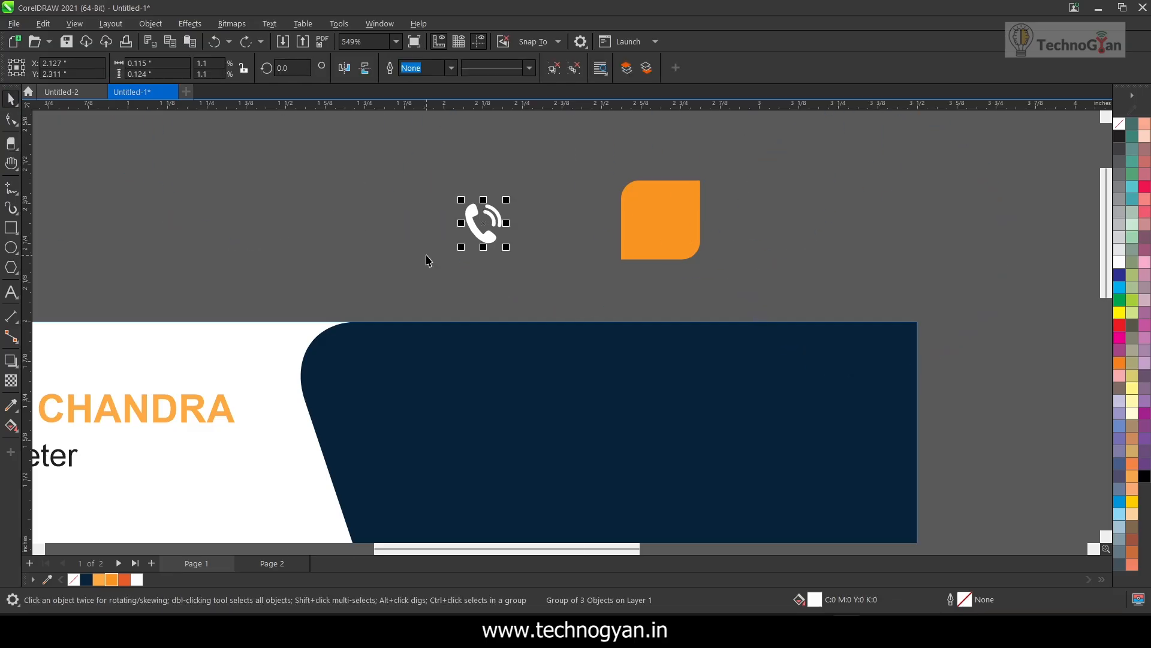
Centre the orange square on the phone icon in both directions and put the icon in front of it
left_click(448, 223)
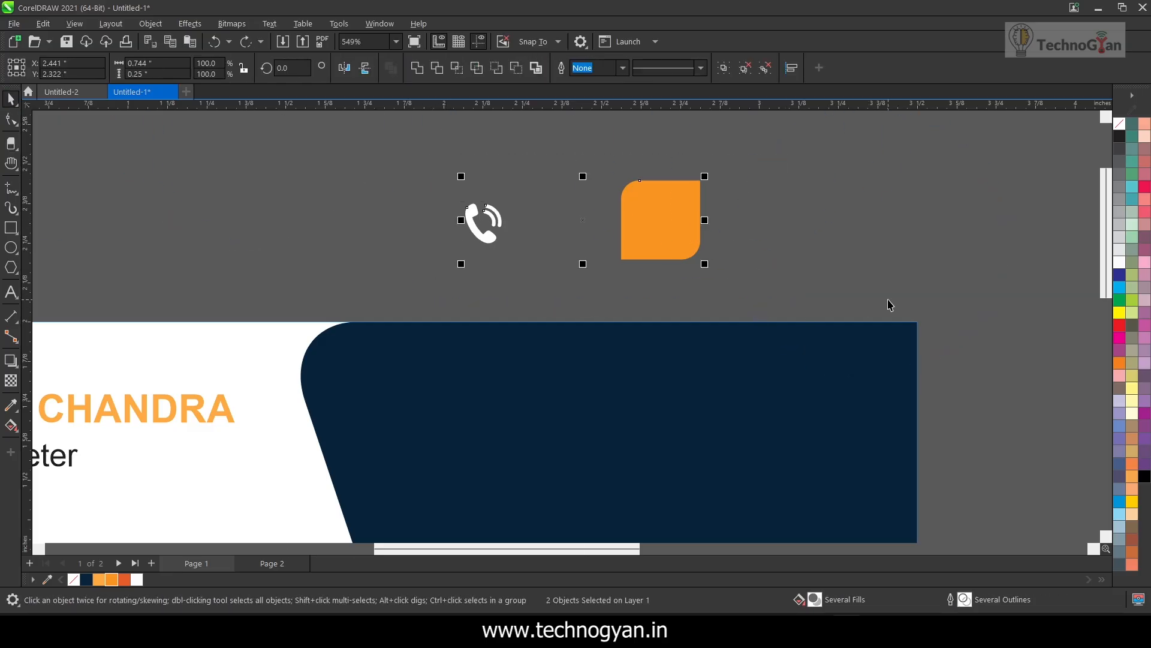
key("c")
key("e")
left_click(735, 252)
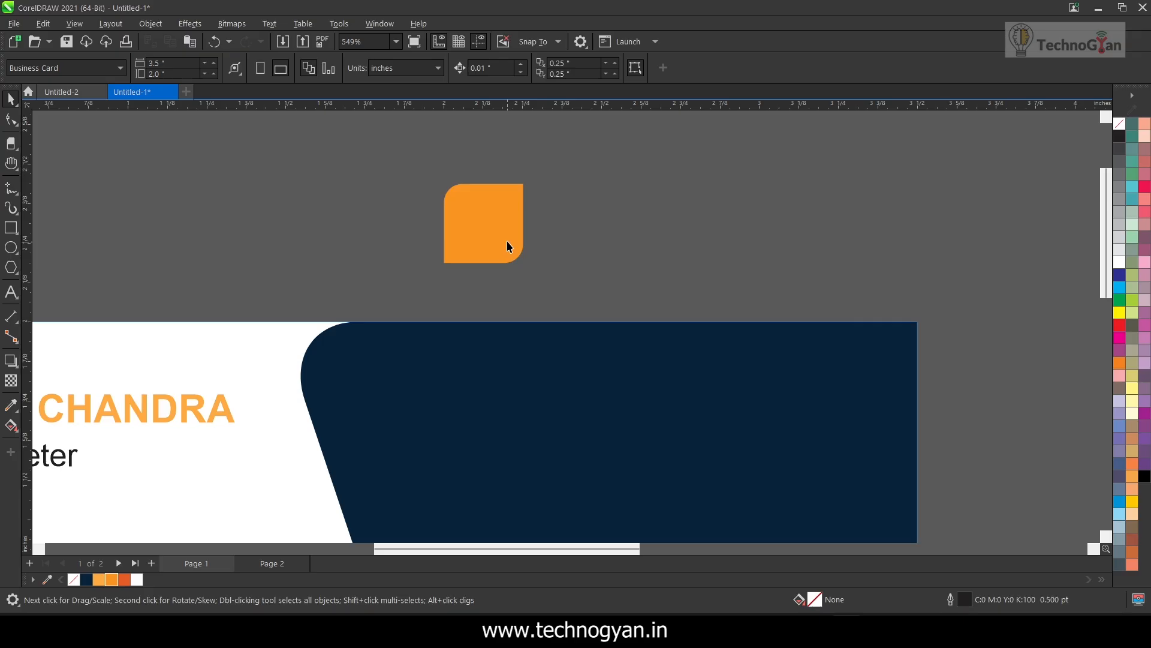
left_click(506, 240)
left_click(704, 216)
Shrink the orange square to about 0.21 inch, and centre and group it with the phone icon
left_click(509, 246)
left_click_drag(527, 267, 515, 254)
left_click(396, 164)
left_click_drag(396, 164, 544, 279)
key("c")
key("e")
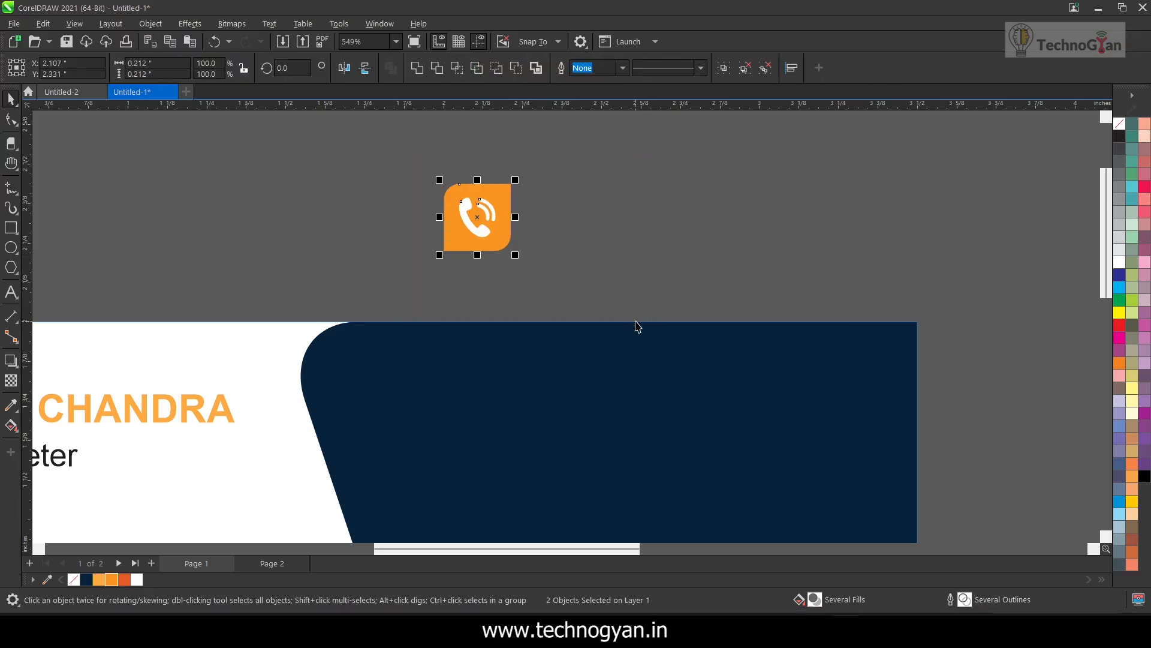
scroll(595, 271, "down", 2)
key("ctrl+g")
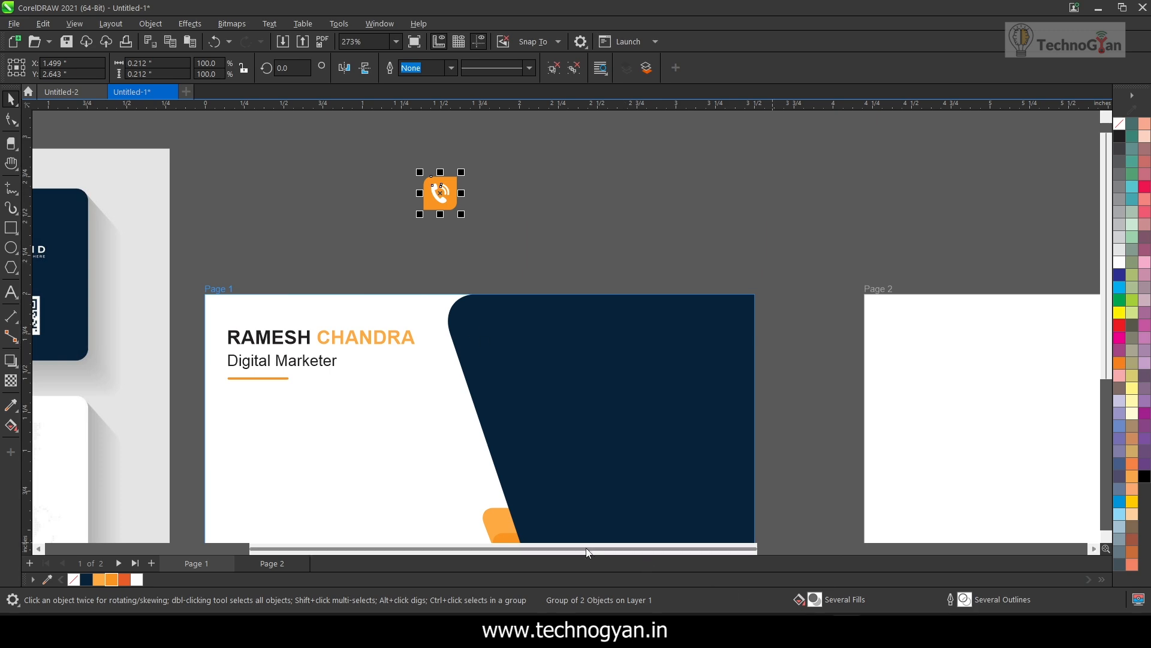
Switch to the browser and search Google Images for "web icon png"
left_click_drag(586, 548, 587, 574)
left_click(715, 628)
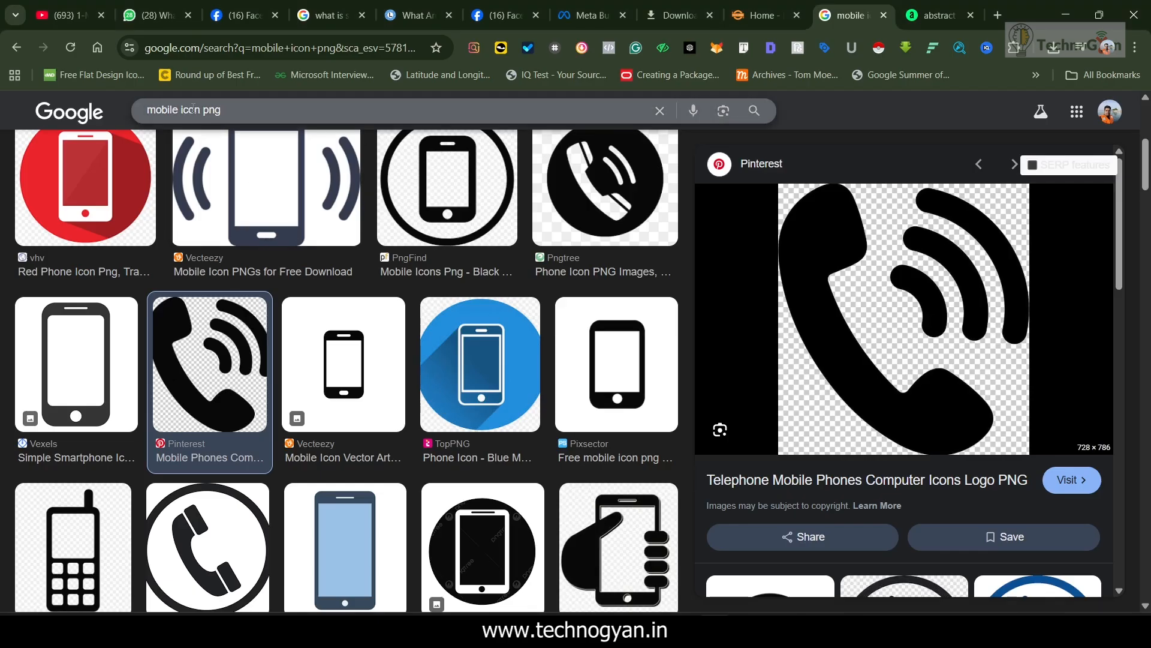
double_click(163, 110)
type("web")
key("Return")
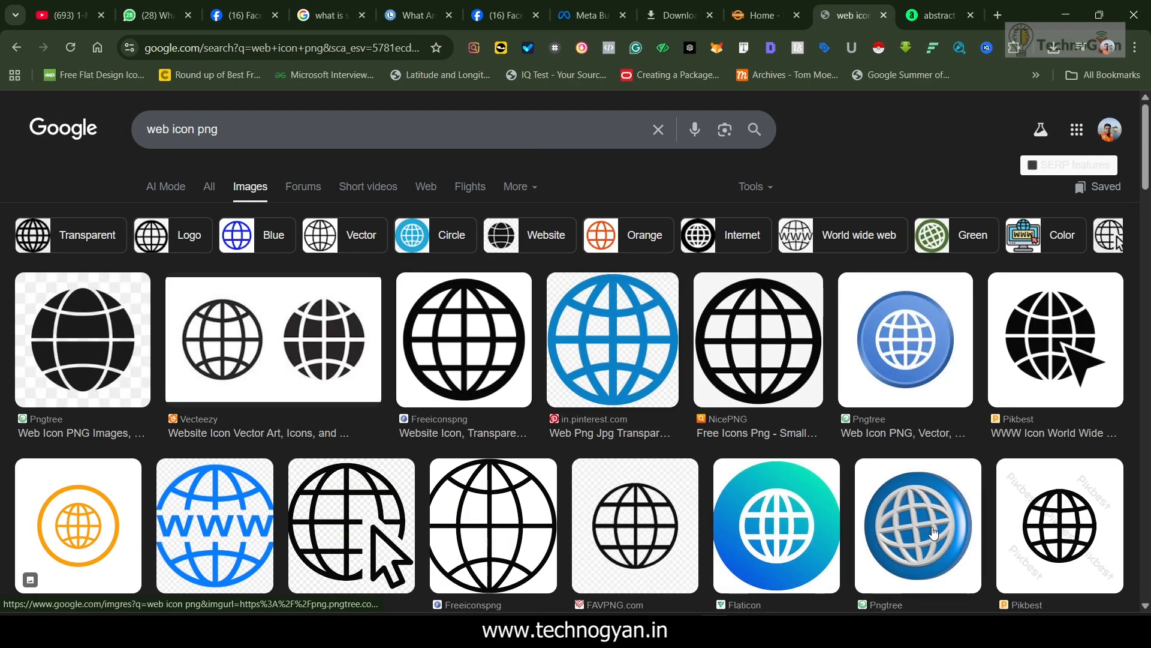
Copy the plain black grid globe image from the FAVPNG result in Google Images
left_click(493, 526)
right_click(942, 258)
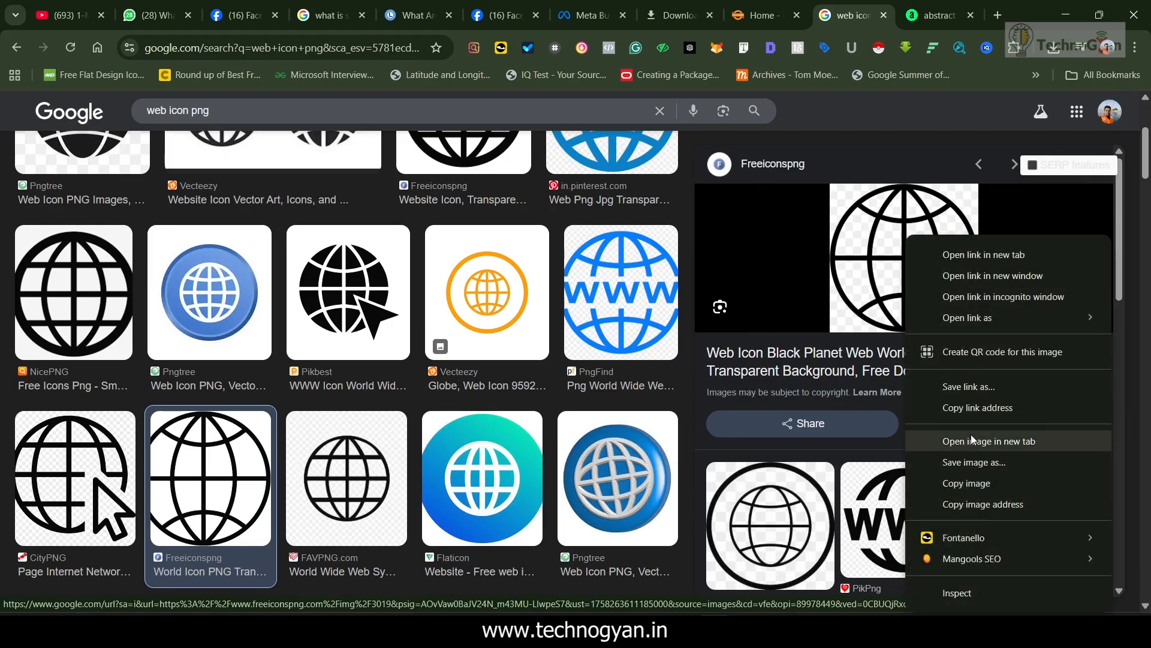
left_click(967, 466)
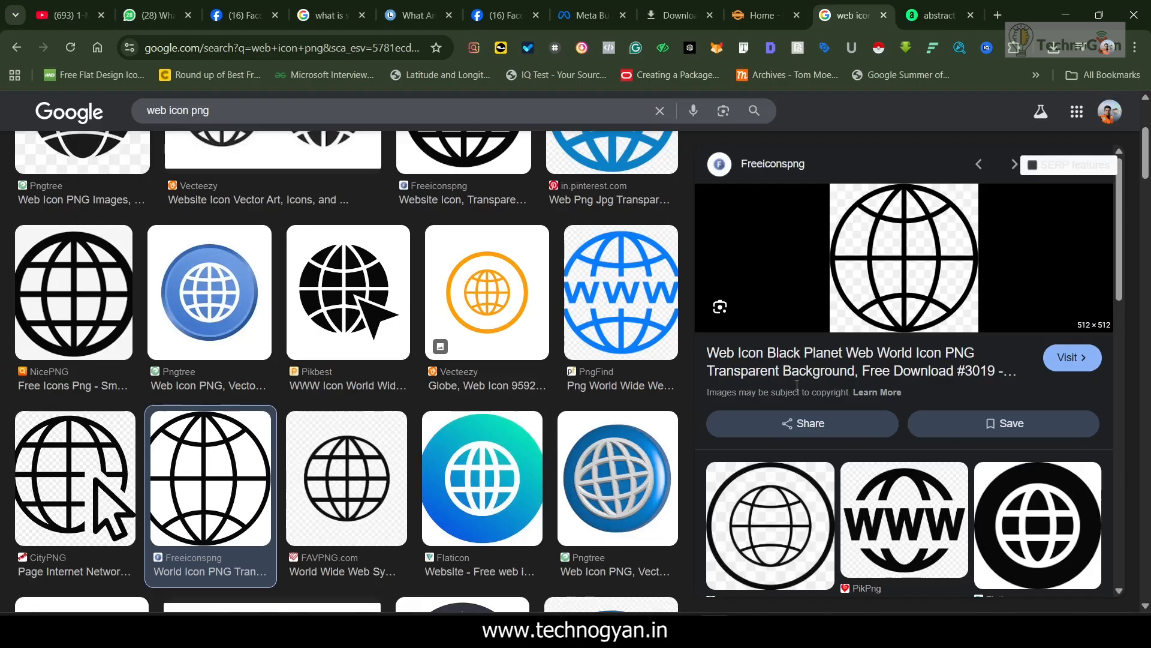
left_click(330, 489)
right_click(858, 231)
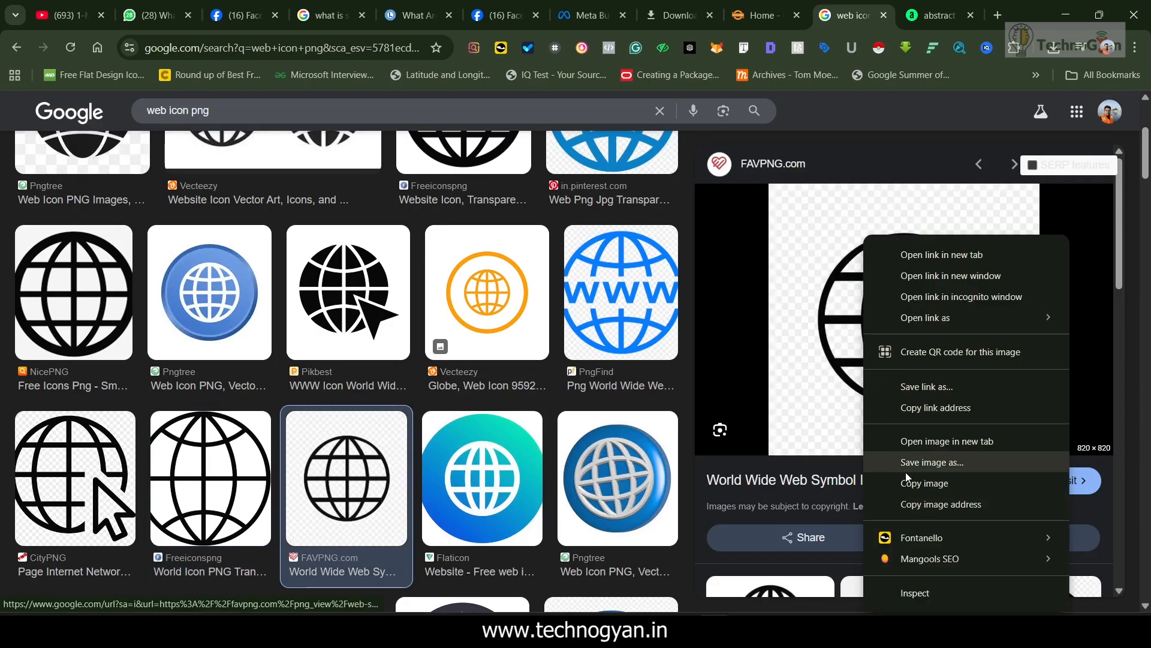
left_click(967, 474)
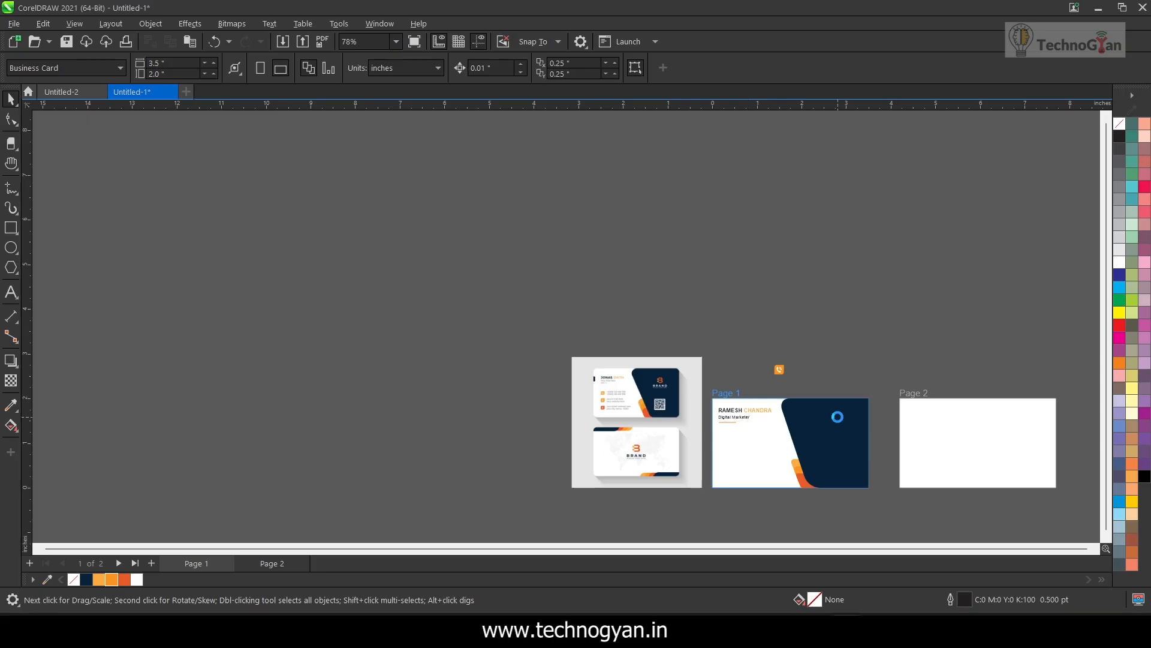
Paste the globe image into the CorelDRAW card document and outline-trace it as a detailed logo
key("ctrl+v")
left_click_drag(776, 353, 489, 242)
scroll(497, 245, "down", 1)
left_click(416, 72)
mouse_move(466, 124)
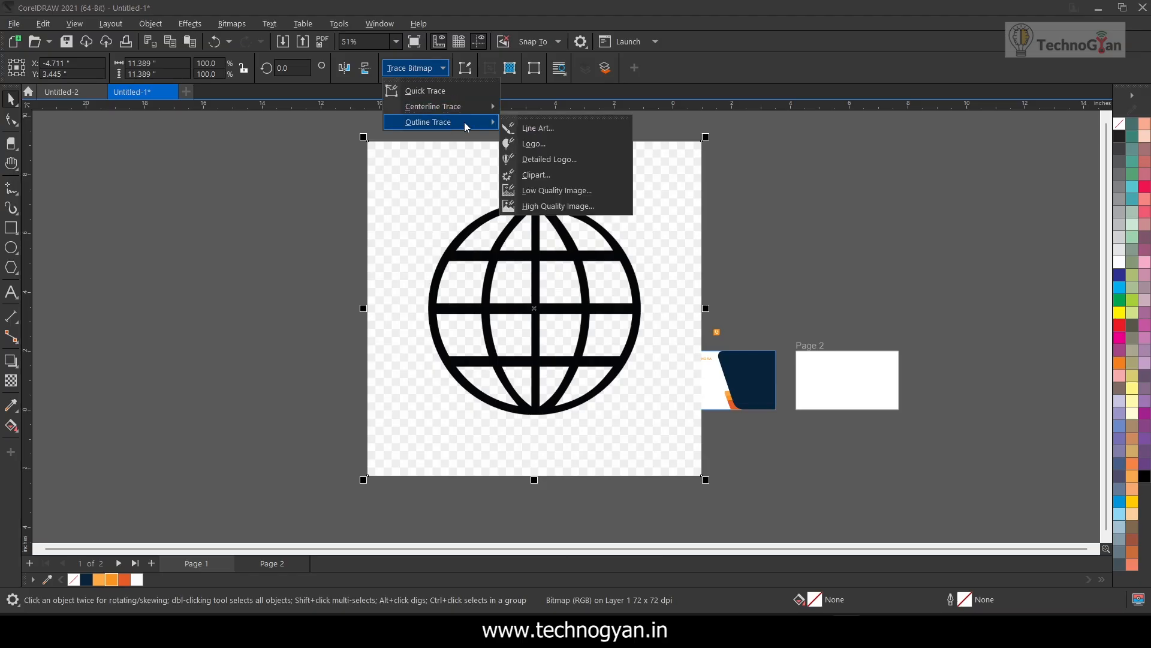
left_click(556, 162)
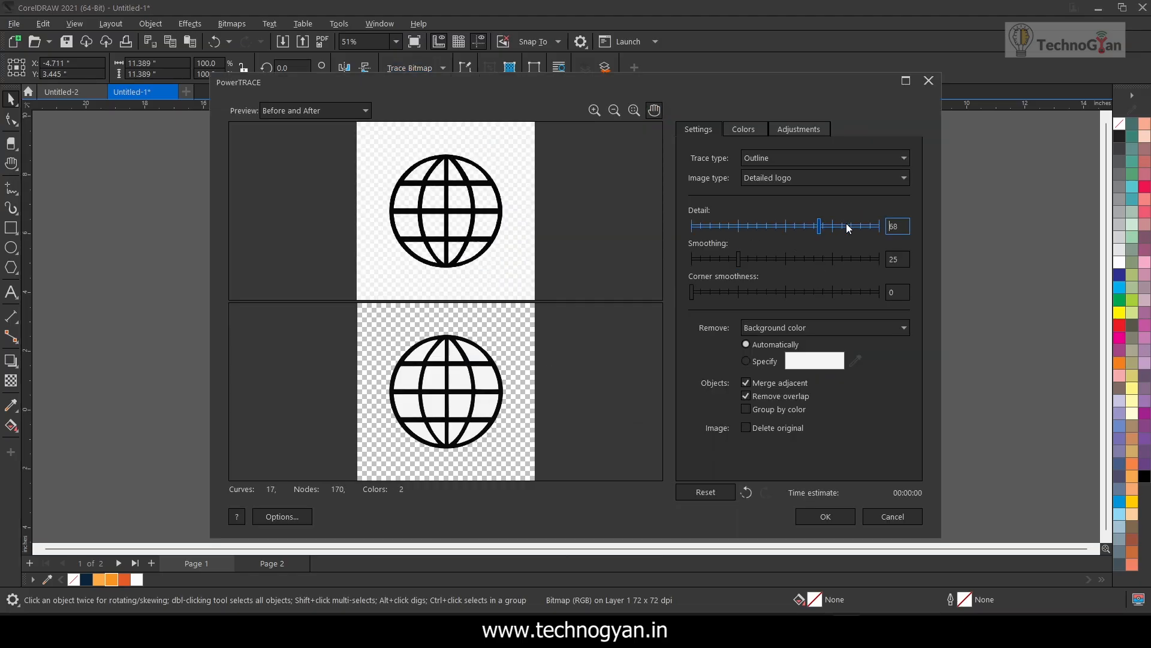
left_click(825, 517)
Move the traced globe clear of the original bitmap and delete the bitmap
left_click_drag(482, 311, 164, 306)
left_click(498, 285)
key("Delete")
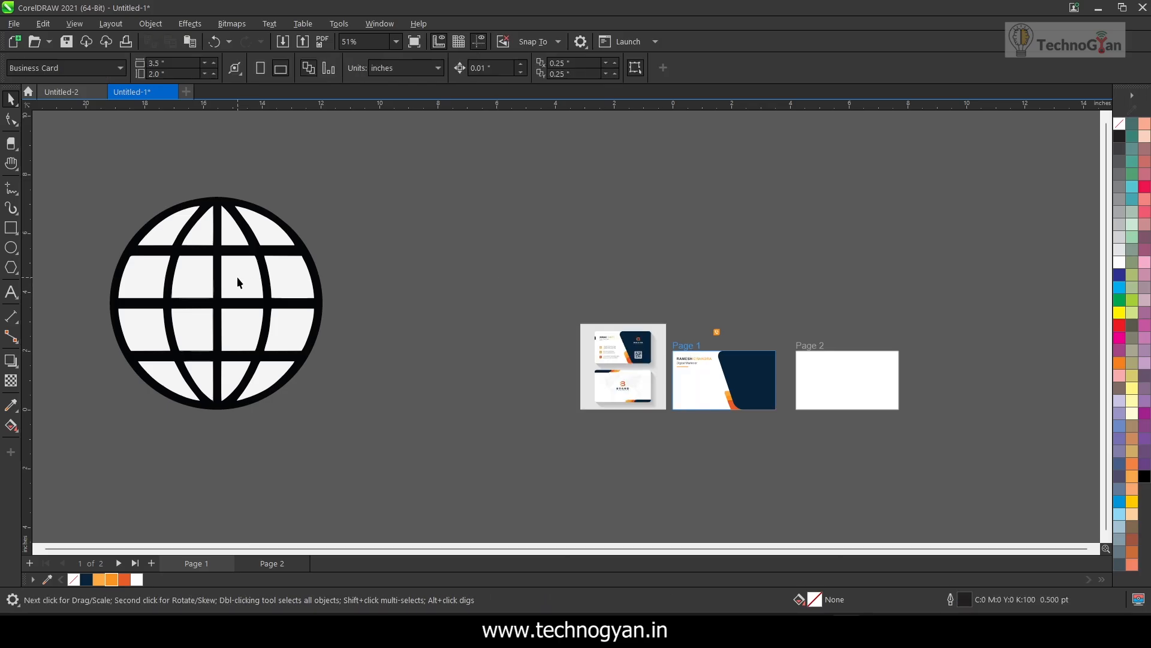
Ungroup the traced globe and delete the light fill pieces in its right-hand outer column
left_click(236, 276)
left_click(554, 69)
left_click(267, 233)
left_click(291, 276, "shift")
left_click(299, 336, "shift")
left_click(263, 378, "shift")
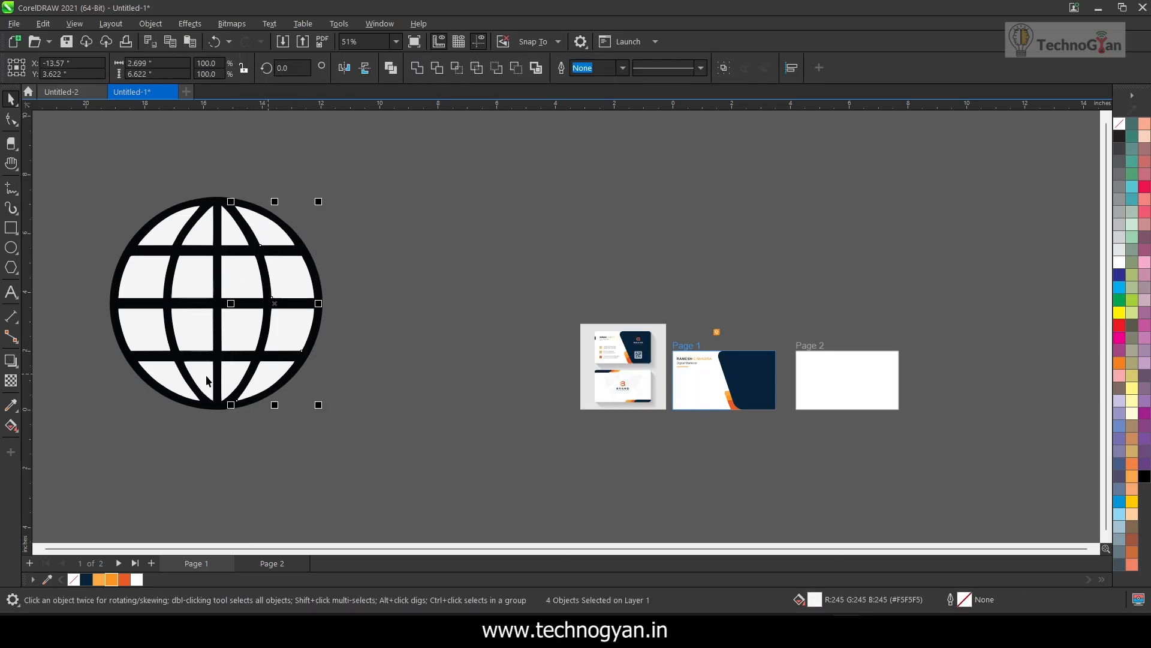
key("Delete")
Delete light fill pieces from the left side of the traced globe
left_click(173, 230)
left_click(154, 271, "shift")
left_click(153, 326, "shift")
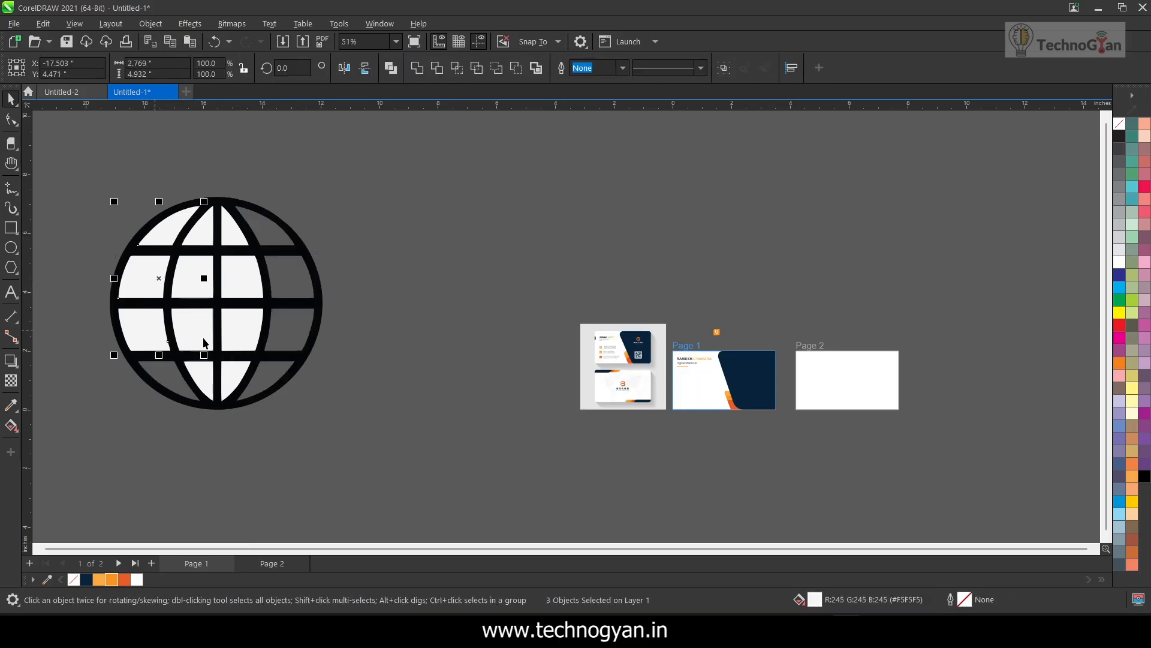
left_click(201, 340, "shift")
key("Delete")
Delete the remaining light fill pieces in the middle of the globe, leaving only its black lines
left_click(208, 372)
left_click(229, 371, "shift")
left_click(237, 329, "shift")
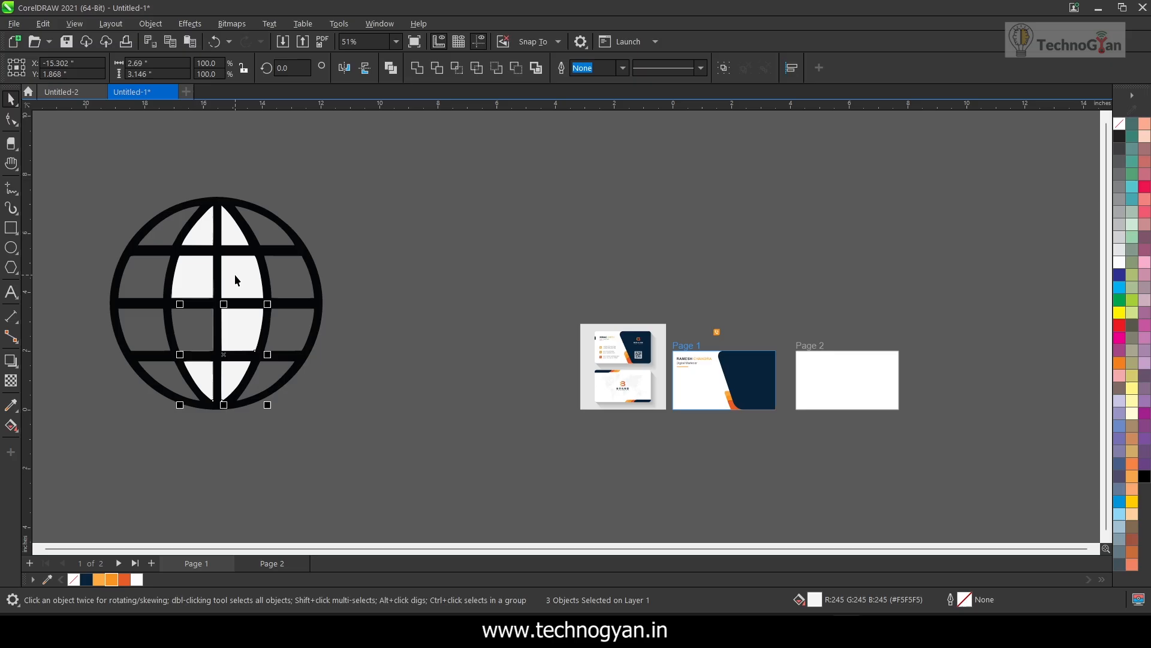
key("Delete")
left_click(203, 232)
key("Delete")
Group the globe's lines, fill them white and scale the globe down to about 0.96 inch near the cards
left_click_drag(90, 180, 422, 442)
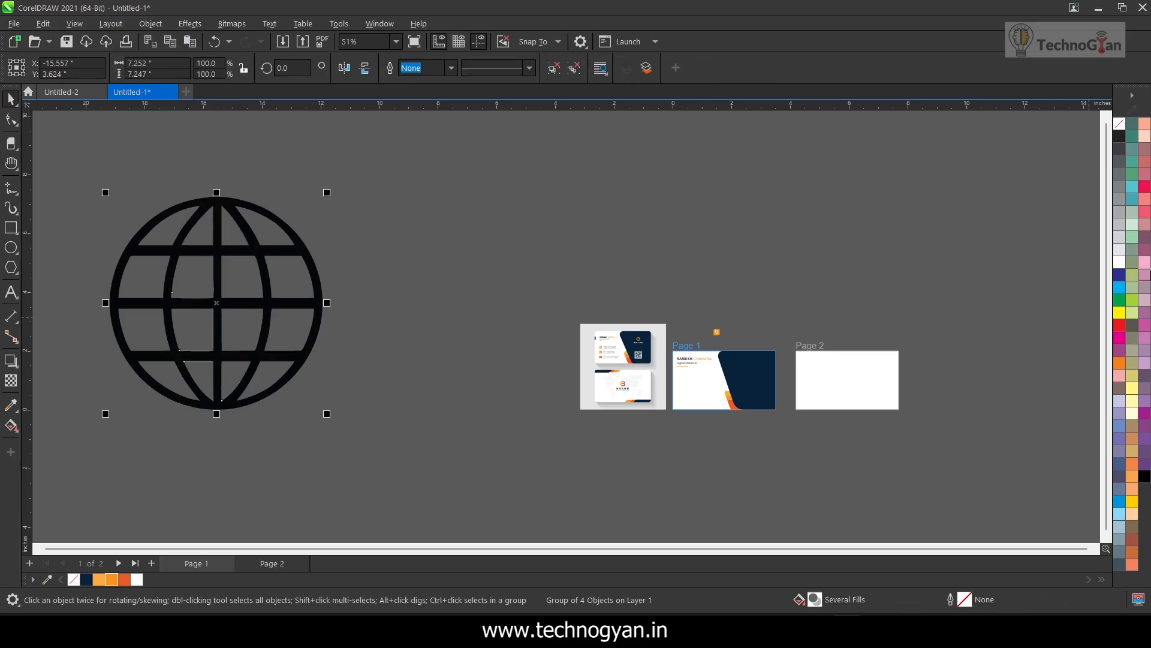
left_click(1120, 262)
left_click_drag(327, 414, 142, 229)
left_click_drag(126, 211, 807, 287)
scroll(767, 348, "up", 3)
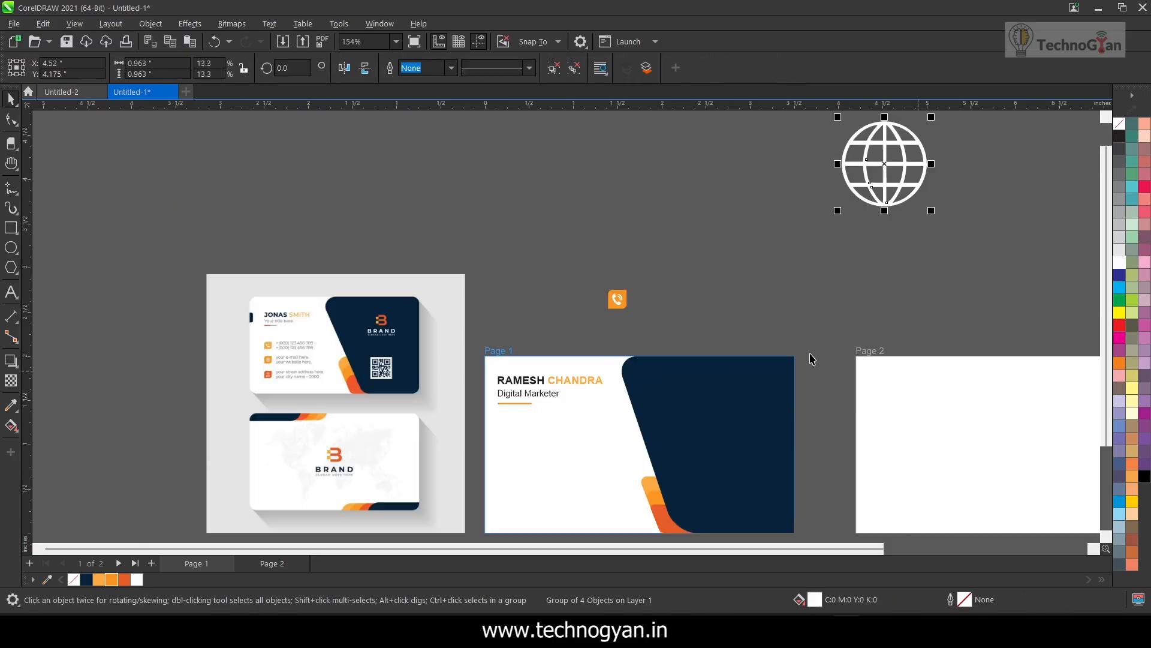
Place the white globe beside the orange phone icon and scale it down to about 0.17 inch
left_click_drag(887, 186, 810, 255)
scroll(647, 319, "up", 1)
left_click_drag(886, 242, 743, 359)
left_click_drag(819, 376, 698, 289)
scroll(811, 310, "up", 2)
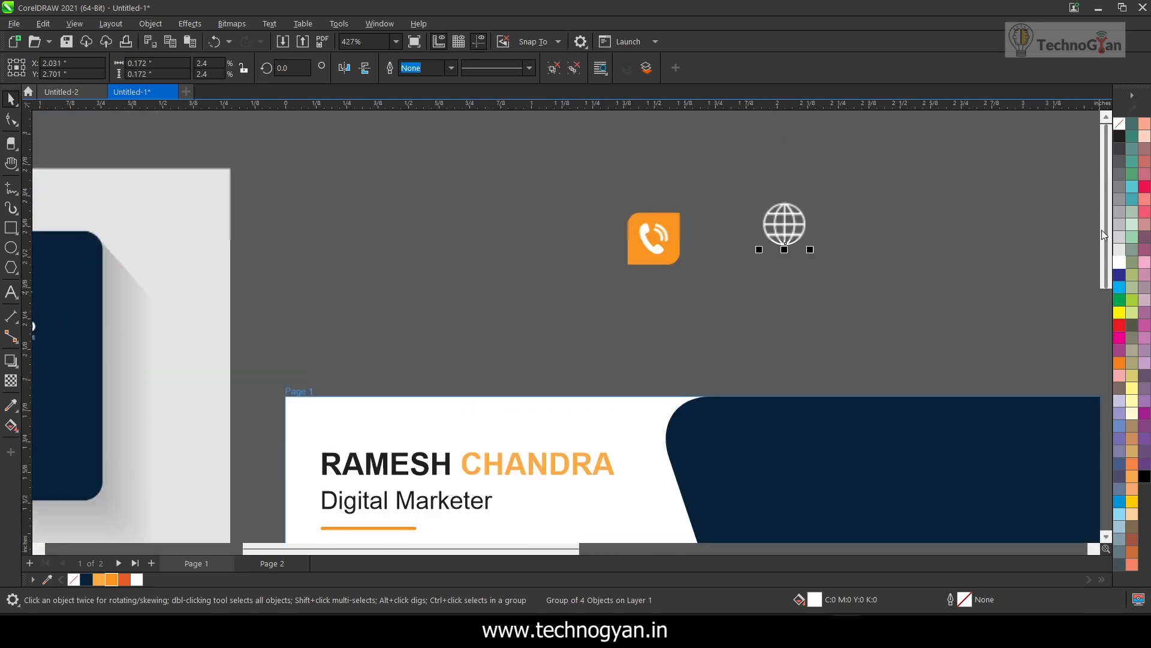
Duplicate the orange phone icon below the original and ungroup the copy
left_click(645, 262)
left_click(821, 309)
left_click(738, 294)
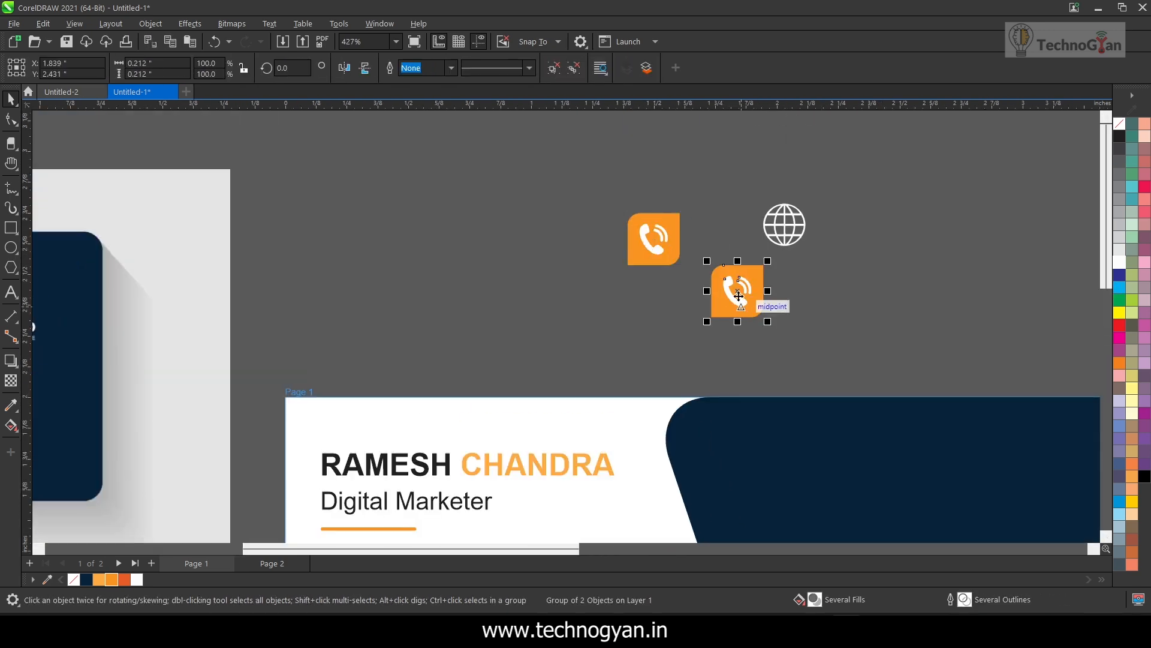
left_click(573, 68)
left_click(552, 147)
Delete the phone handset and signal arcs from the copied icon, leaving the plain orange square
left_click(731, 296)
key("Delete")
scroll(739, 292, "up", 2)
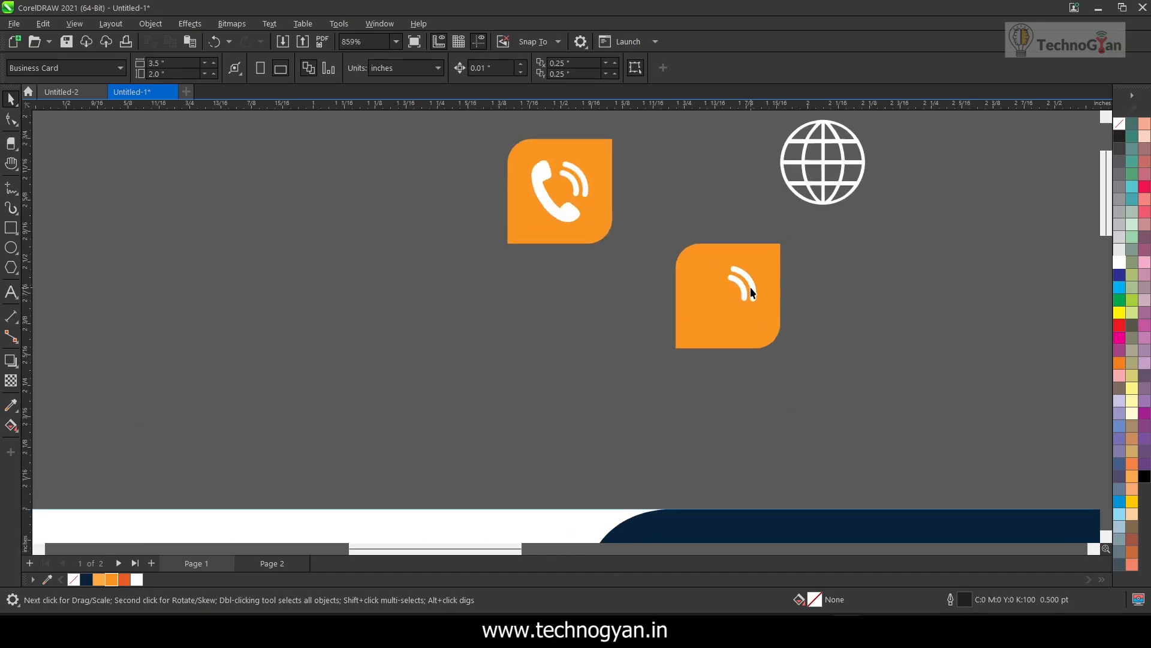
left_click(752, 292)
key("Delete")
left_click(755, 292)
key("Delete")
Centre the white globe on the copied orange square in both directions and send the square to the back
left_click(823, 193)
left_click(748, 316, "shift")
key("c")
key("e")
left_click(852, 293)
left_click(768, 310)
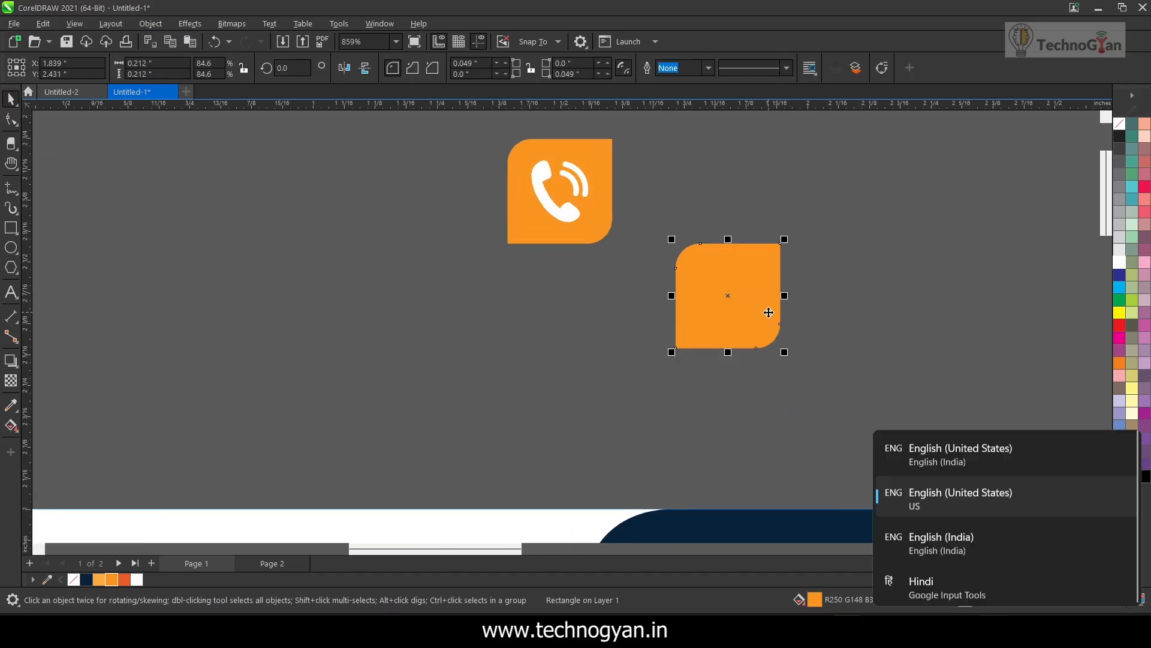
key("shift+Page_Down")
left_click(908, 301)
Shrink the globe to leave a margin inside its orange square and recentre the two objects
left_click(730, 298)
left_click_drag(772, 340, 746, 313)
left_click_drag(665, 233, 810, 360)
key("c")
key("e")
left_click(852, 342)
Place the globe icon beside the phone icon and put a duplicate of the plain orange square to its right
left_click_drag(644, 223, 860, 401)
left_click_drag(748, 298, 937, 223)
left_click(822, 222)
left_click(746, 227)
key("KP_Add")
left_click(858, 380)
Switch to the browser, search Google Images for "address icon png" and copy the black pin with a ring beneath it
left_click(640, 631)
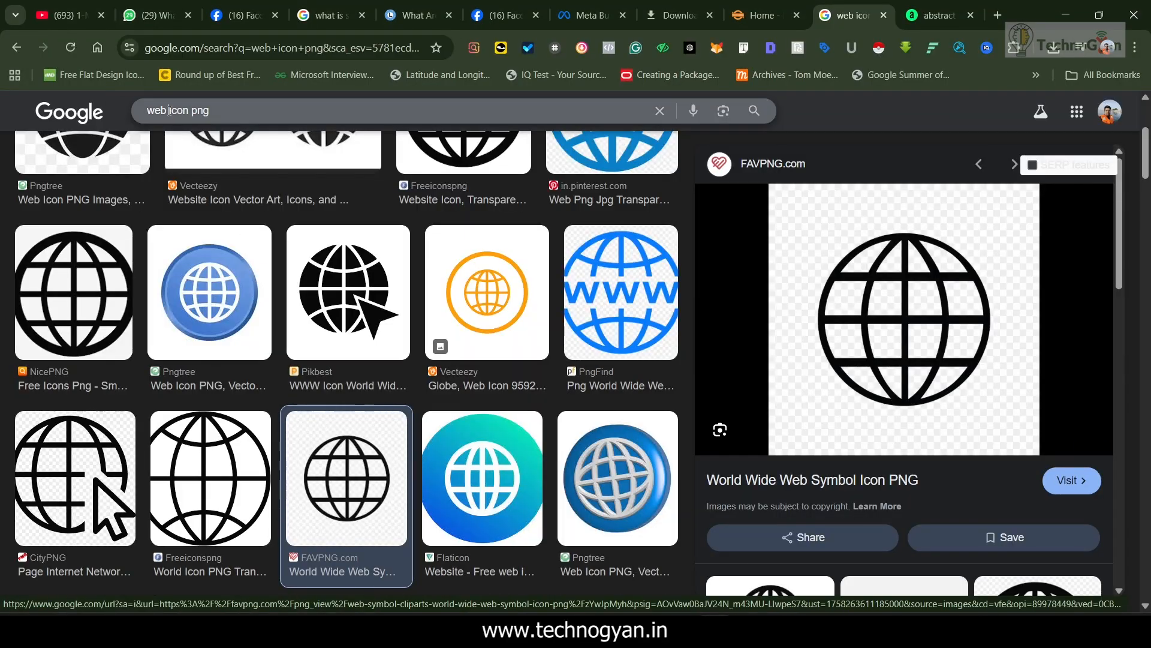
double_click(157, 111)
type("address")
left_click(181, 137)
left_click(509, 348)
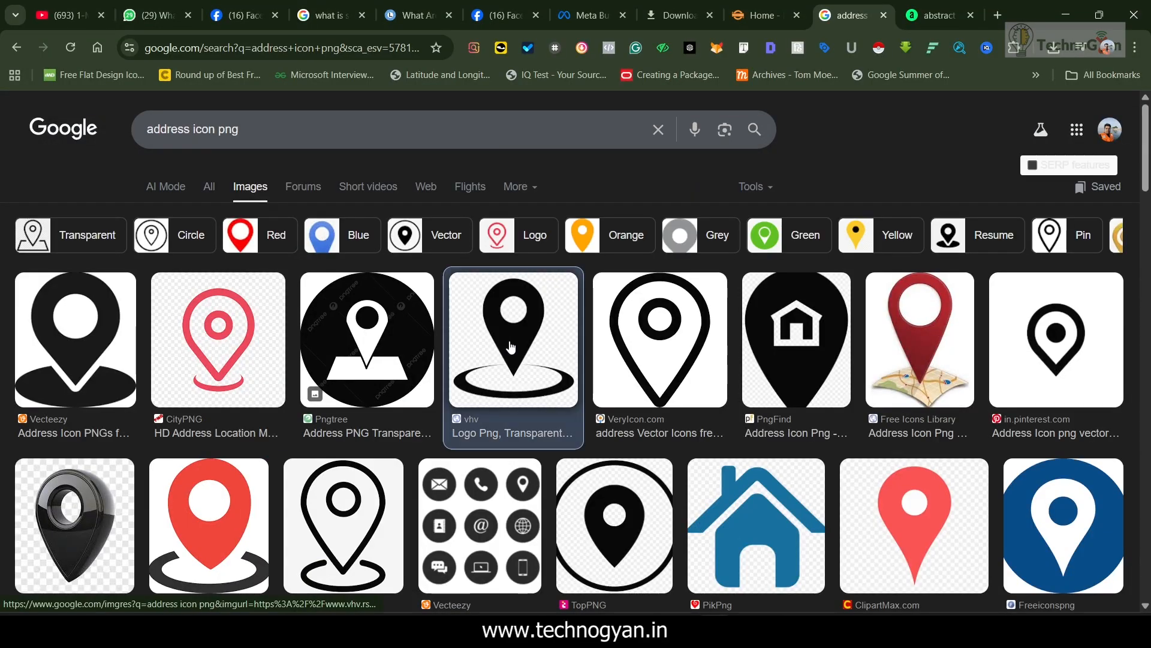
right_click(911, 380)
left_click(980, 482)
Paste the pin image into the card document and scale it to about 1.92 × 2 inch beside the reference template
key("alt+Tab")
key("ctrl+v")
scroll(760, 445, "down", 5)
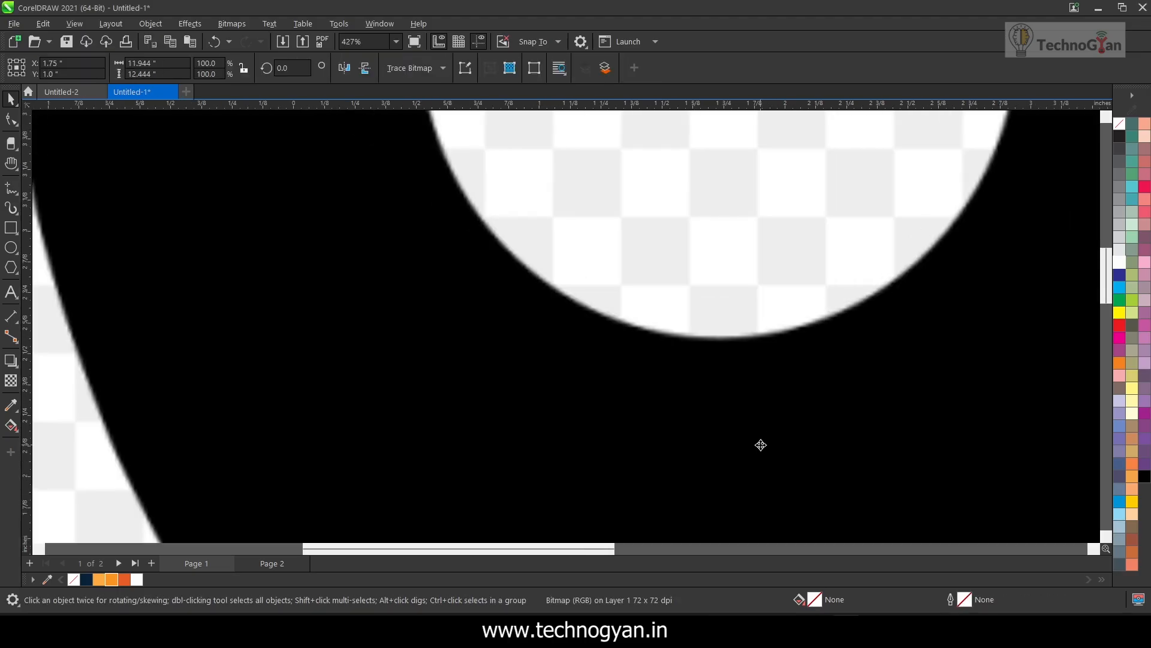
left_click_drag(789, 443, 514, 294)
left_click_drag(639, 492, 371, 212)
left_click_drag(358, 211, 609, 468)
scroll(723, 497, "up", 3)
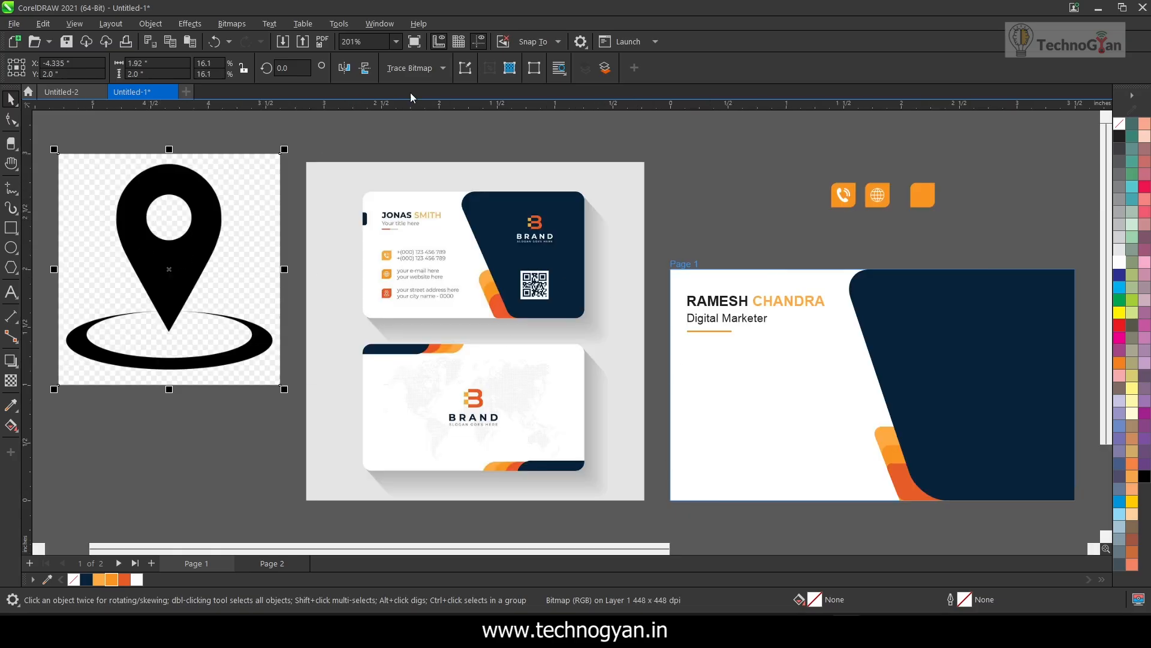
Outline-trace the pin image as a detailed logo and delete the original bitmap
left_click(410, 68)
left_click(534, 159)
left_click(840, 510)
mouse_move(168, 258)
left_mouse_down()
mouse_move(634, 254)
mouse_move(709, 232)
mouse_move(135, 268)
left_mouse_up()
left_click(210, 243)
key("Delete")
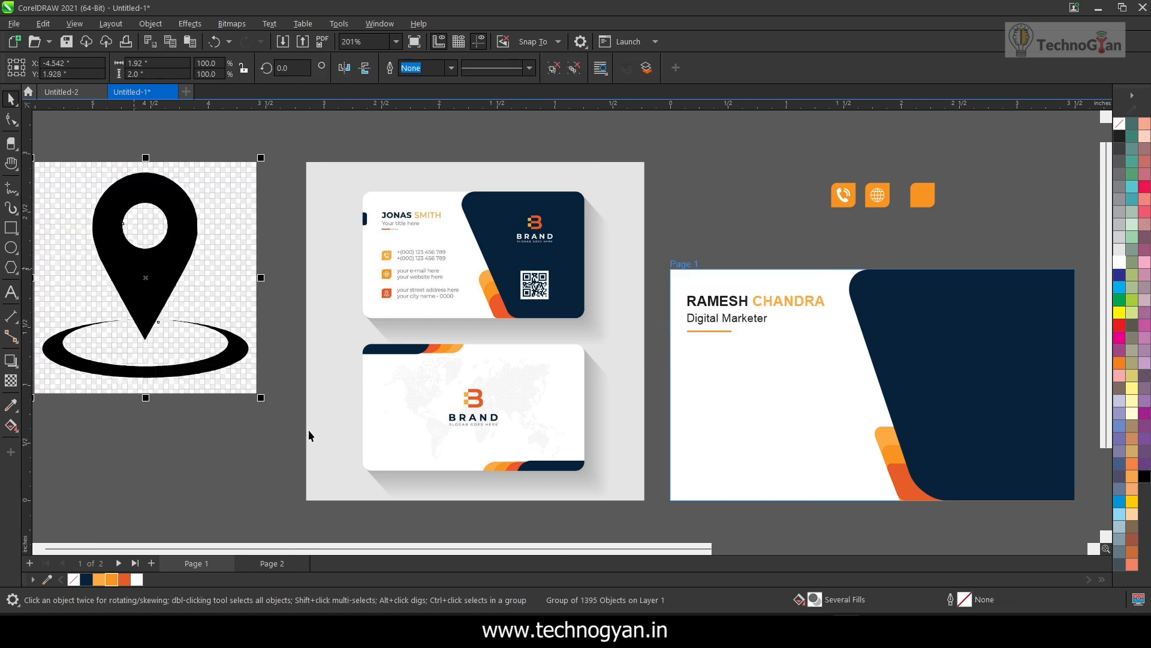
Ungroup the traced pin and delete the background squares around its upper half
key("h")
left_click_drag(336, 402, 618, 379)
left_click(11, 99)
left_click_drag(423, 258, 299, 281)
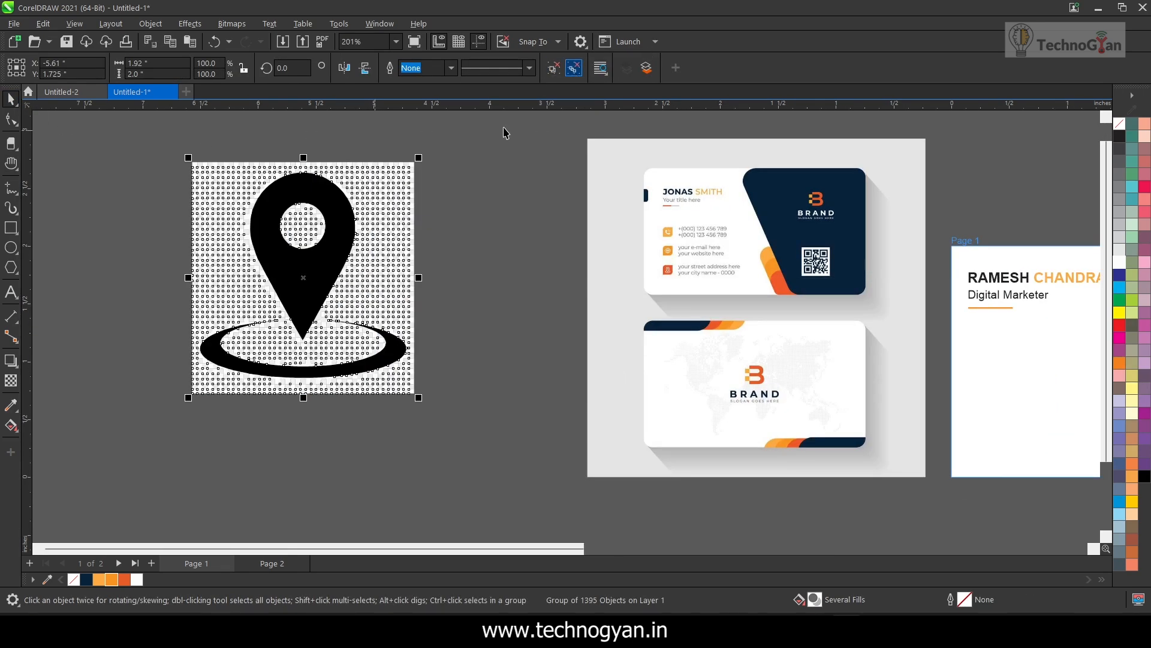
left_click(503, 133)
left_click(385, 199)
left_click(467, 229)
left_click_drag(162, 143, 500, 275)
key("Delete")
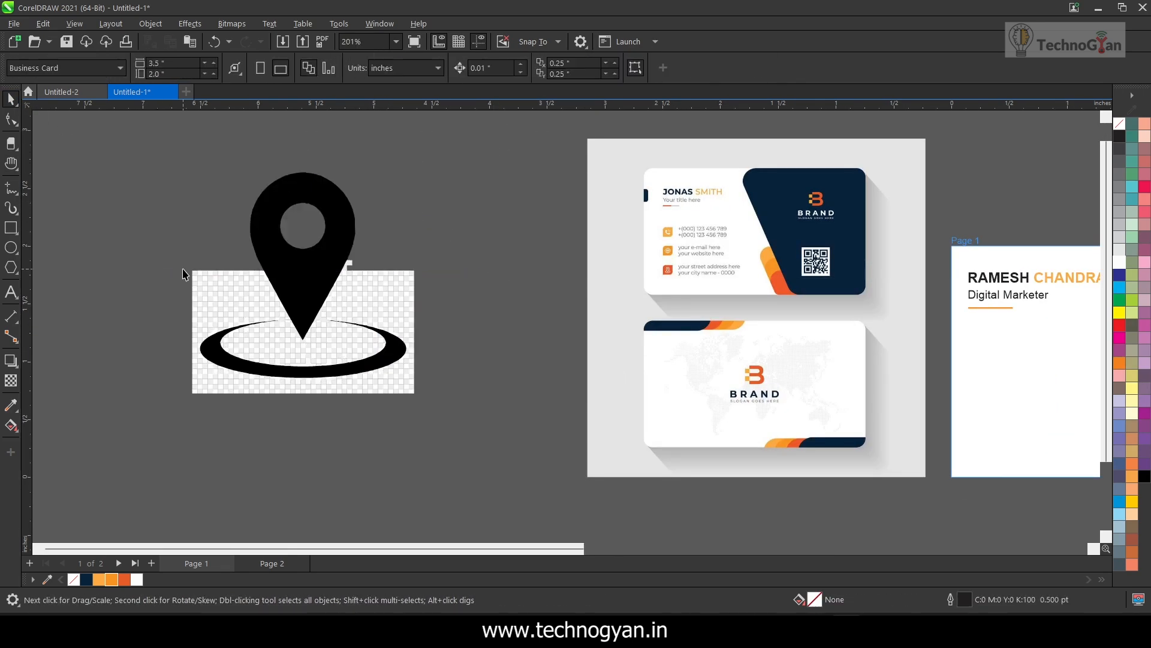
left_click_drag(436, 394, 437, 396)
key("Delete")
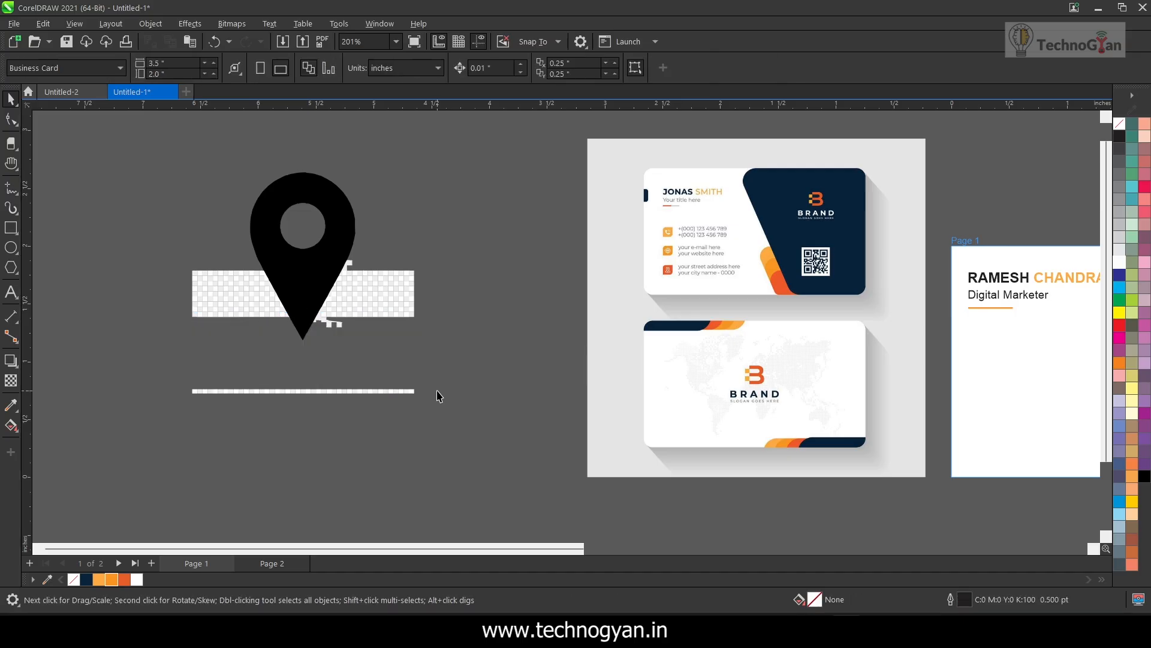
key("ctrl+z")
Delete the remaining background squares around the pin's tip and the ring, keeping both black shapes
left_click_drag(173, 234, 479, 329)
key("Delete")
left_click_drag(160, 299, 471, 355)
key("Delete")
left_click_drag(164, 350, 223, 378)
key("Delete")
Group the pin with its ring, fill them white and scale the group down to about 0.28 inch
left_click_drag(129, 148, 508, 423)
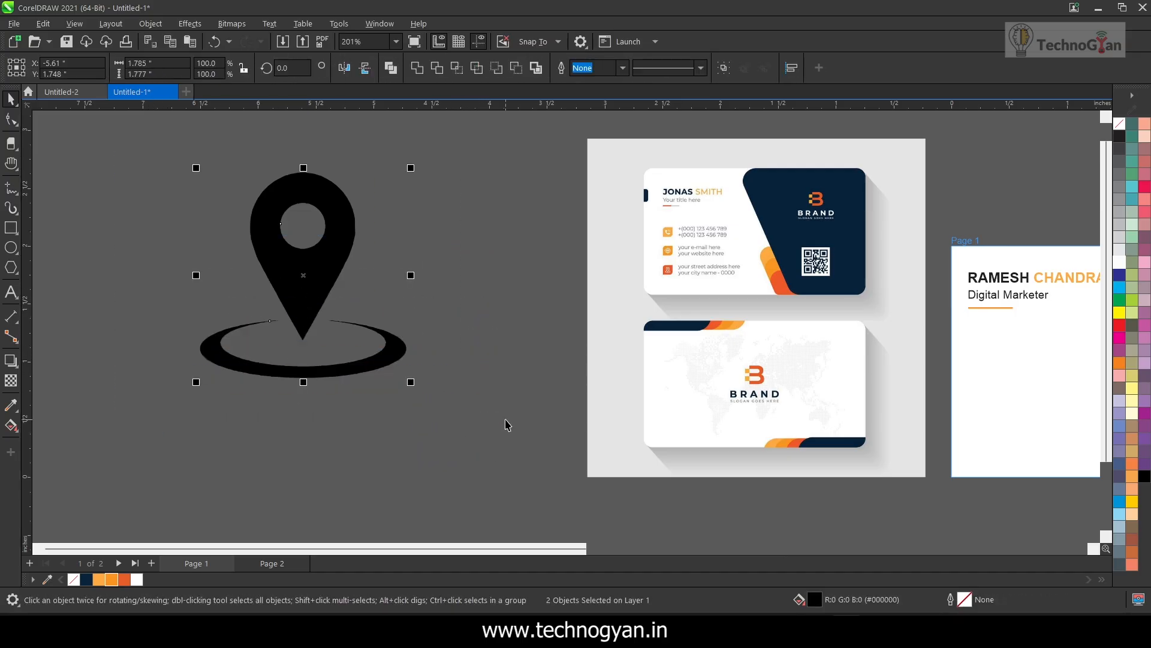
key("ctrl+g")
left_click(1119, 262)
left_click_drag(413, 382, 237, 209)
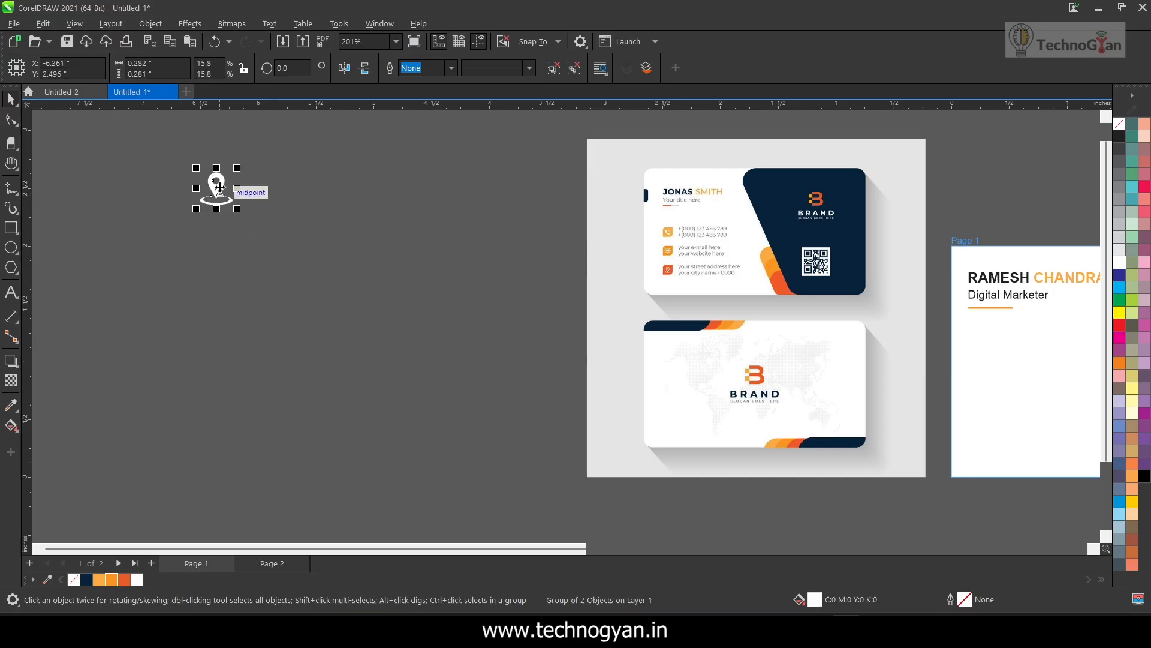
Move the white pin icon next to the empty orange square above the front card
left_click_drag(1049, 192, 1050, 192)
left_click_drag(664, 549, 822, 553)
left_click_drag(270, 191, 474, 170)
key("F4")
scroll(851, 236, "up", 1)
key("h")
left_click_drag(956, 239, 716, 436)
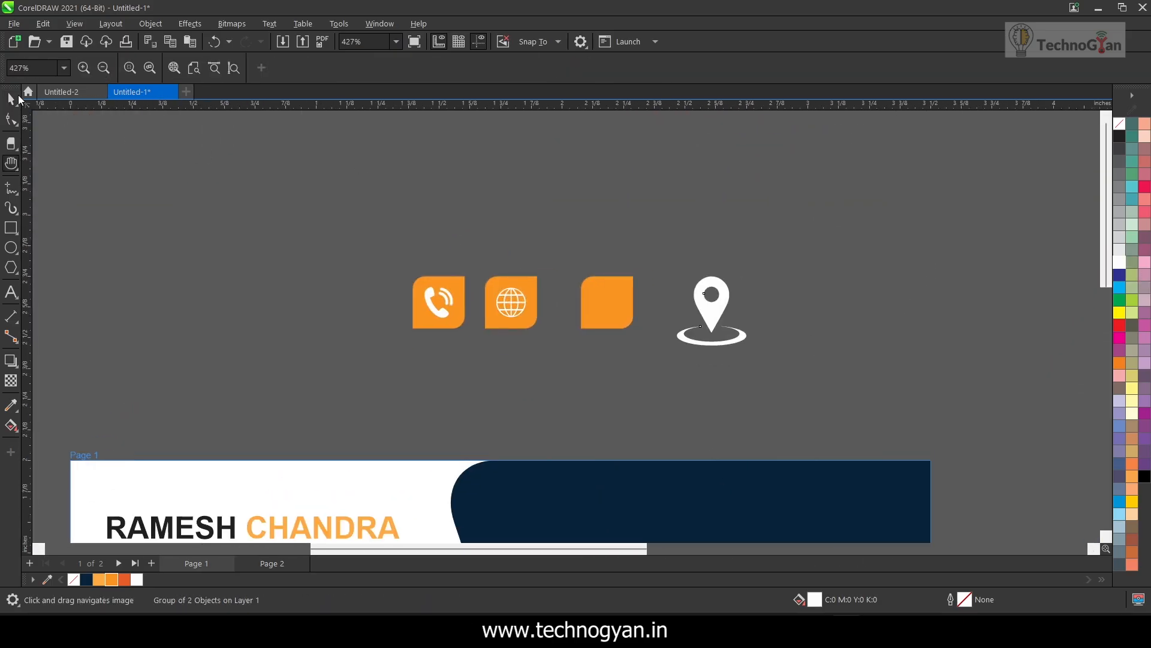
left_click(18, 97)
Shrink the pin icon to fit inside the empty orange square and centre it there in both directions
left_click_drag(751, 351, 712, 313)
left_click(627, 314, "shift")
key("c")
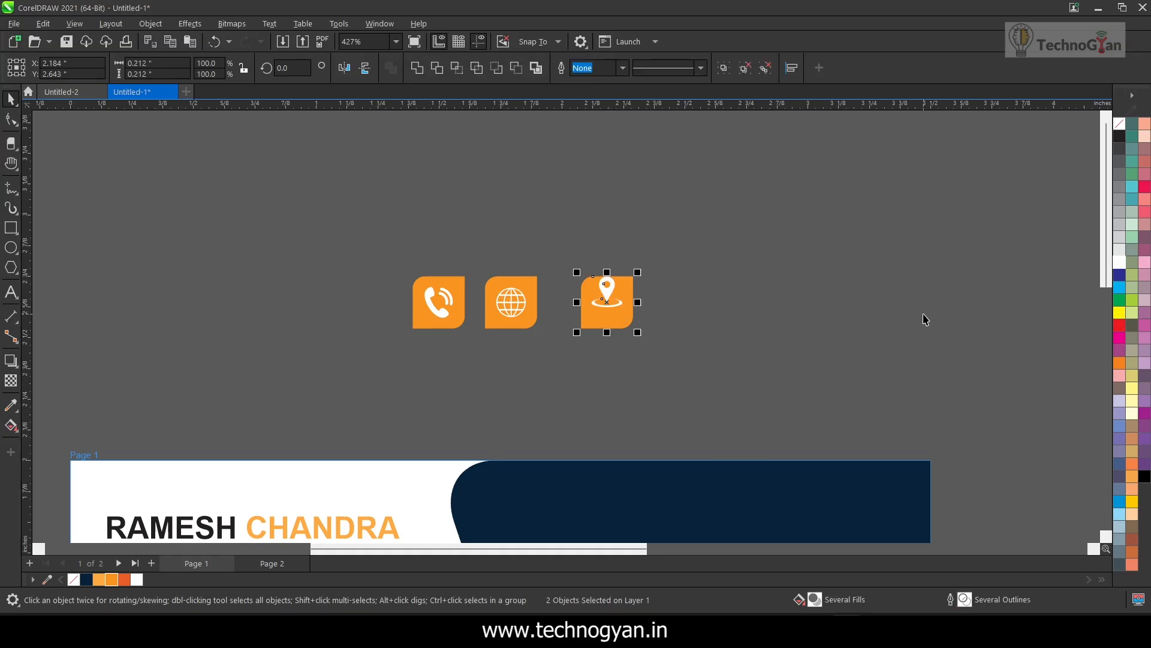
key("e")
left_click(789, 345)
Group the pin, globe and phone icons each with their own orange square
left_click_drag(591, 275, 681, 354)
key("ctrl+g")
left_click(706, 320)
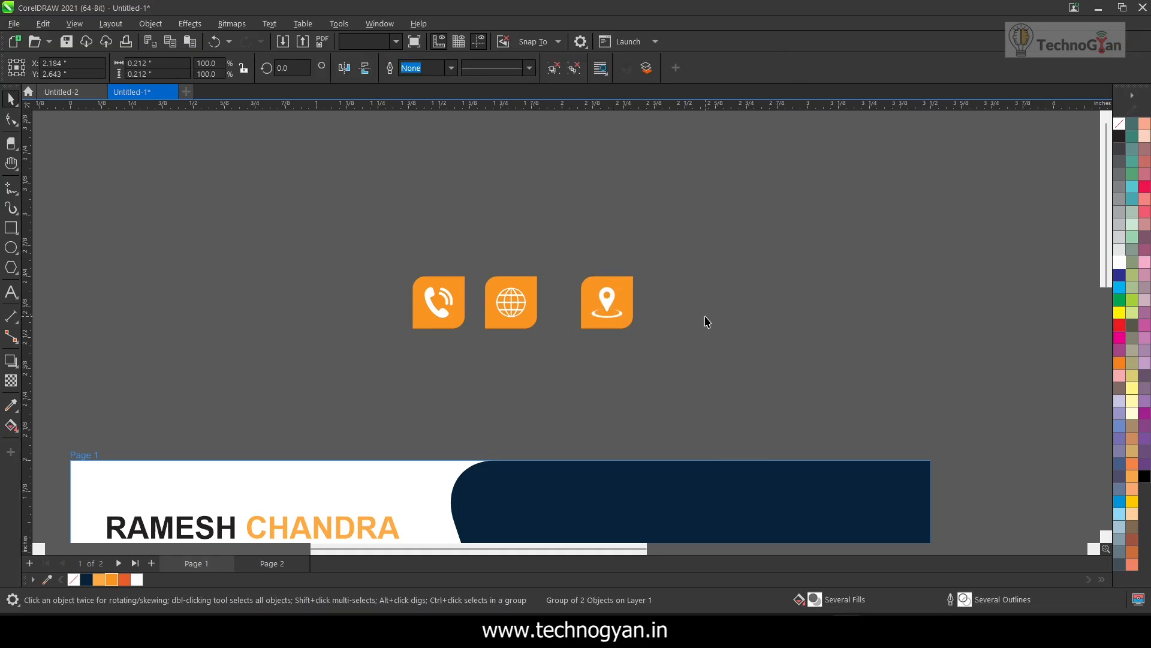
left_click(511, 299)
left_click_drag(481, 259, 569, 360)
key("ctrl+g")
left_click_drag(398, 261, 487, 352)
key("ctrl+g")
left_click_drag(448, 314, 403, 311)
left_click(475, 364)
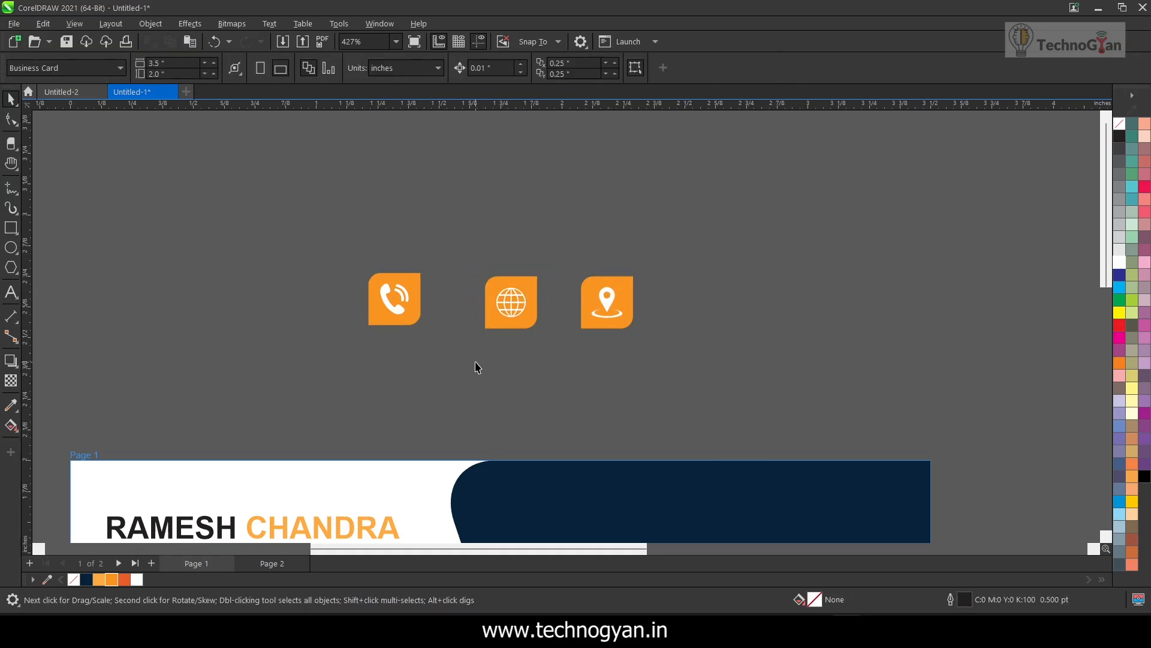
key("ctrl+z")
Stack the phone, globe and pin icons in a vertical column and align their centres on one vertical axis
left_click_drag(513, 305, 425, 391)
left_click_drag(398, 261, 511, 446)
left_click_drag(449, 291, 453, 190)
left_click(607, 300)
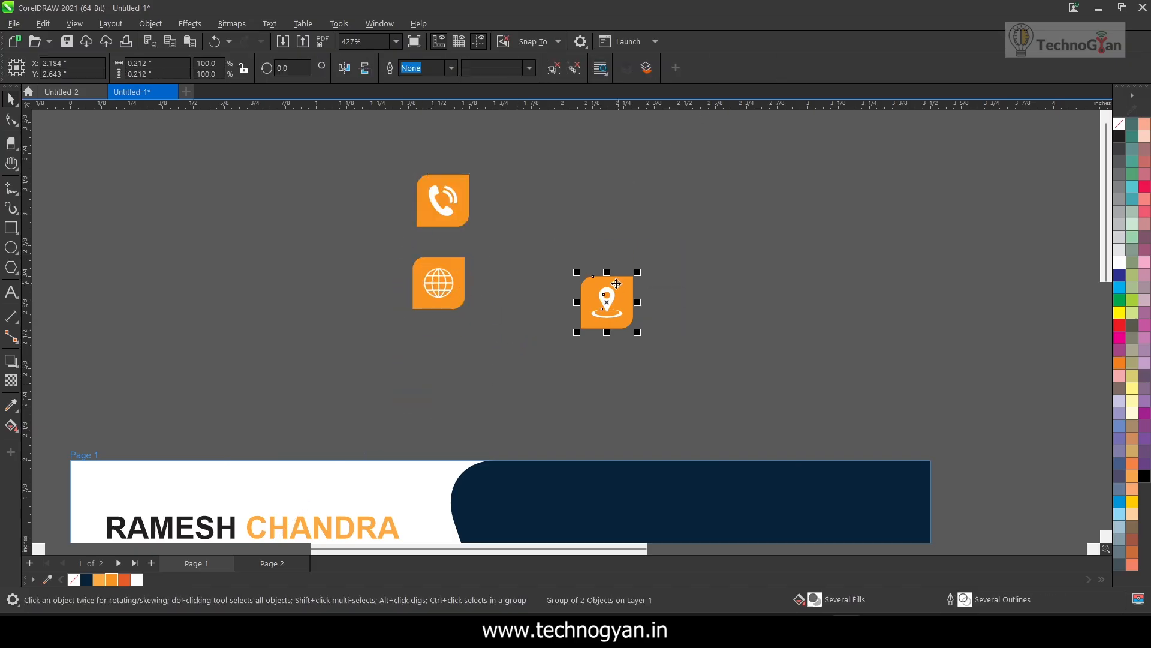
left_click_drag(607, 300, 440, 366)
left_click_drag(383, 165, 509, 399)
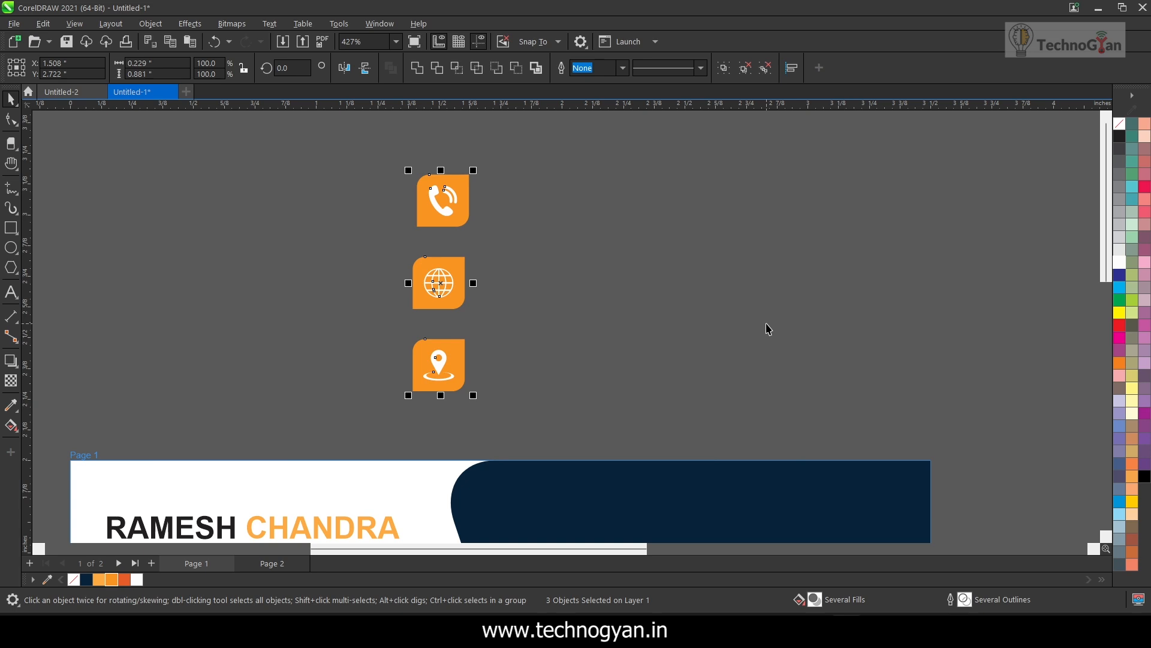
key("c")
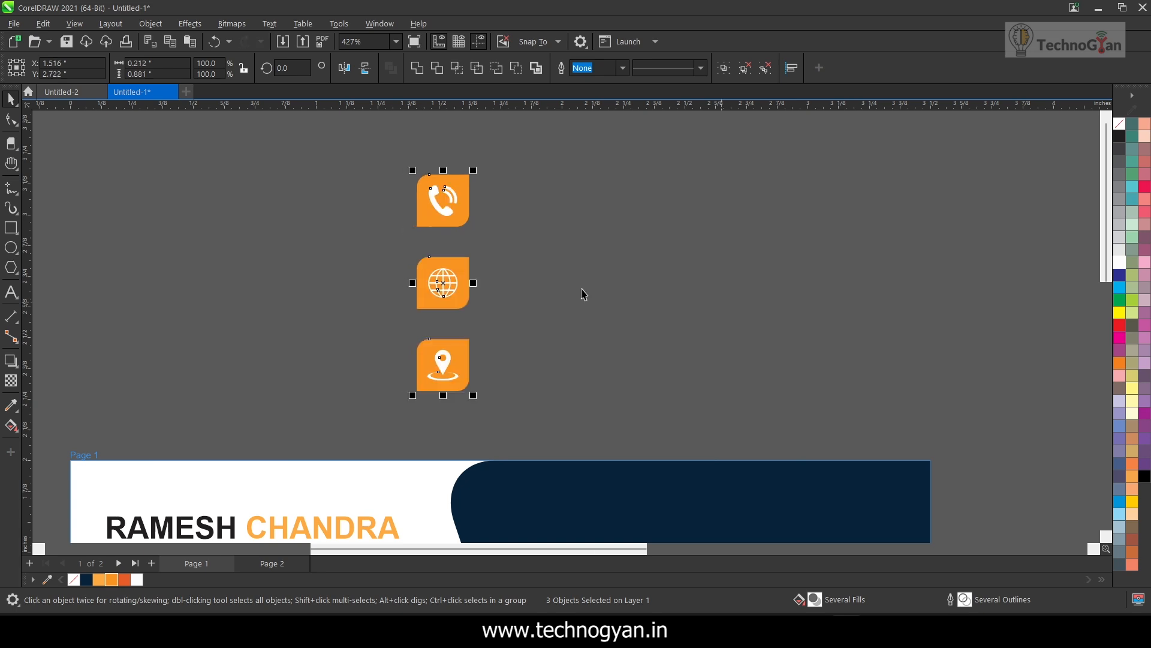
Place the column of three icons on the front card's white area, below the underline of the job title
scroll(547, 296, "down", 3)
left_click_drag(427, 300, 389, 465)
key("Escape")
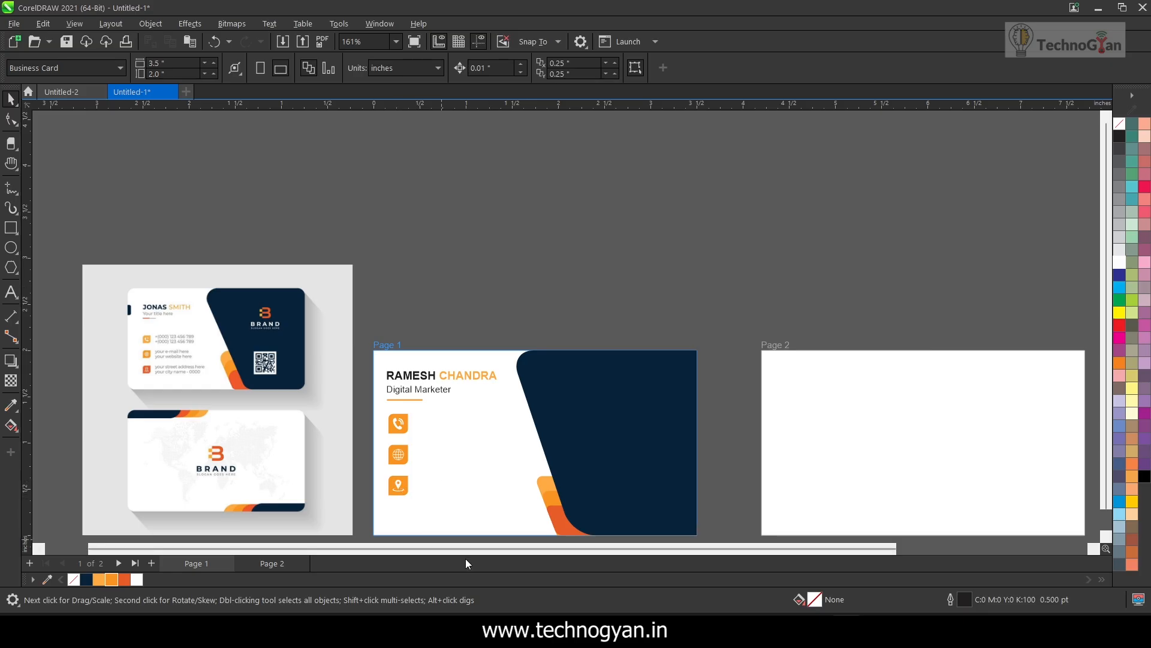
left_click_drag(720, 460, 760, 353)
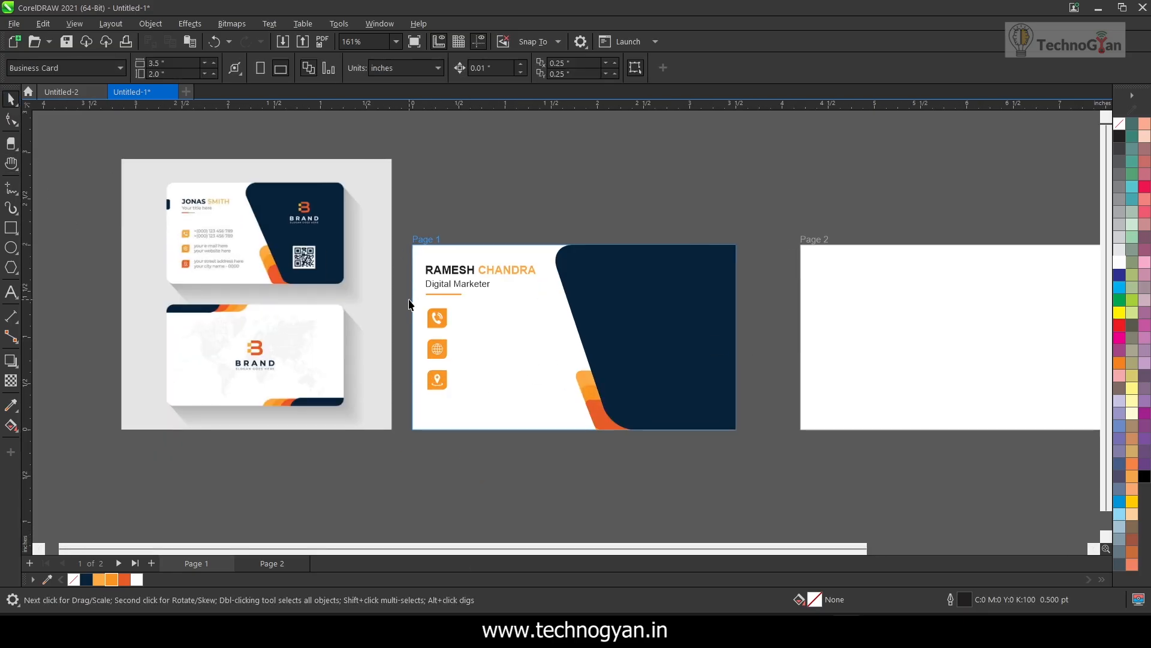
left_click_drag(409, 305, 644, 466)
left_click(664, 484)
Add the cardholder's phone number as a text line, reduce its size and place it beside the phone icon
left_click(12, 293)
left_click(559, 197)
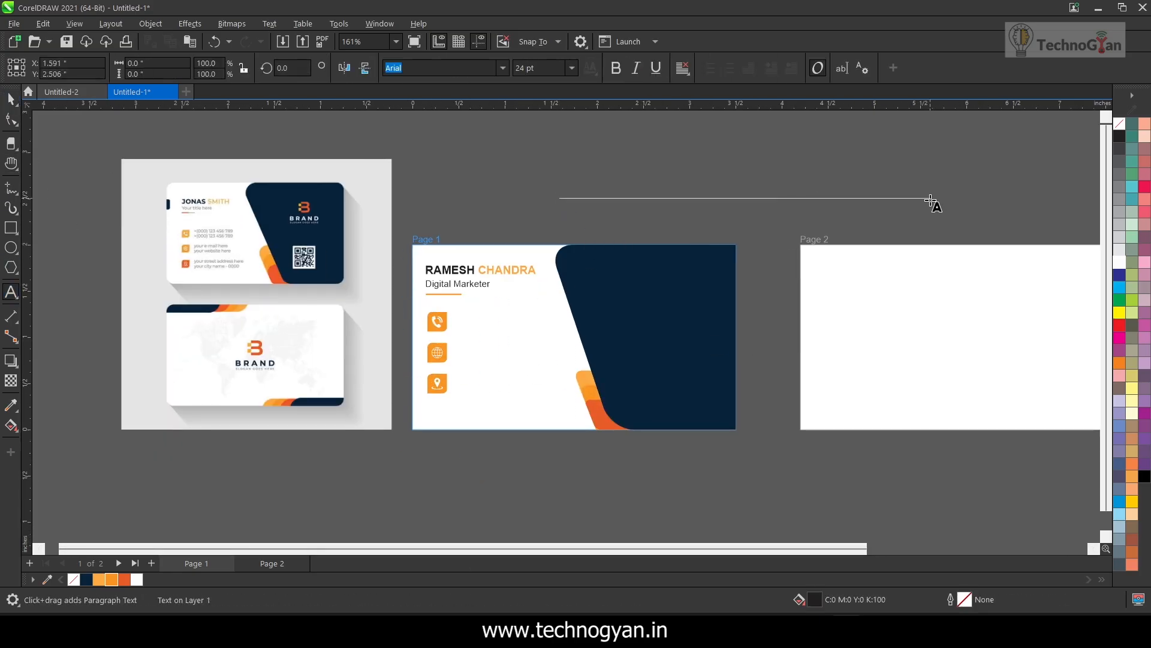
left_click(11, 99)
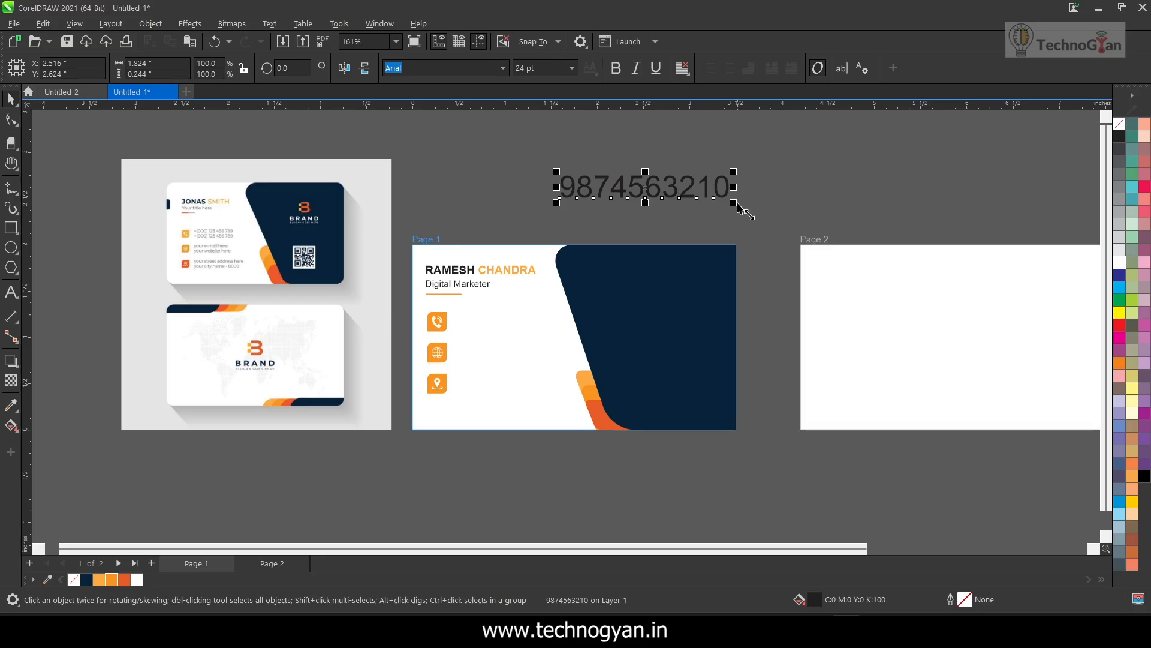
left_click_drag(738, 209, 508, 325)
key("F8")
left_click(545, 151)
type("www.technogyan.in")
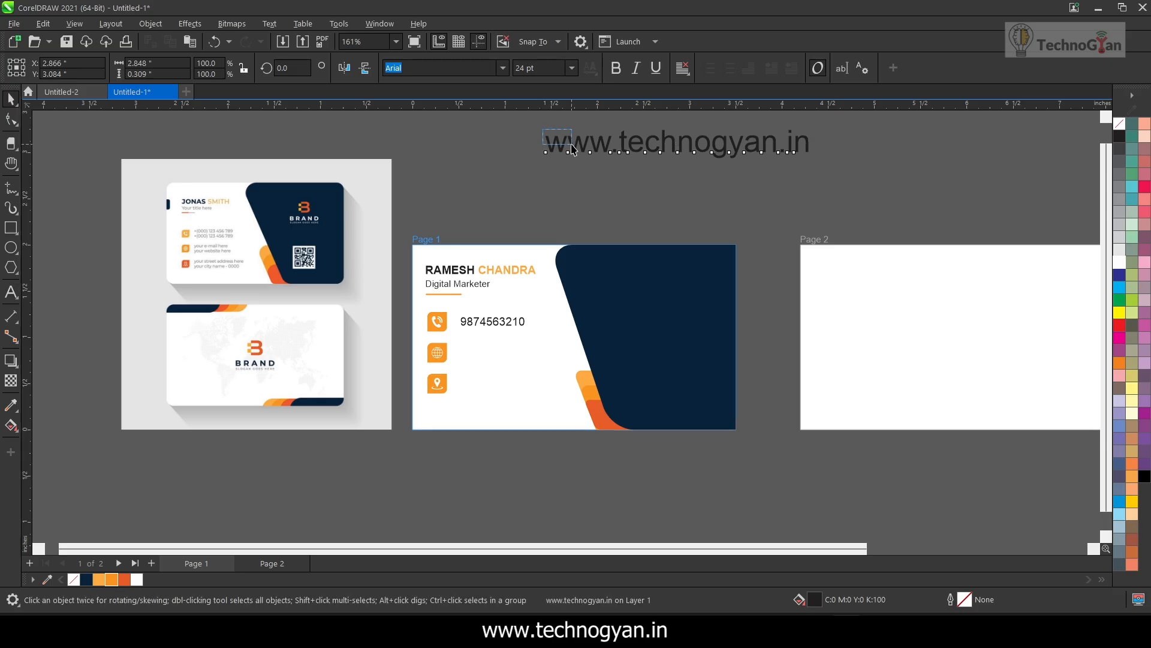
left_click(11, 99)
left_click_drag(541, 126, 626, 150)
left_click_drag(719, 146, 498, 354)
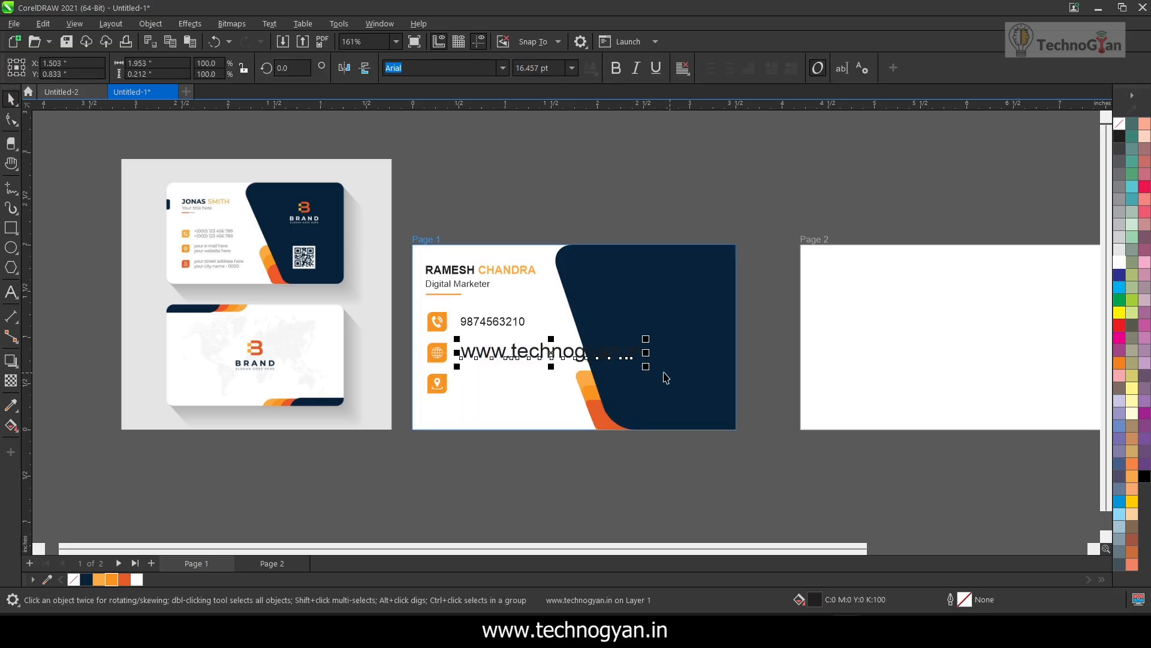
left_click(479, 369)
Add the cardholder's postal address as a two-line text, reduce its size and place it beside the pin icon
left_click(13, 294)
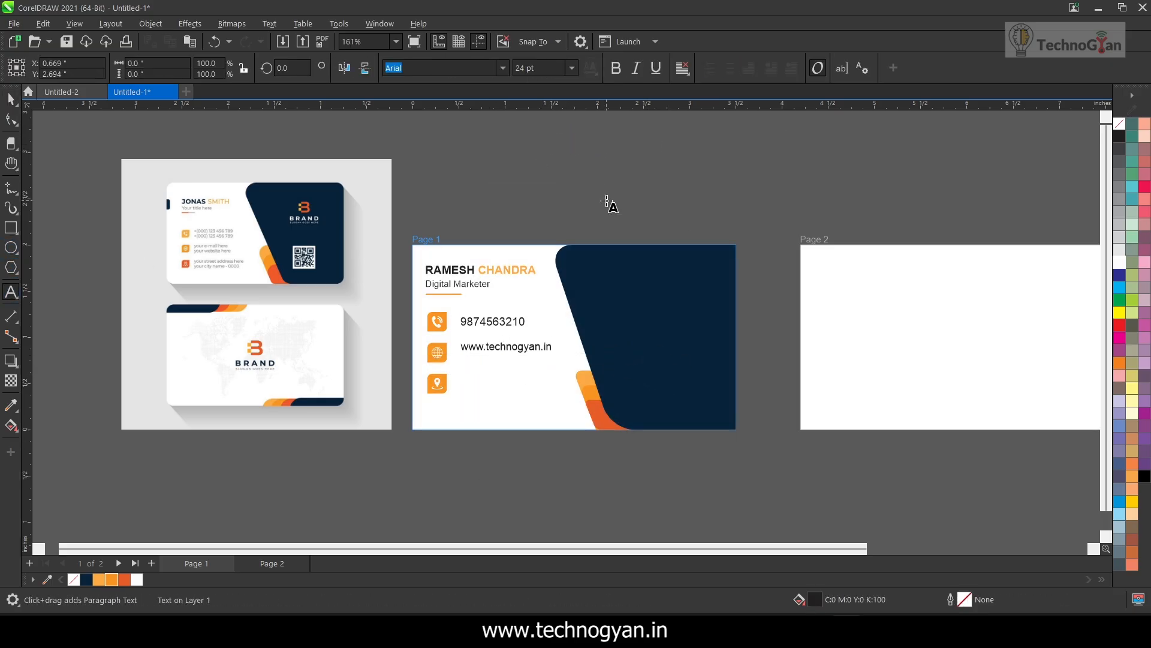
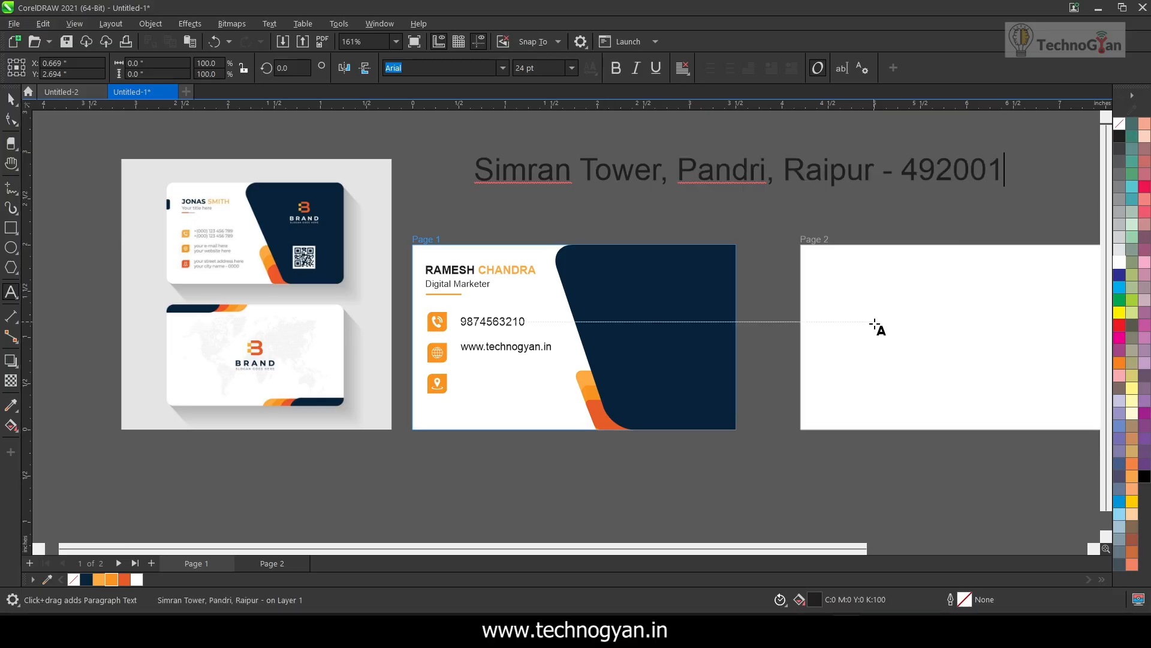
key("Return")
scroll(527, 347, "down", 2)
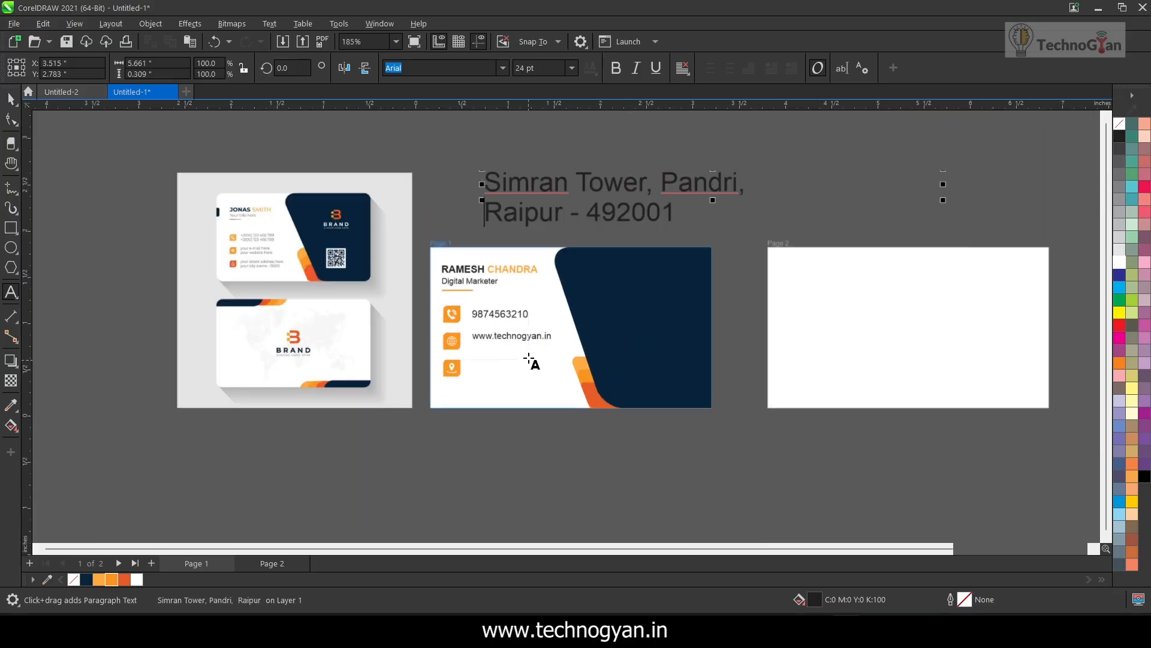
key("ctrl+space")
left_click_drag(487, 192, 549, 220)
left_click_drag(621, 236, 497, 370)
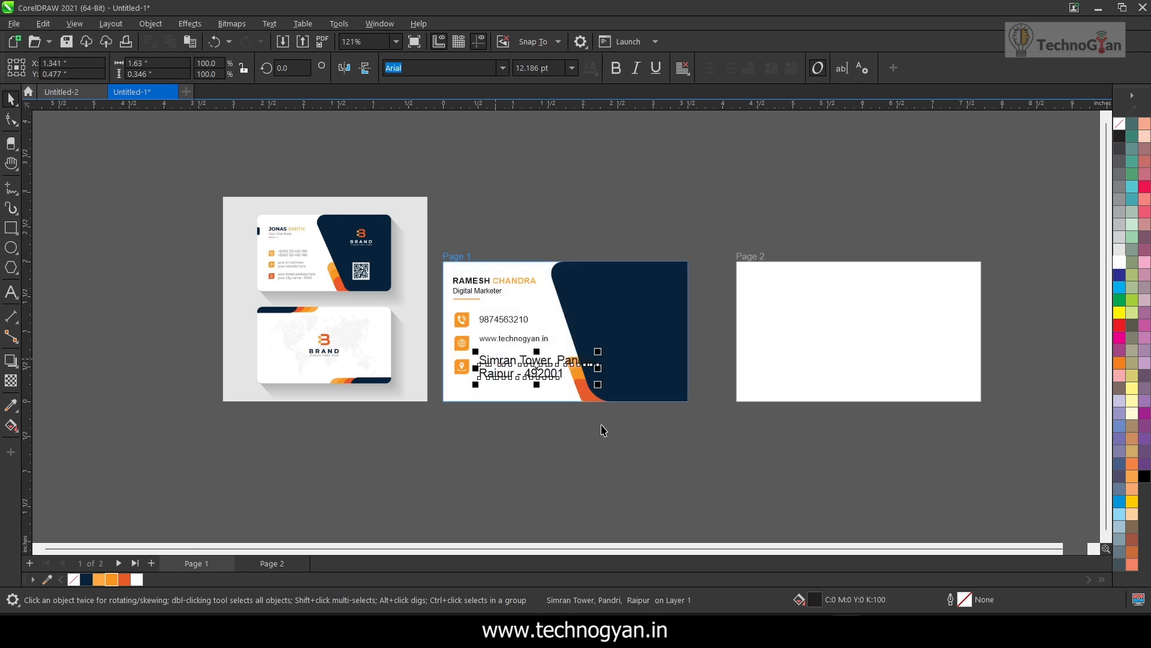
Set the font size of the website, phone number and address texts to 10 pt
scroll(601, 426, "up", 3)
left_click(11, 292)
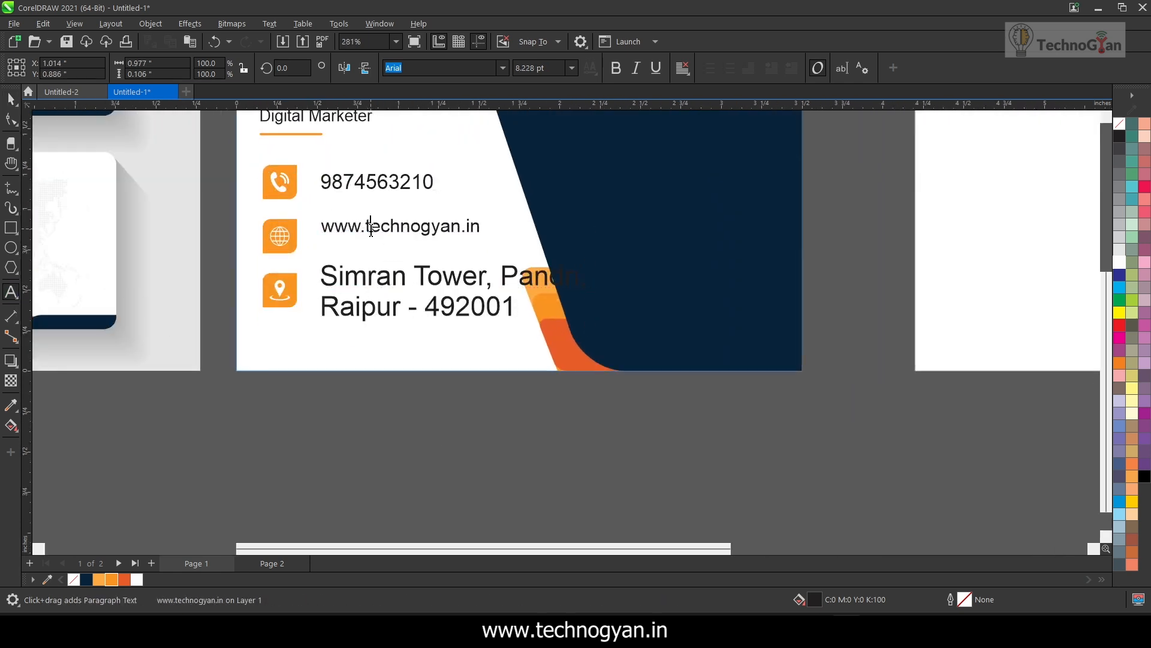
left_click(372, 226)
key("ctrl+a")
type("10")
left_click_drag(558, 69, 515, 68)
key("Return")
left_click(11, 100)
left_click(337, 183)
type("10")
key("Return")
left_click(387, 299)
type("10")
key("Return")
left_click(346, 332)
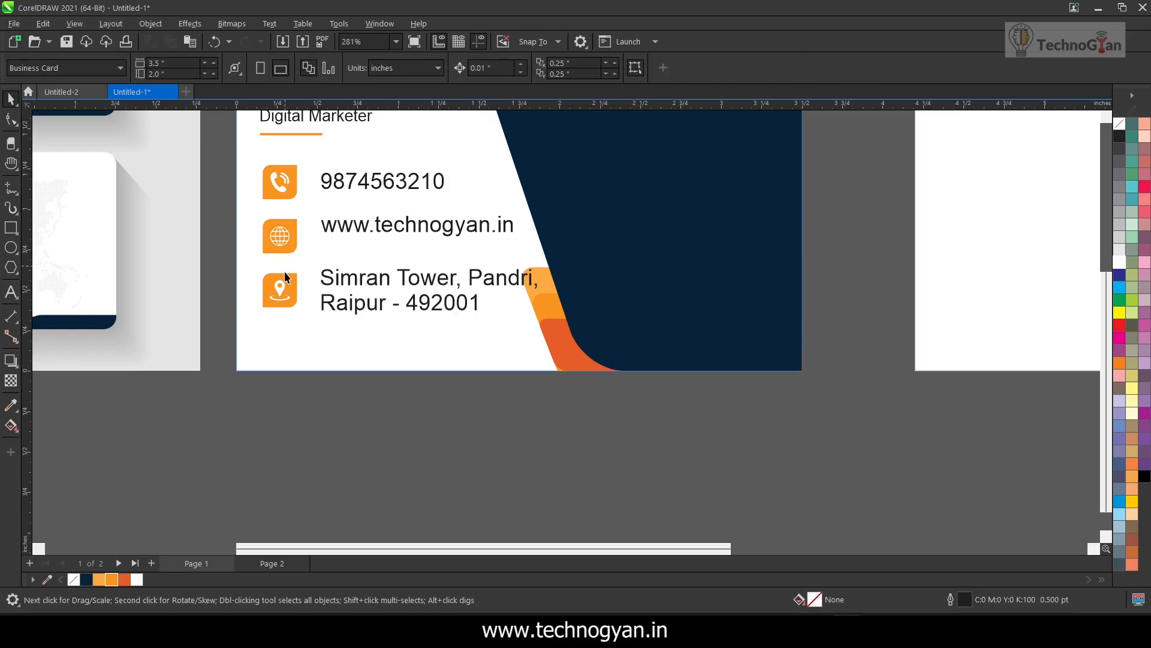
Centre the phone number, website and address texts vertically on their respective icons
left_click(347, 185)
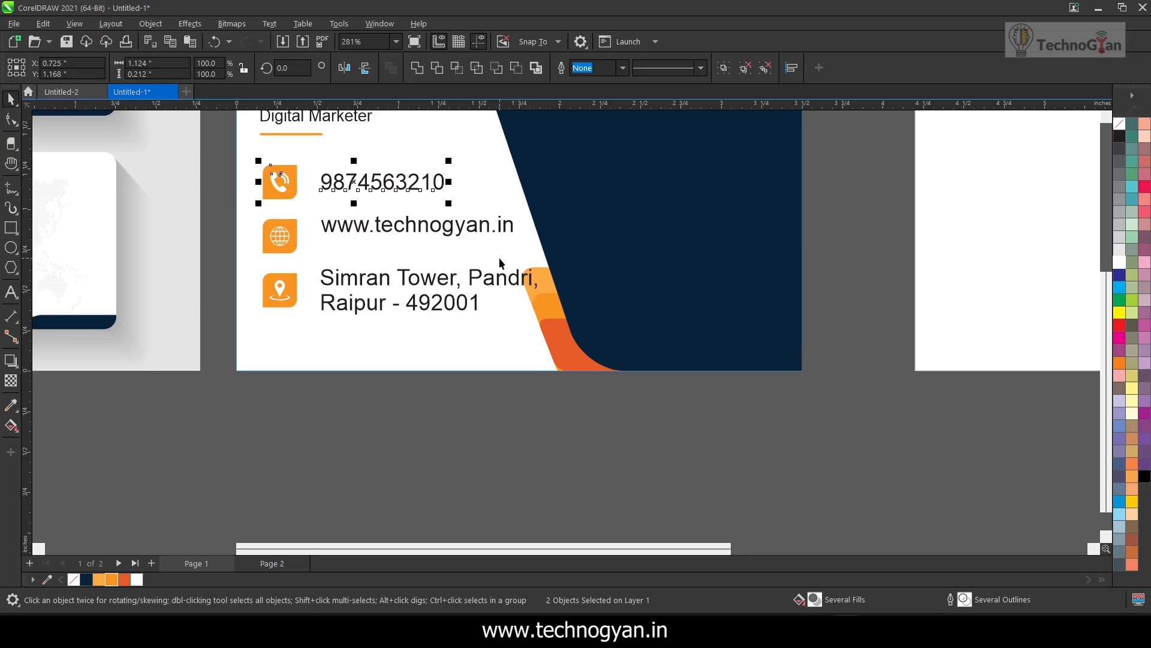
left_click(313, 239)
left_click_drag(311, 240, 328, 254)
left_click(327, 282)
left_click(288, 293, "shift")
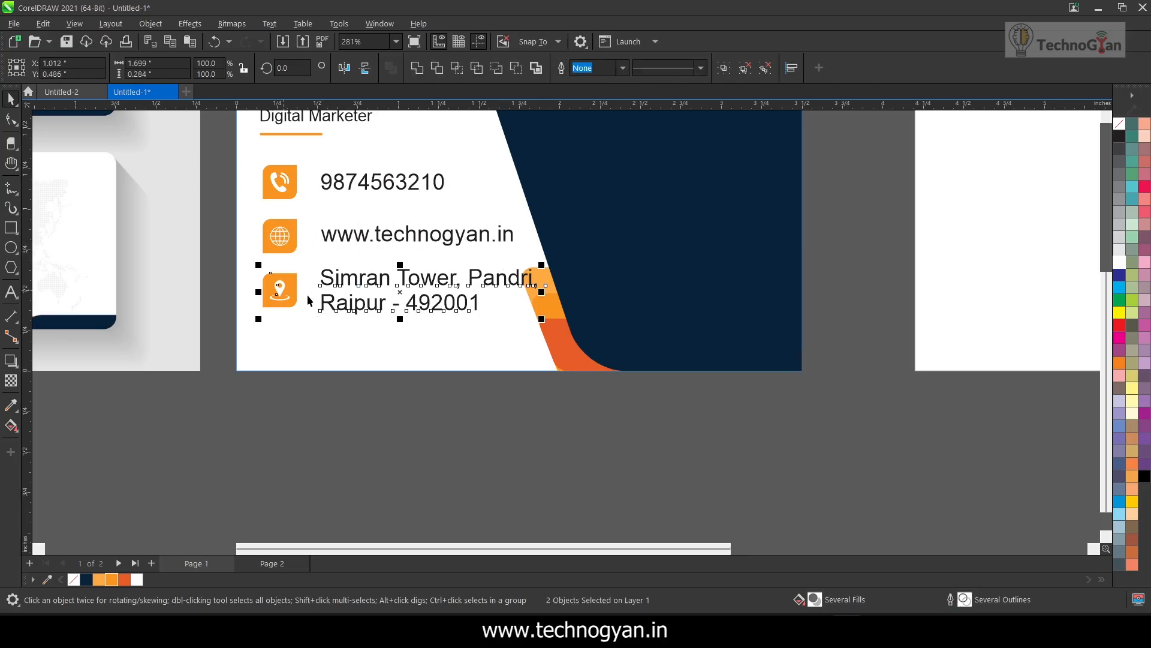
left_click(426, 403)
Move the phone number, website and address texts together slightly left, closer to their icons
left_click(353, 184)
left_click(355, 235, "shift")
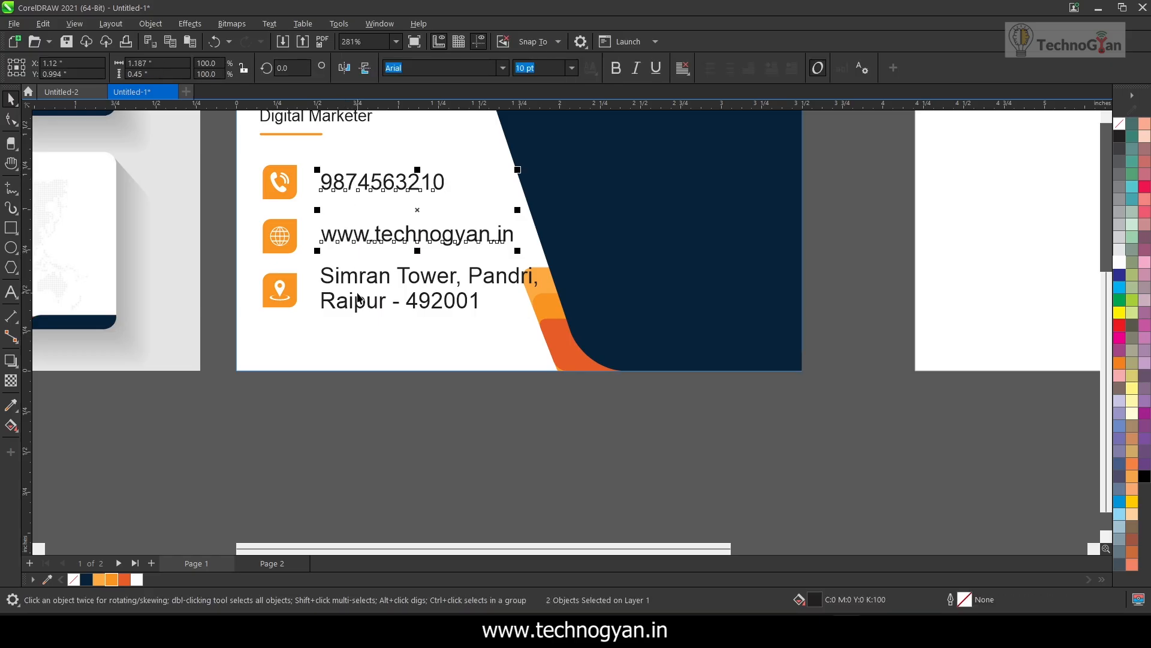
left_click(358, 299, "shift")
key("Left")
key("Left")
key("Left")
key("Left")
key("Left")
key("Left")
key("Left")
key("Left")
left_click(442, 390)
Nudge the column of three contact icons slightly left, in line with the underline of the job title
left_click_drag(232, 152, 307, 327)
key("Left")
key("Left")
key("Left")
left_click(445, 395)
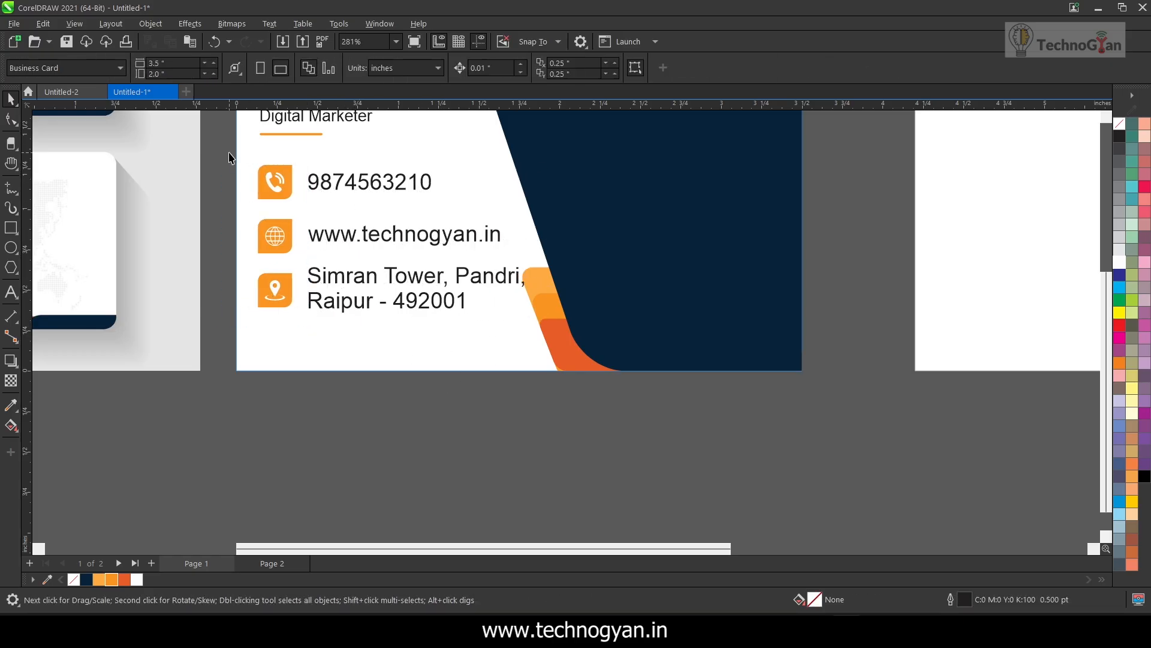
Nudge the three contact texts further left to tighten the gap between them and the shifted icons
left_click(310, 170)
left_click(359, 236, "shift")
left_click(372, 288, "shift")
key("Left")
key("Left")
key("Left")
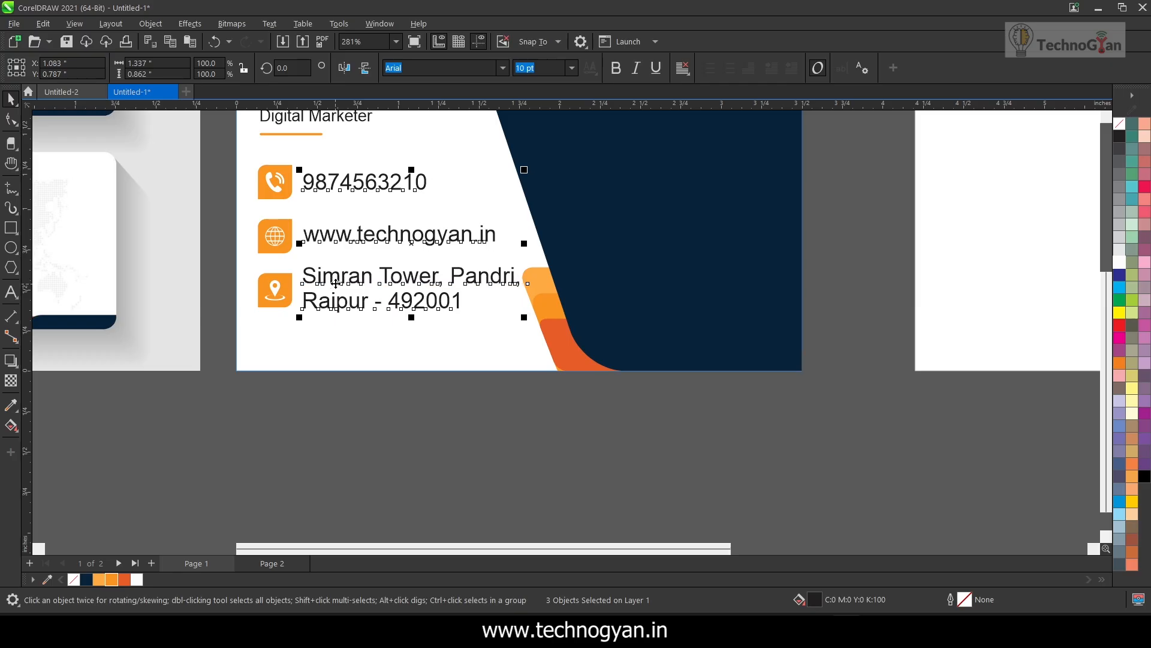
left_click(450, 388)
Create a bold Arial letter "B" at 24 pt above the front card as the base for the brand logo
scroll(438, 378, "down", 2)
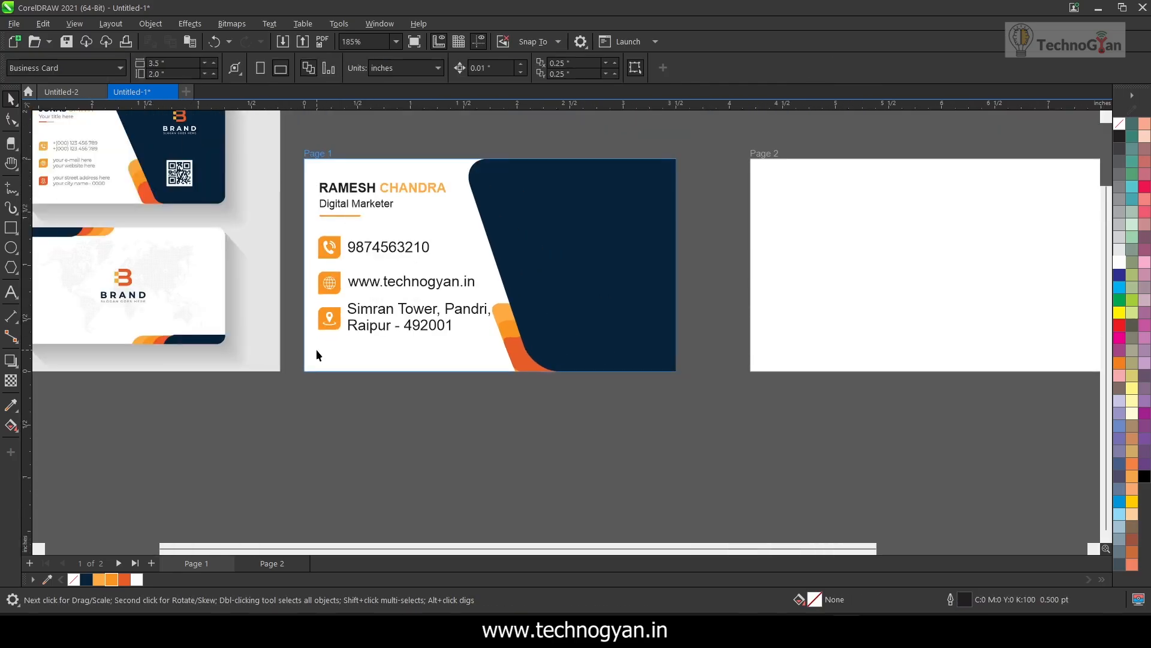
scroll(343, 376, "down", 1)
scroll(199, 148, "up", 7)
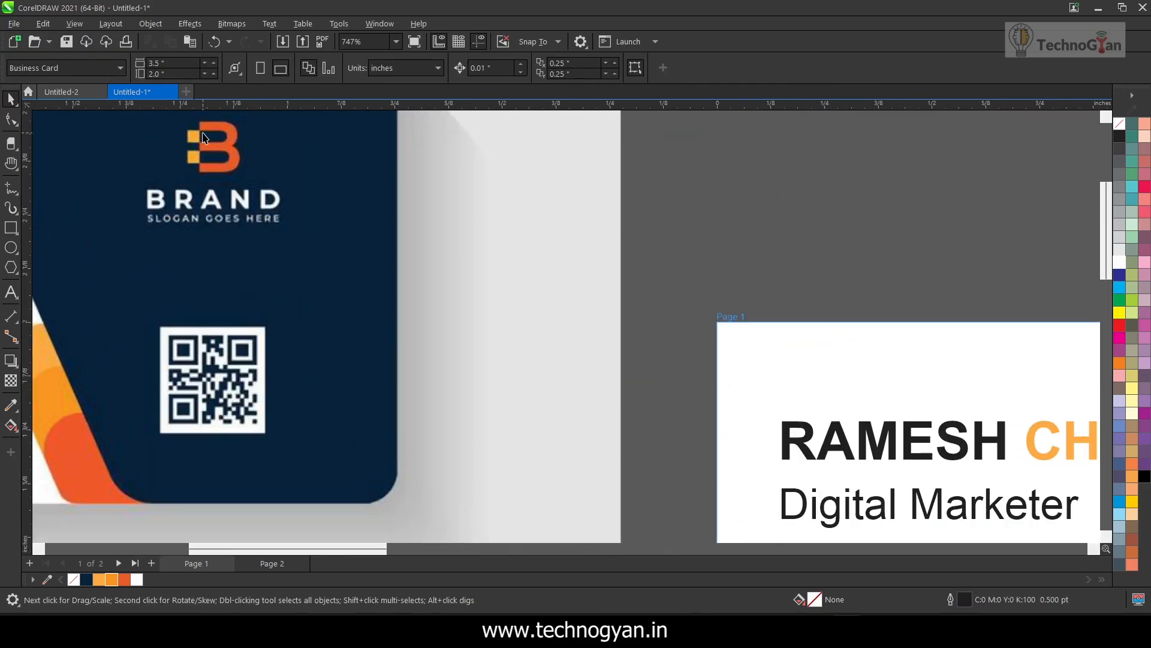
left_click(15, 299)
left_click(747, 205)
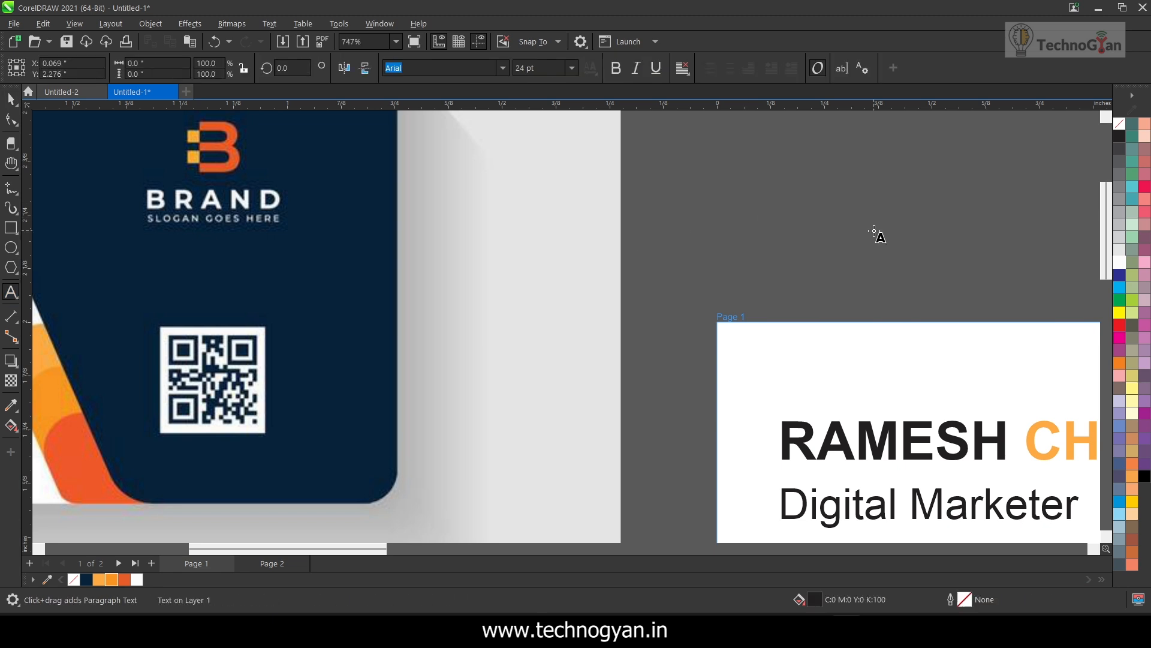
type("B")
key("ctrl+a")
left_click(619, 71)
left_click(12, 101)
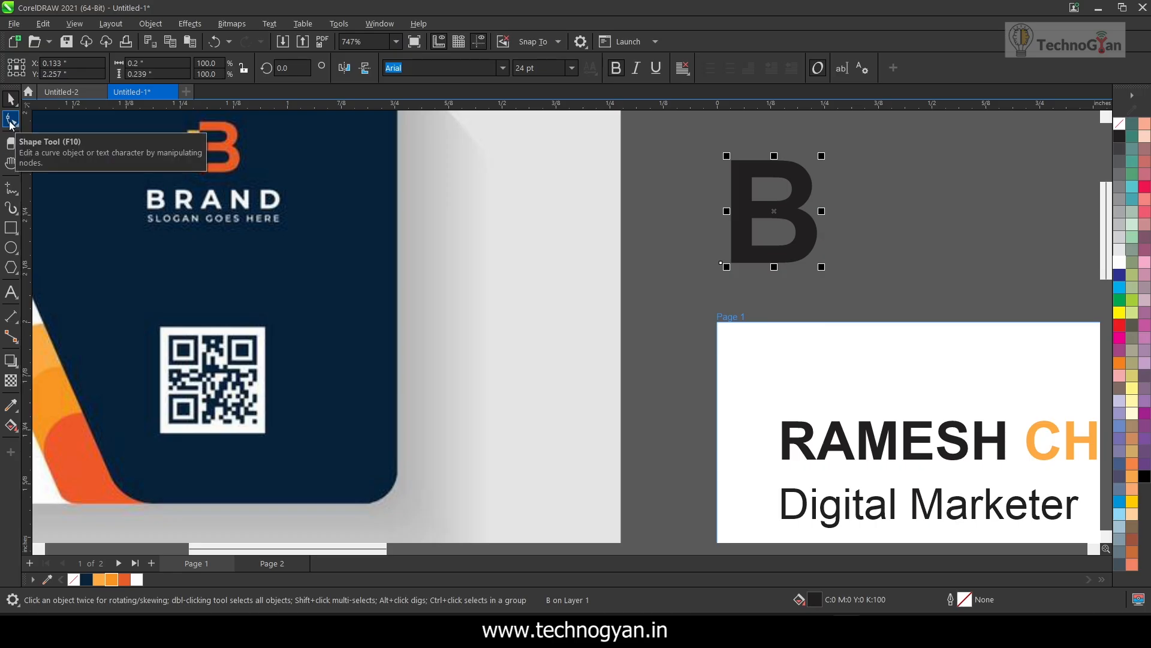
Convert the letter "B" to curves and open its outline for node editing
right_click(795, 184)
left_click(806, 196)
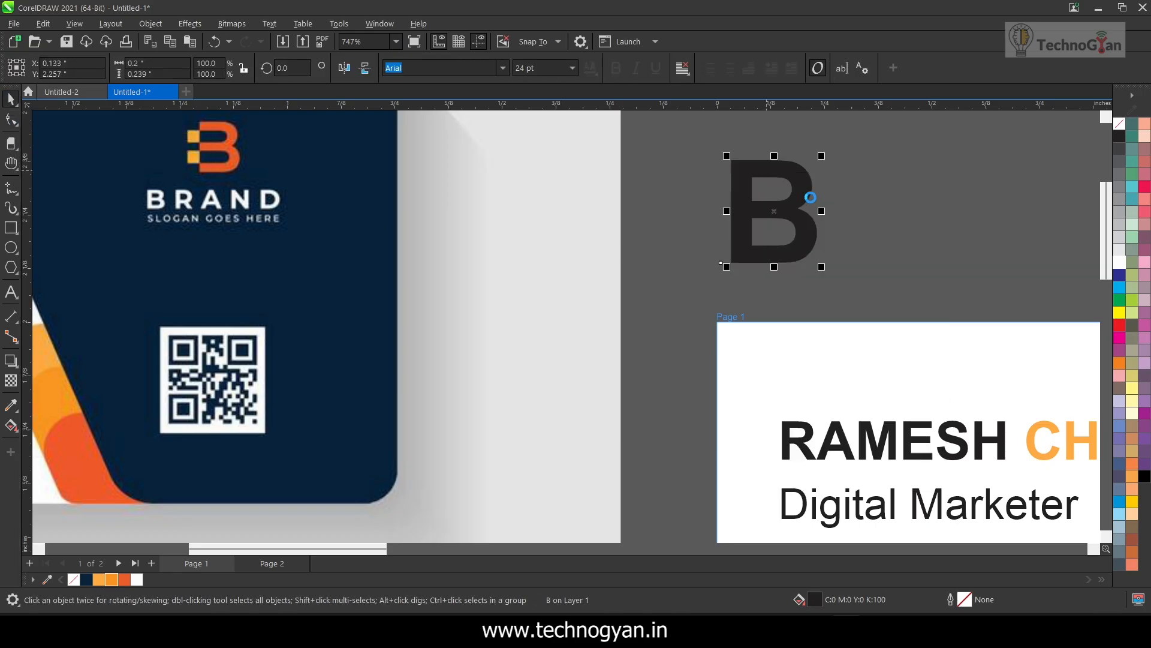
key("F10")
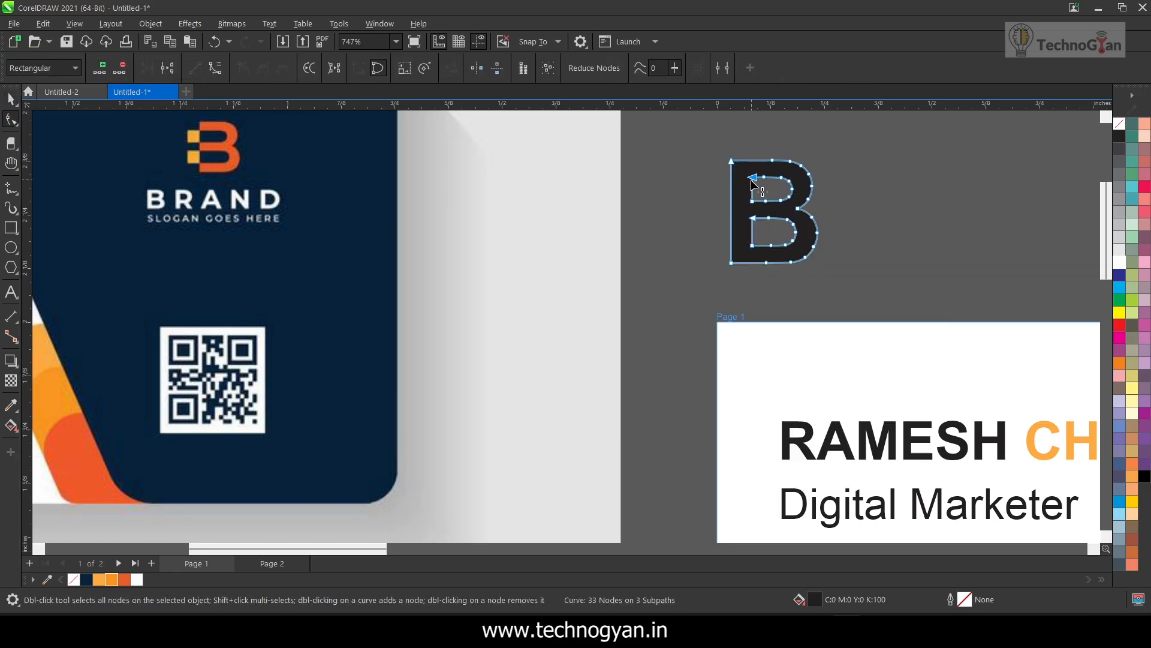